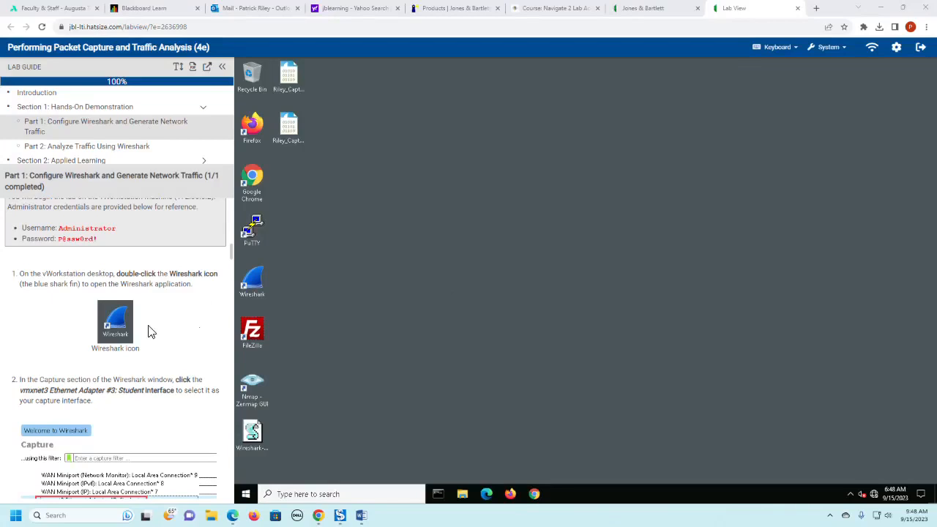
- Launch Wireshark on the vWorkstation desktop and select the vmxnet3 Ethernet Adapter #3: Student capture interface
{"action": "double_click", "coordinate": [253, 287]}
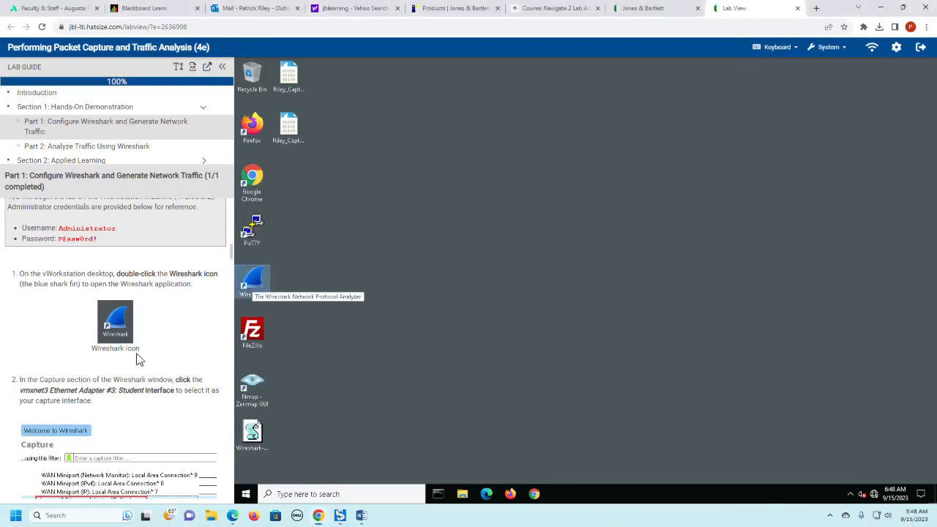
{"action": "scroll", "coordinate": [186, 332], "scroll_direction": "down", "scroll_amount": 2}
{"action": "scroll", "coordinate": [186, 332], "scroll_direction": "down", "scroll_amount": 1}
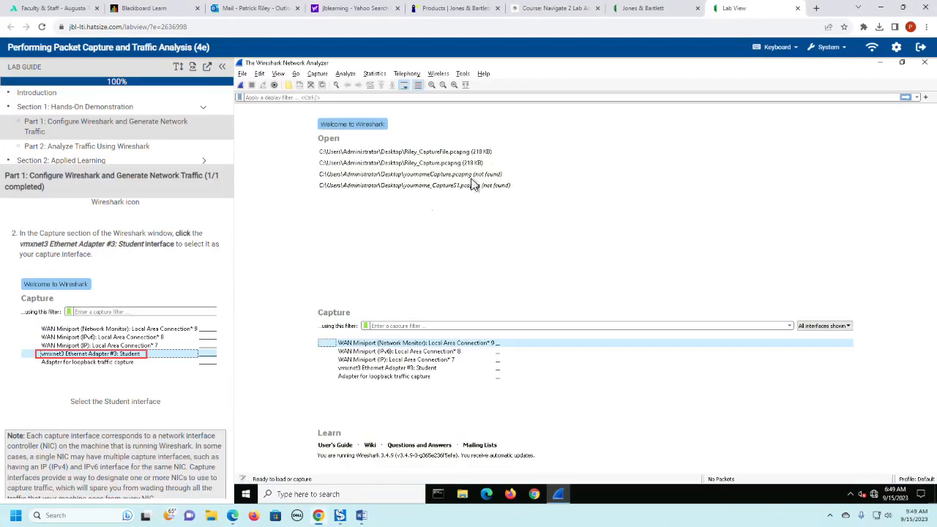
{"action": "left_click", "coordinate": [358, 371]}
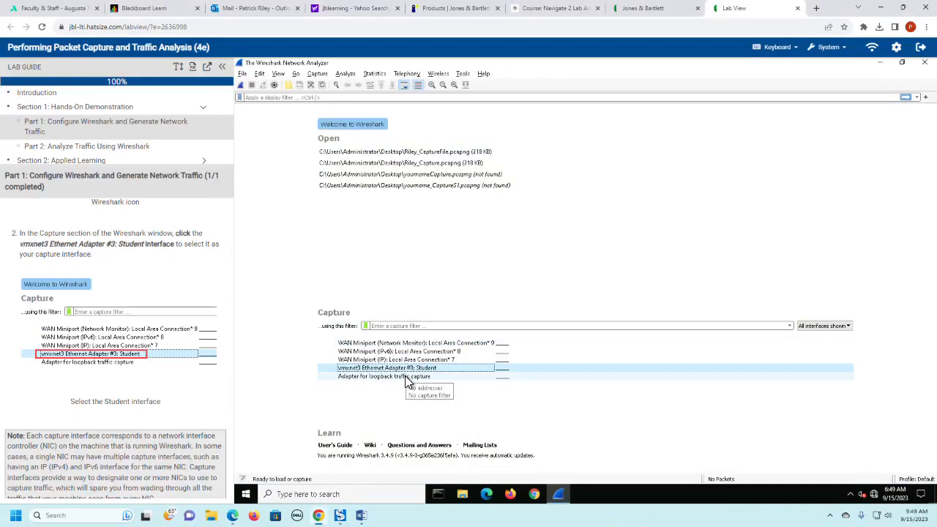
{"action": "scroll", "coordinate": [147, 320], "scroll_direction": "down", "scroll_amount": 1}
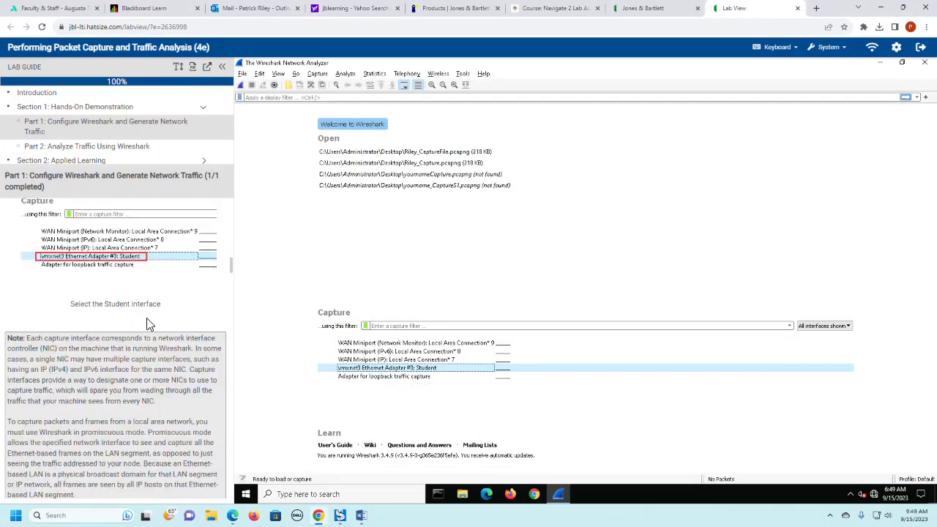
{"action": "scroll", "coordinate": [147, 318], "scroll_direction": "down", "scroll_amount": 2}
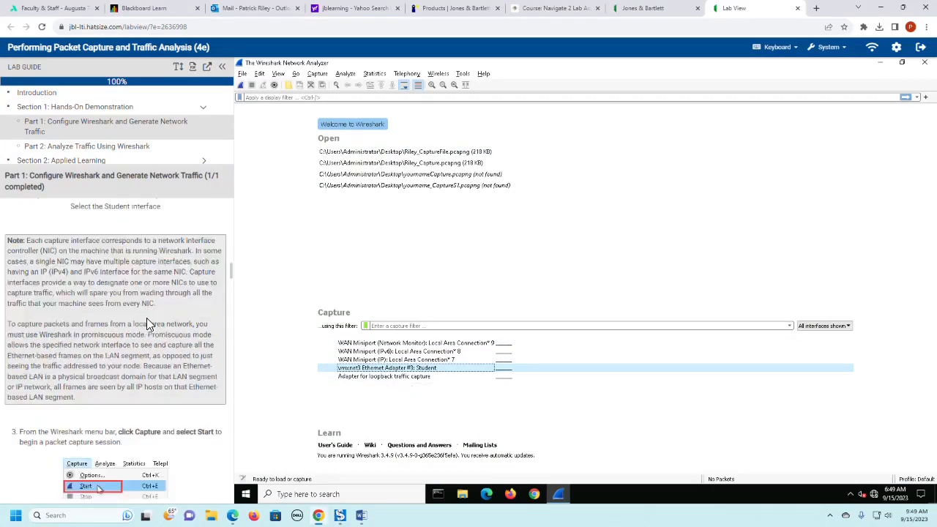
{"action": "scroll", "coordinate": [147, 317], "scroll_direction": "up", "scroll_amount": 1}
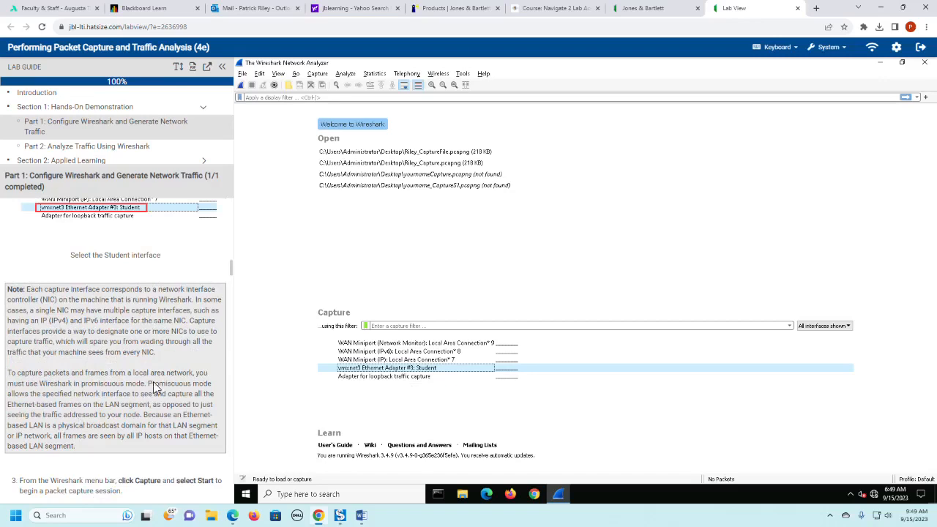
{"action": "scroll", "coordinate": [156, 386], "scroll_direction": "down", "scroll_amount": 4}
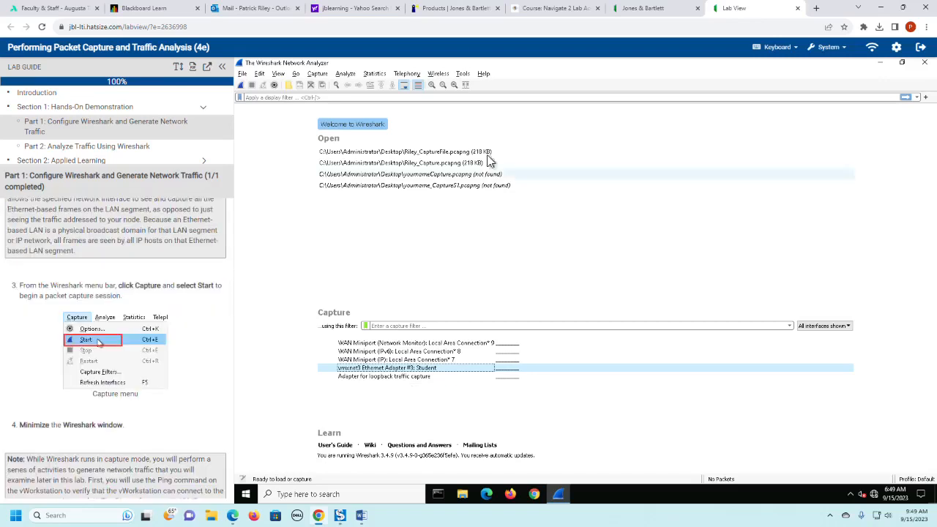
{"action": "left_click", "coordinate": [243, 87]}
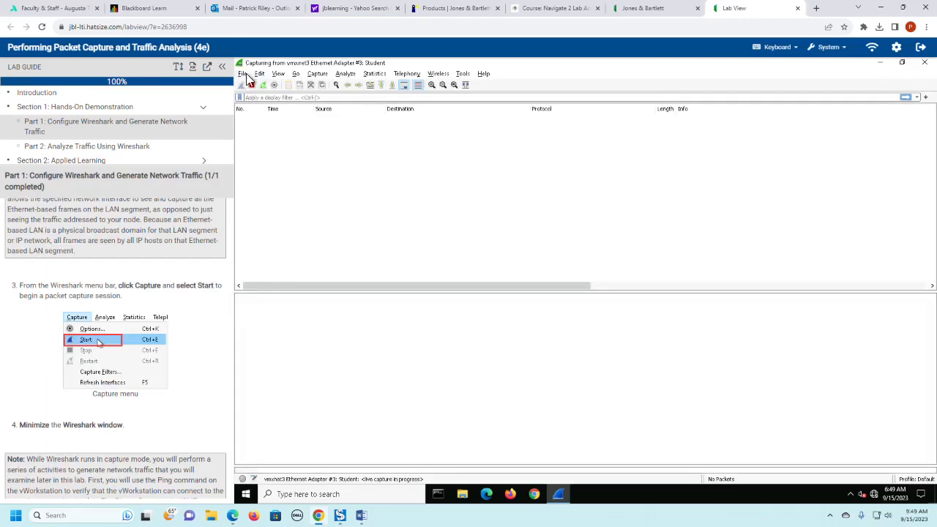
{"action": "left_click", "coordinate": [318, 75]}
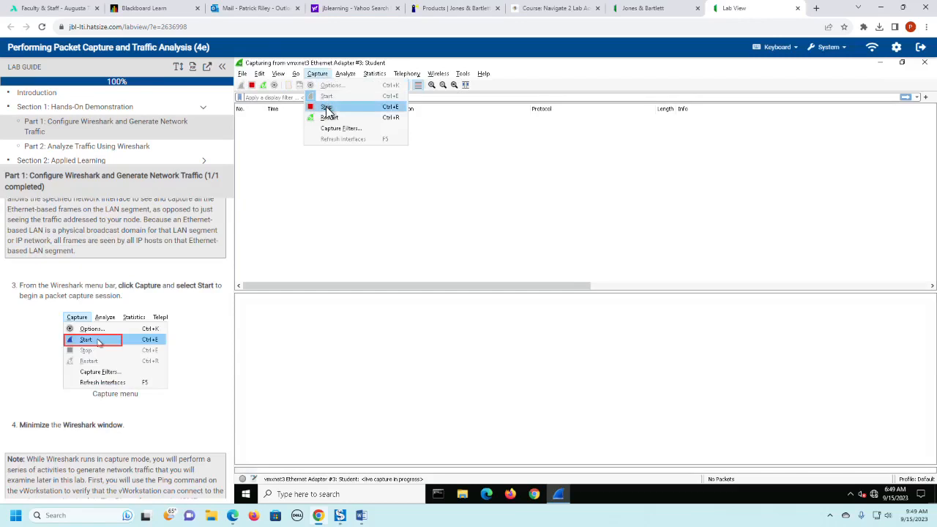
{"action": "left_click", "coordinate": [326, 108]}
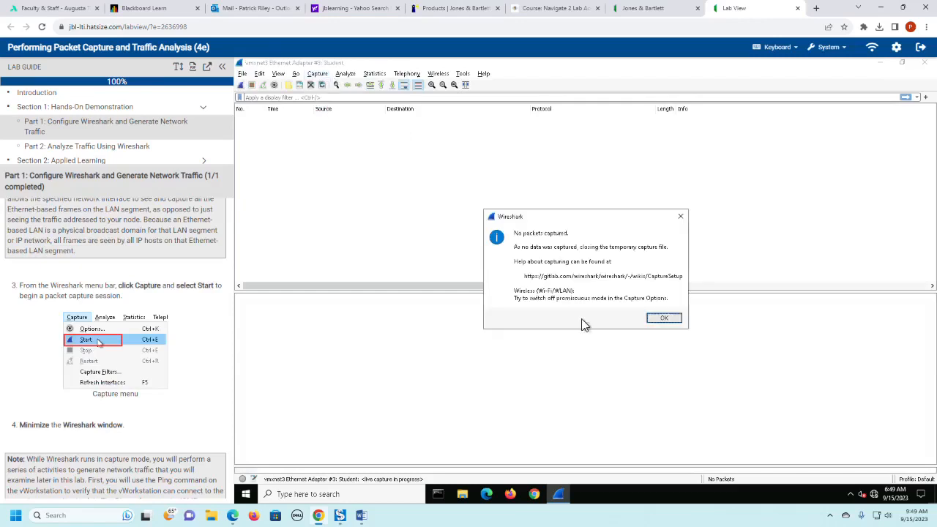
{"action": "left_click", "coordinate": [664, 320]}
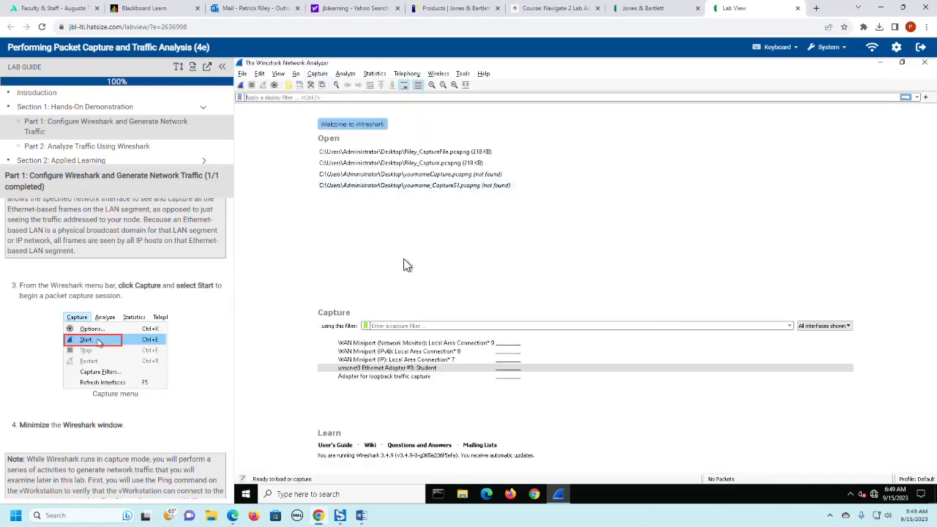
- Start a packet capture on the vmxnet3 Ethernet Adapter #3: Student interface and minimize the Wireshark window
{"action": "left_click", "coordinate": [390, 372]}
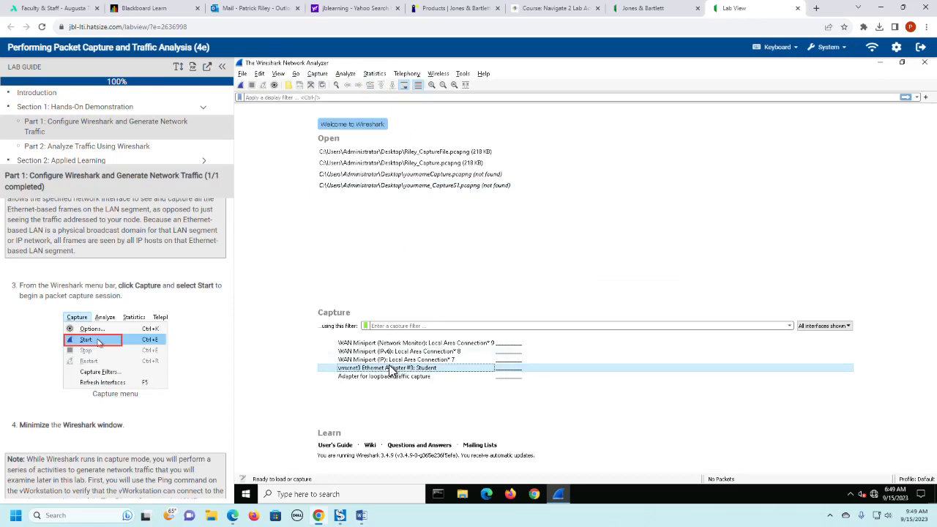
{"action": "left_click", "coordinate": [317, 74]}
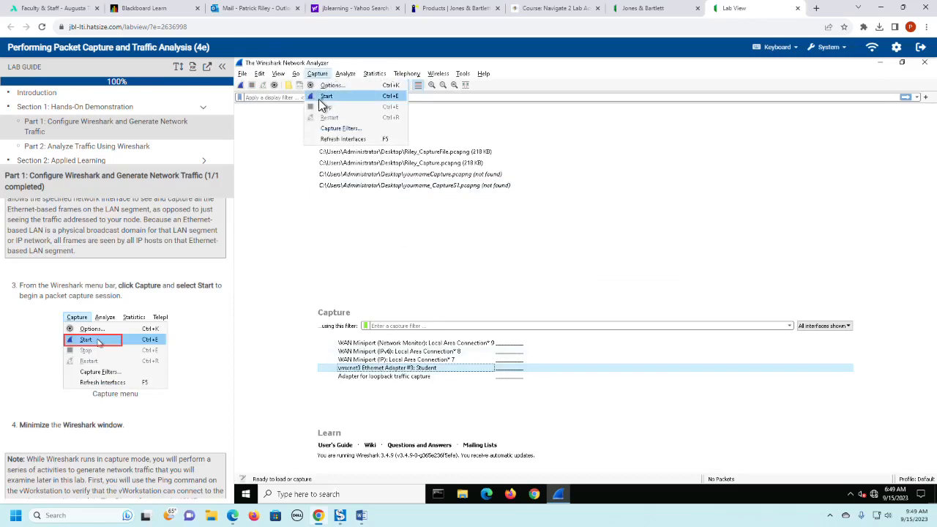
{"action": "left_click", "coordinate": [326, 96]}
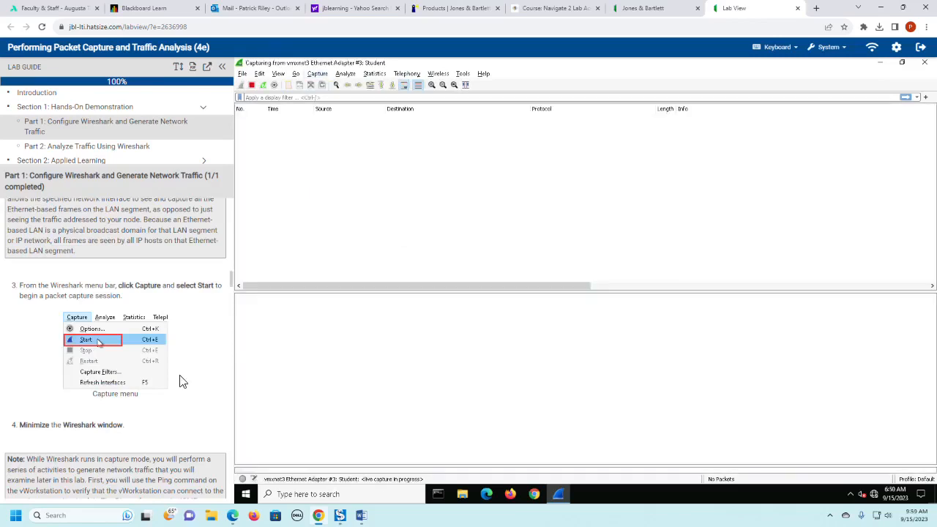
{"action": "scroll", "coordinate": [207, 367], "scroll_direction": "down", "scroll_amount": 1}
{"action": "scroll", "coordinate": [207, 367], "scroll_direction": "down", "scroll_amount": 1}
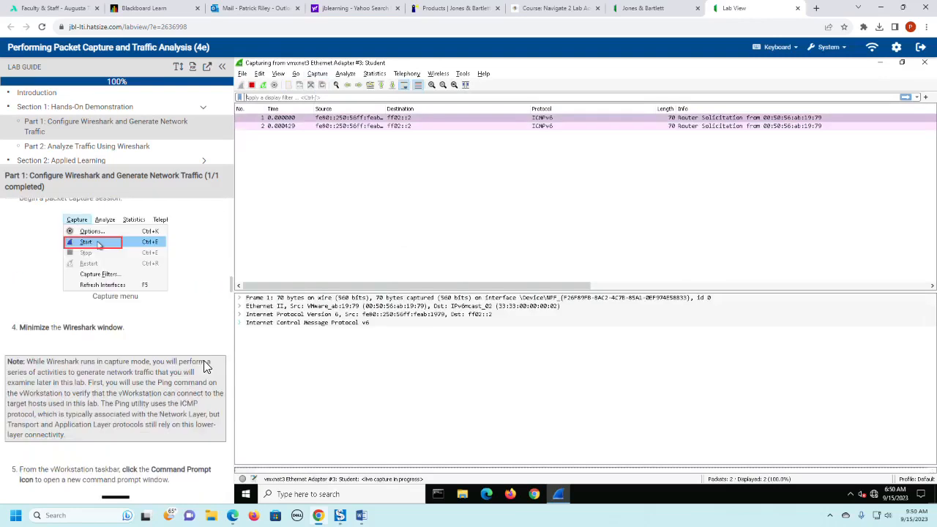
{"action": "left_click", "coordinate": [882, 63]}
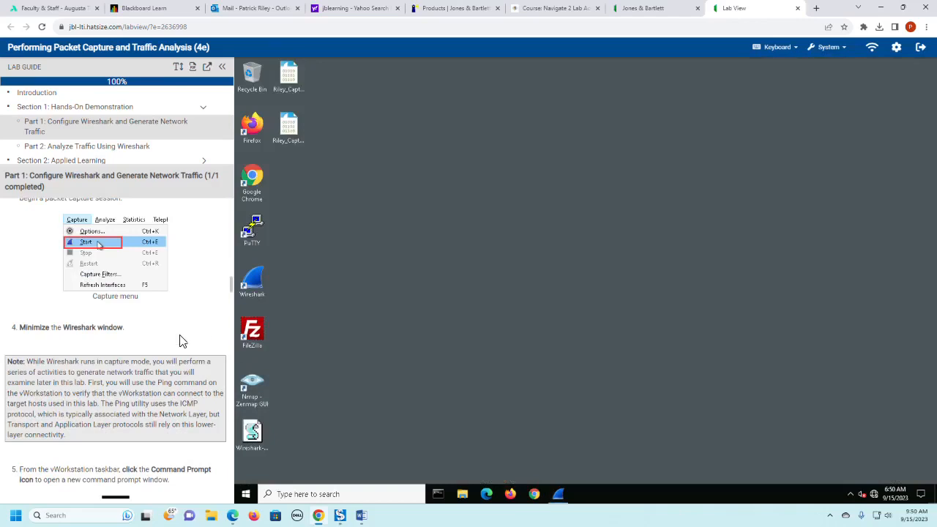
- Open a Command Prompt on the vWorkstation and ping the default gateway at 172.30.0.1
{"action": "scroll", "coordinate": [182, 341], "scroll_direction": "down", "scroll_amount": 2}
{"action": "scroll", "coordinate": [181, 342], "scroll_direction": "down", "scroll_amount": 2}
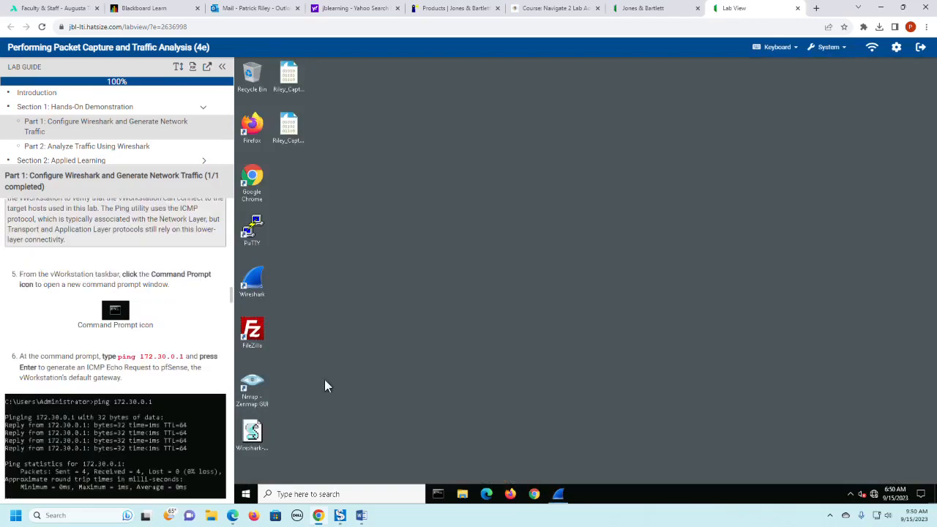
{"action": "left_click", "coordinate": [442, 493]}
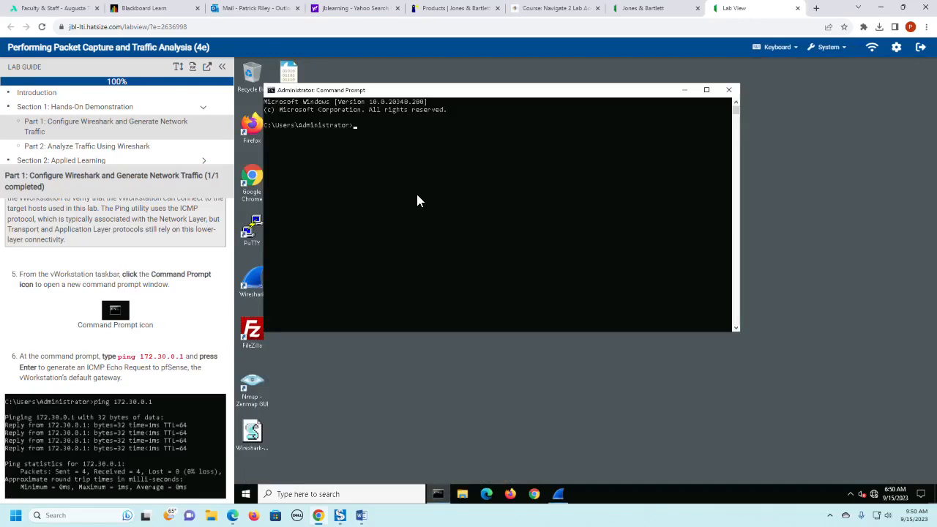
{"action": "type", "text": "ping 172.30.0.1"}
{"action": "key", "text": "Return"}
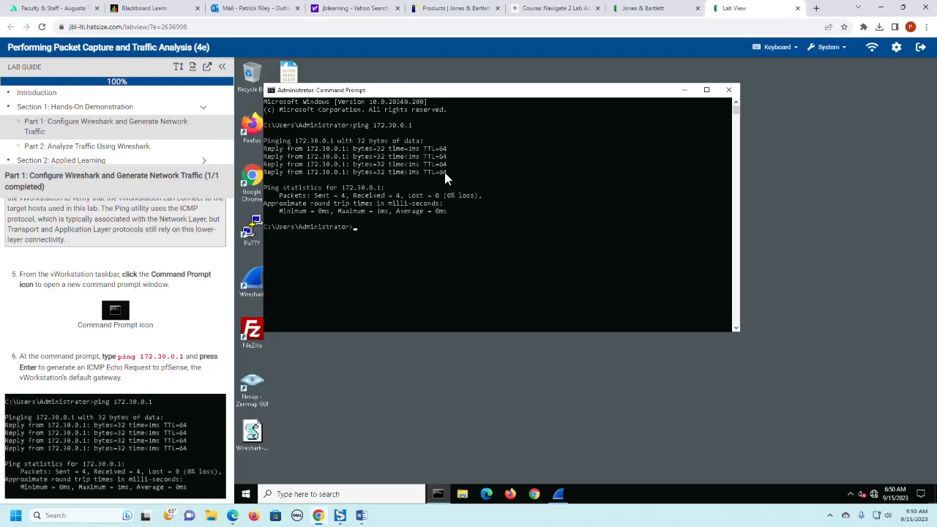
- Ping the Switch01 network switch at 172.30.0.3 from the command prompt
{"action": "scroll", "coordinate": [150, 395], "scroll_direction": "down", "scroll_amount": 2}
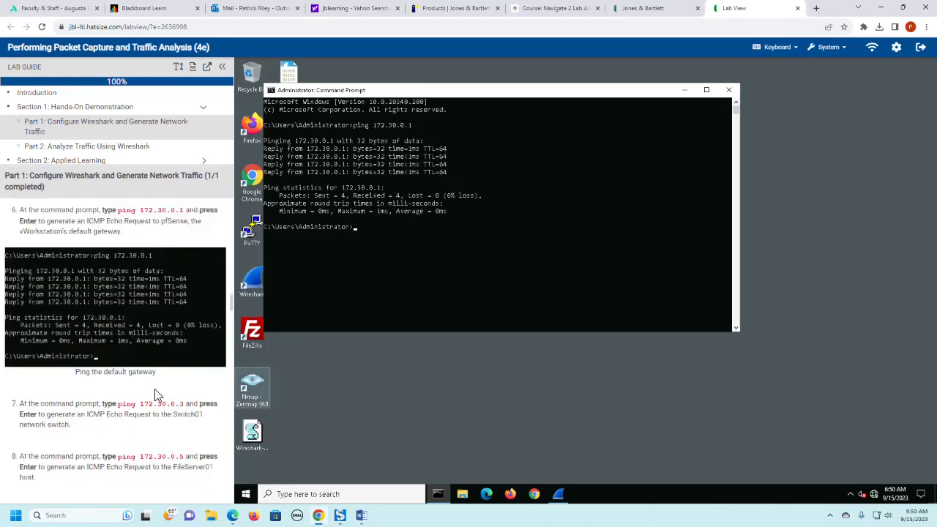
{"action": "scroll", "coordinate": [154, 389], "scroll_direction": "down", "scroll_amount": 1}
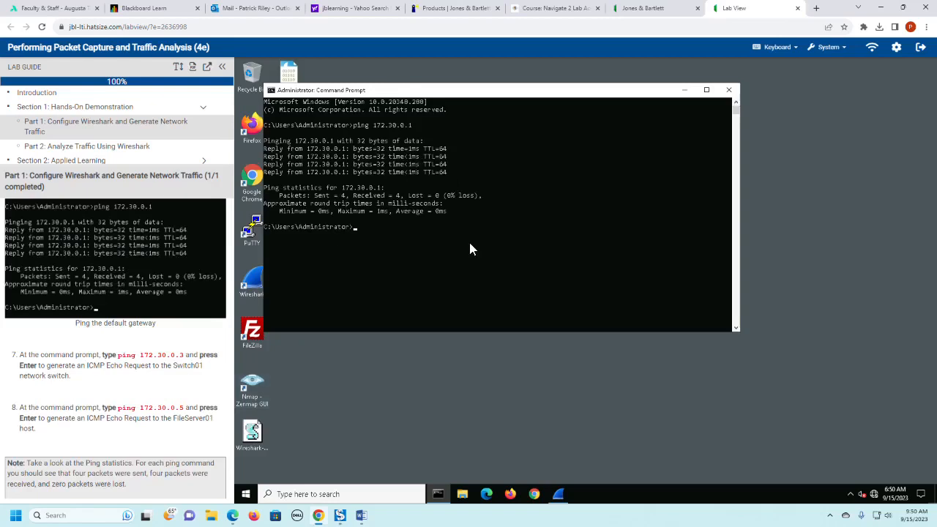
{"action": "key", "text": "Up"}
{"action": "key", "text": "BackSpace"}
{"action": "type", "text": "30.0.3"}
{"action": "key", "text": "Return"}
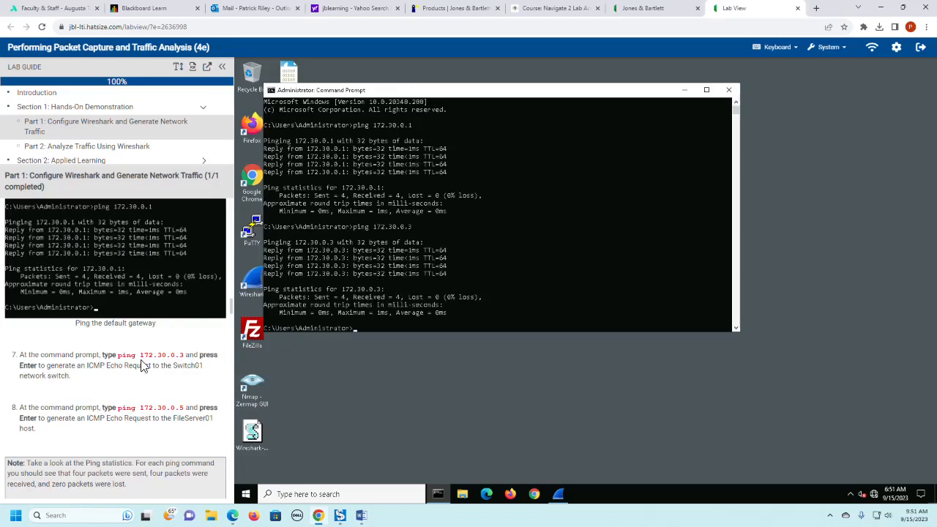
- Ping the FileServer01 host at 172.30.0.5 from the command prompt
{"action": "key", "text": "Up"}
{"action": "key", "text": "BackSpace"}
{"action": "type", "text": "5"}
{"action": "key", "text": "Return"}
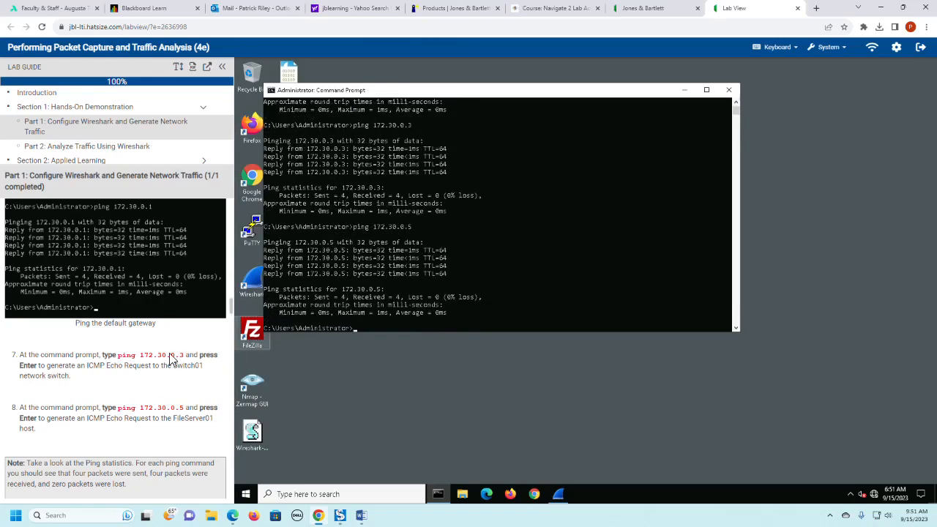
- Examine the pinged hosts in the network topology diagram on the Jones & Bartlett lab page, and return to the lab view
{"action": "scroll", "coordinate": [170, 359], "scroll_direction": "down", "scroll_amount": 2}
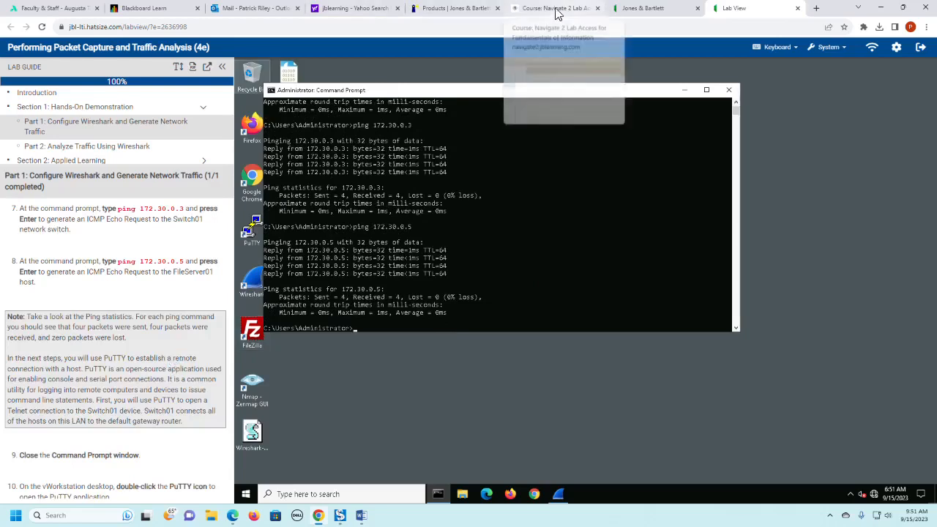
{"action": "left_click", "coordinate": [648, 14]}
{"action": "scroll", "coordinate": [578, 344], "scroll_direction": "down", "scroll_amount": 1}
{"action": "scroll", "coordinate": [588, 341], "scroll_direction": "down", "scroll_amount": 4}
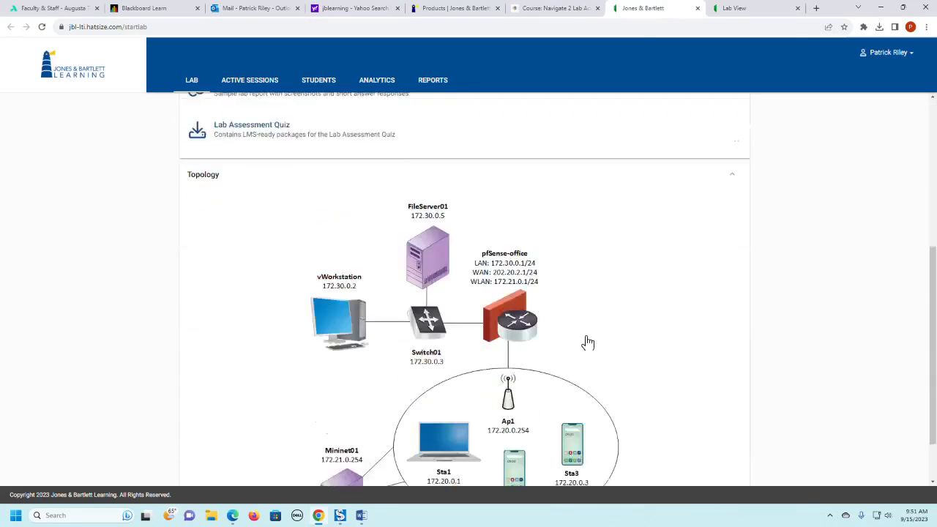
{"action": "scroll", "coordinate": [585, 333], "scroll_direction": "down", "scroll_amount": 1}
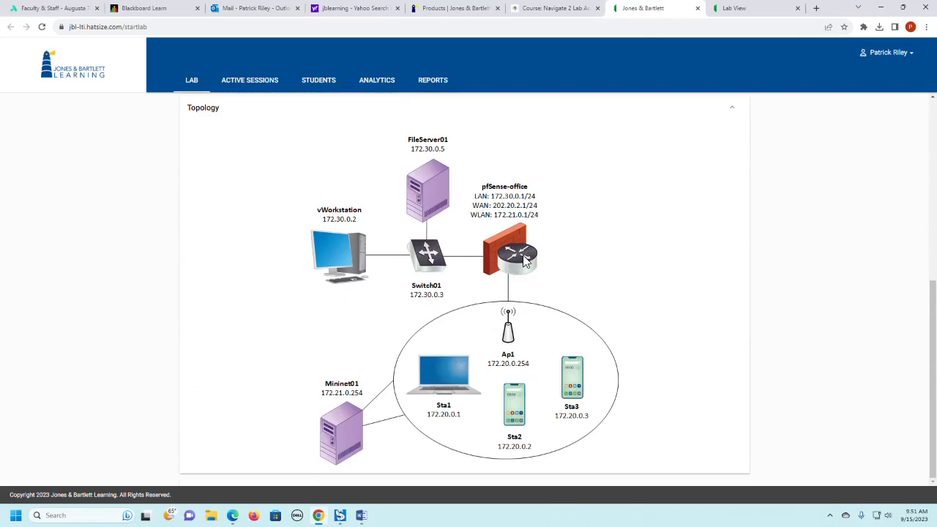
{"action": "left_click", "coordinate": [728, 10]}
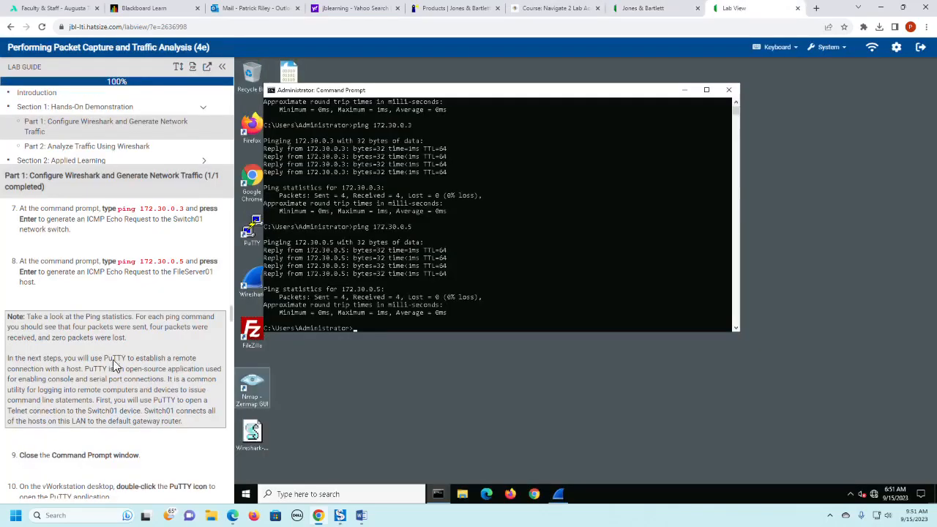
- Close the Command Prompt window with the exit command, following step 9 of the lab guide
{"action": "scroll", "coordinate": [113, 366], "scroll_direction": "down", "scroll_amount": 1}
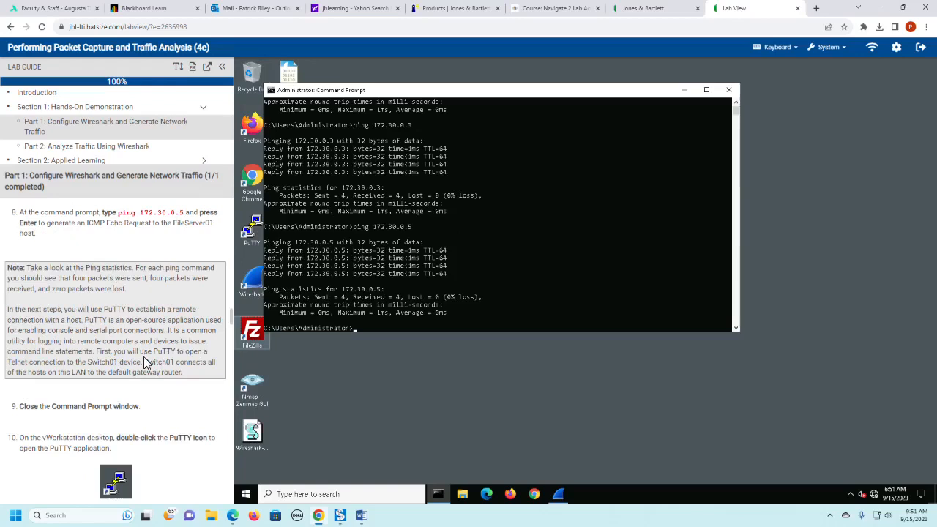
{"action": "scroll", "coordinate": [138, 369], "scroll_direction": "down", "scroll_amount": 1}
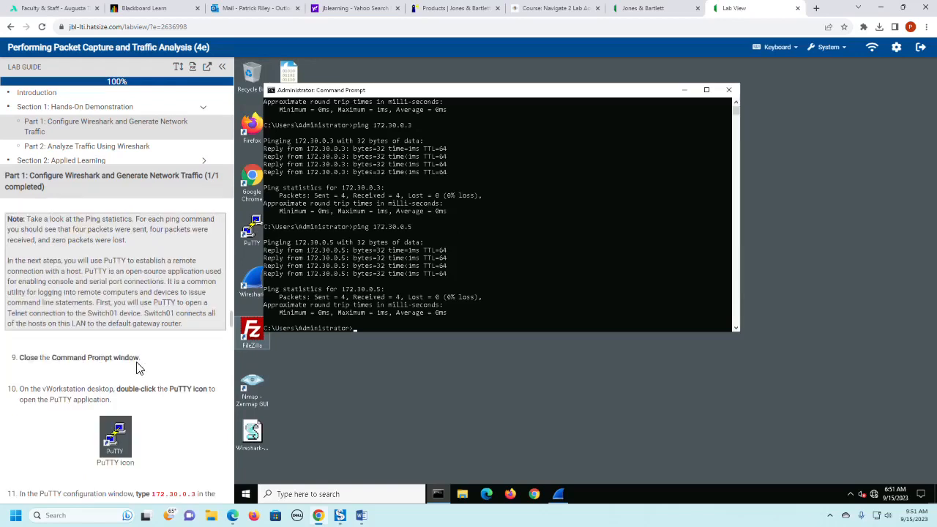
{"action": "scroll", "coordinate": [139, 368], "scroll_direction": "down", "scroll_amount": 2}
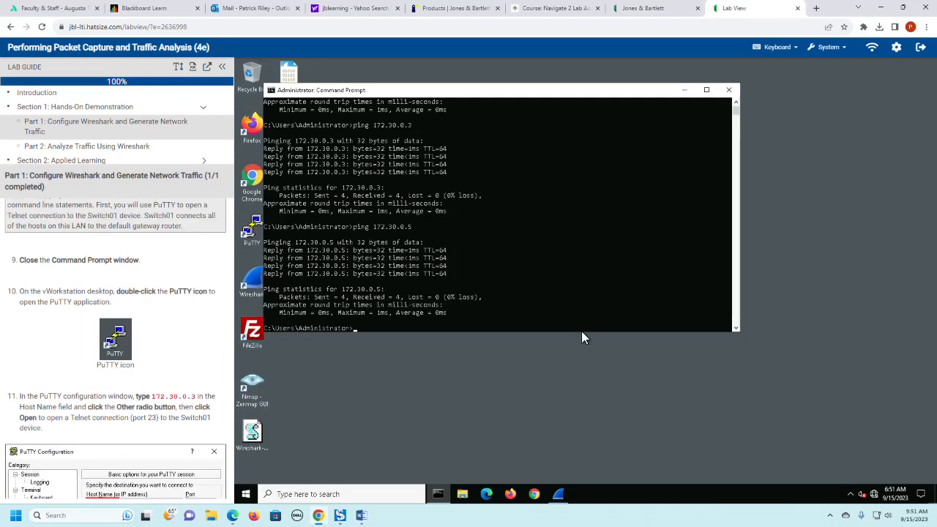
{"action": "type", "text": "exit"}
{"action": "key", "text": "Return"}
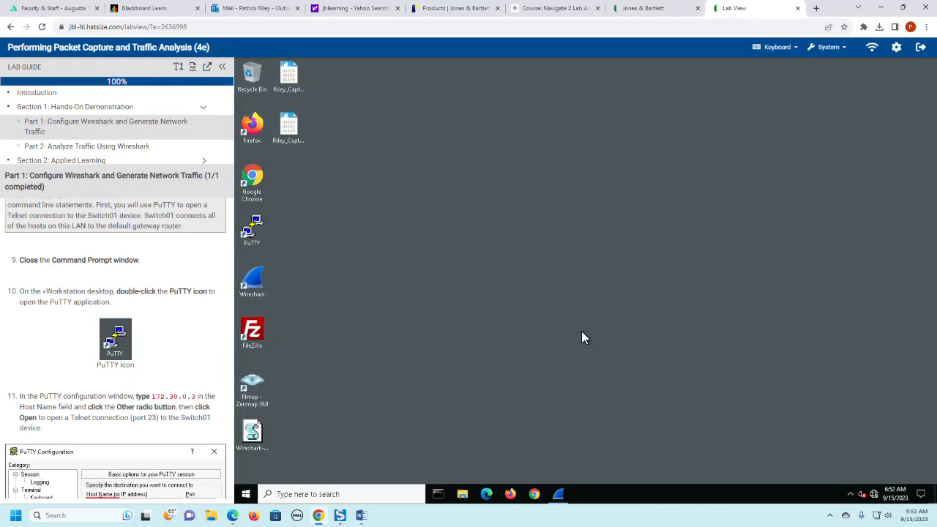
- Launch PuTTY from the vWorkstation desktop and enter 172.30.0.3 as the host name
{"action": "double_click", "coordinate": [253, 234]}
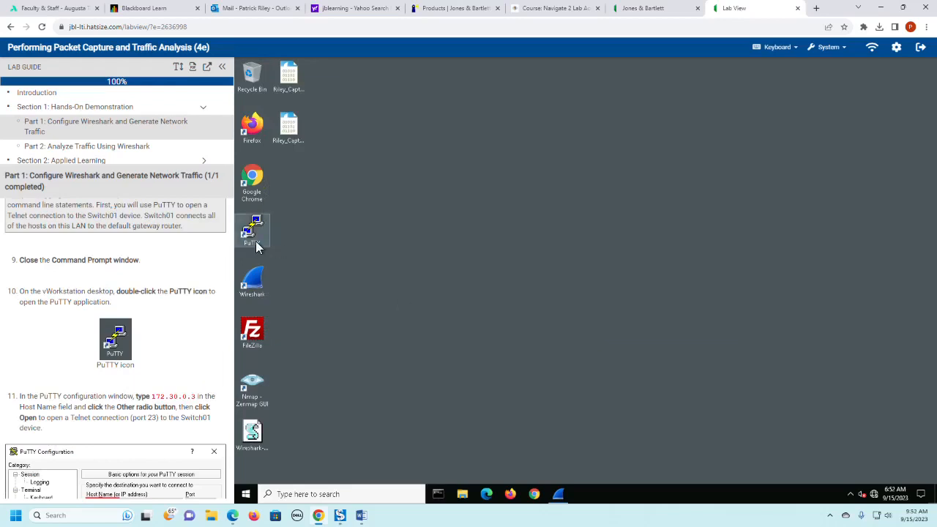
{"action": "scroll", "coordinate": [167, 322], "scroll_direction": "down", "scroll_amount": 2}
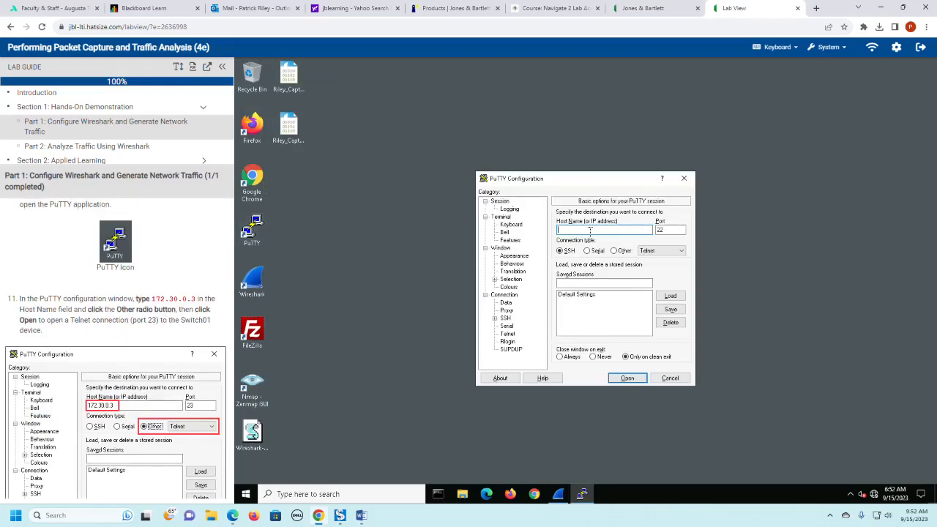
{"action": "type", "text": "172.30.0.3"}
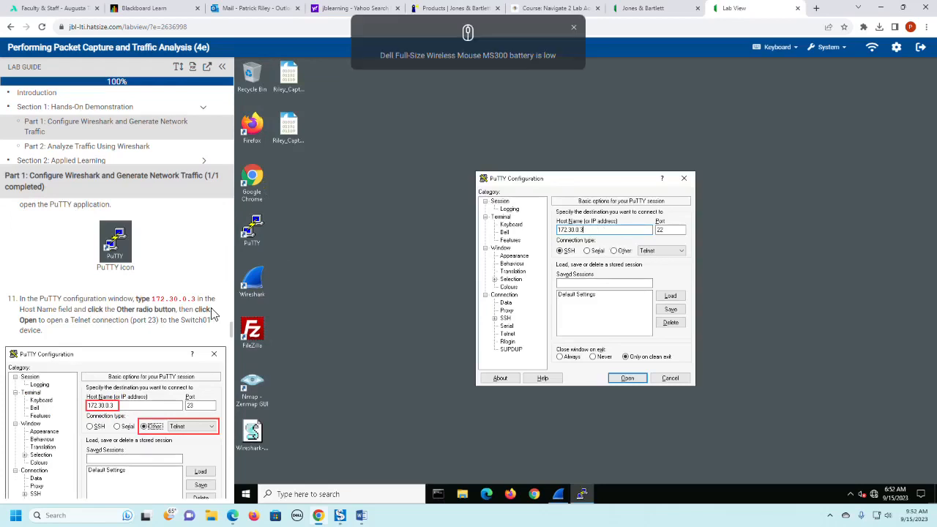
- Set the connection type to Other with Telnet and open the session to Switch01
{"action": "left_click", "coordinate": [616, 252]}
{"action": "left_click", "coordinate": [668, 251]}
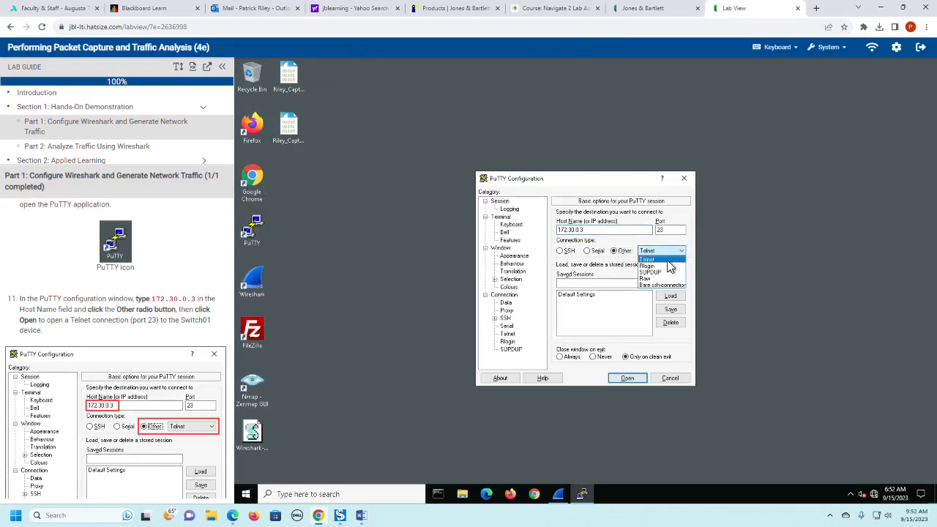
{"action": "left_click", "coordinate": [668, 261]}
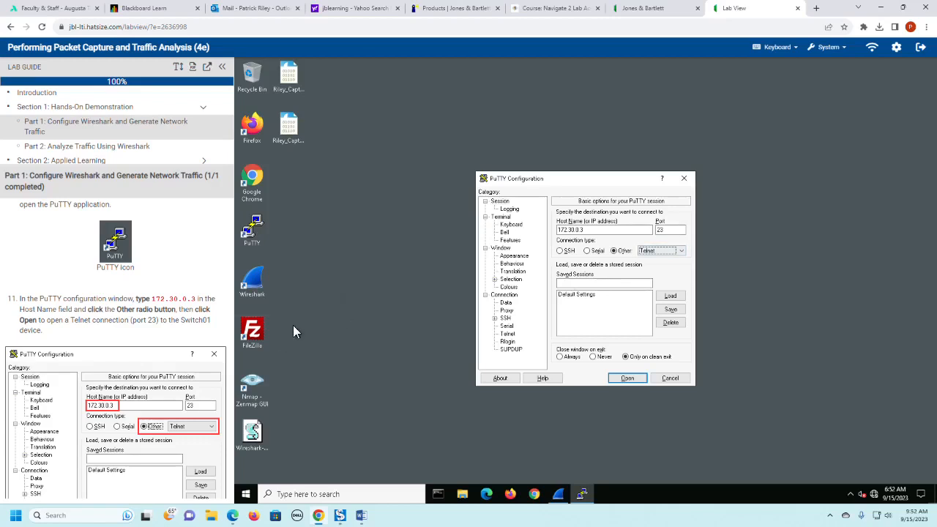
{"action": "scroll", "coordinate": [197, 350], "scroll_direction": "down", "scroll_amount": 2}
{"action": "scroll", "coordinate": [197, 350], "scroll_direction": "down", "scroll_amount": 2}
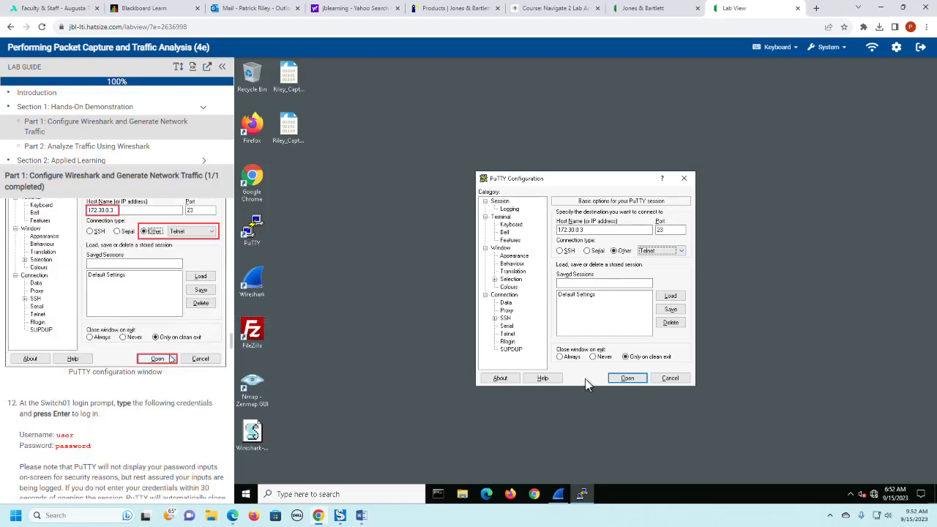
{"action": "left_click", "coordinate": [637, 383]}
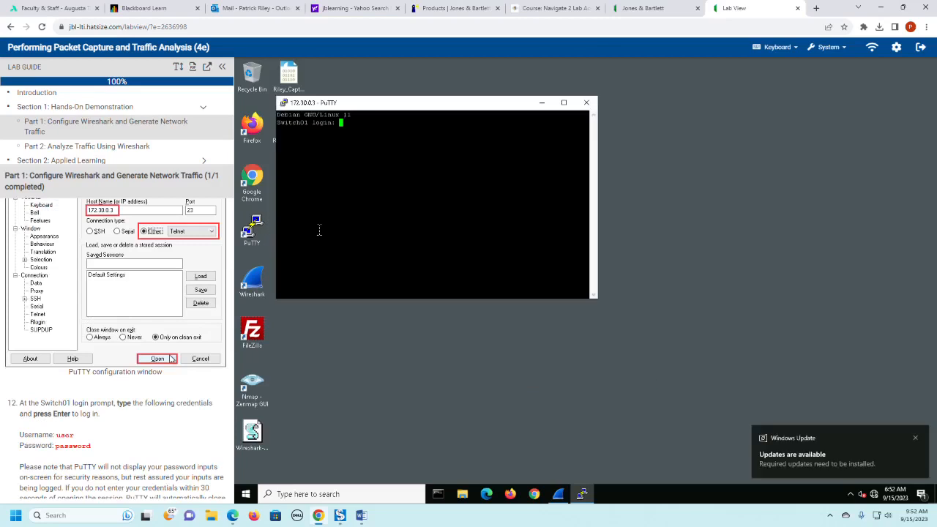
- Log in at the Switch01 prompt with the username user and the account password
{"action": "type", "text": "user"}
{"action": "key", "text": "Return"}
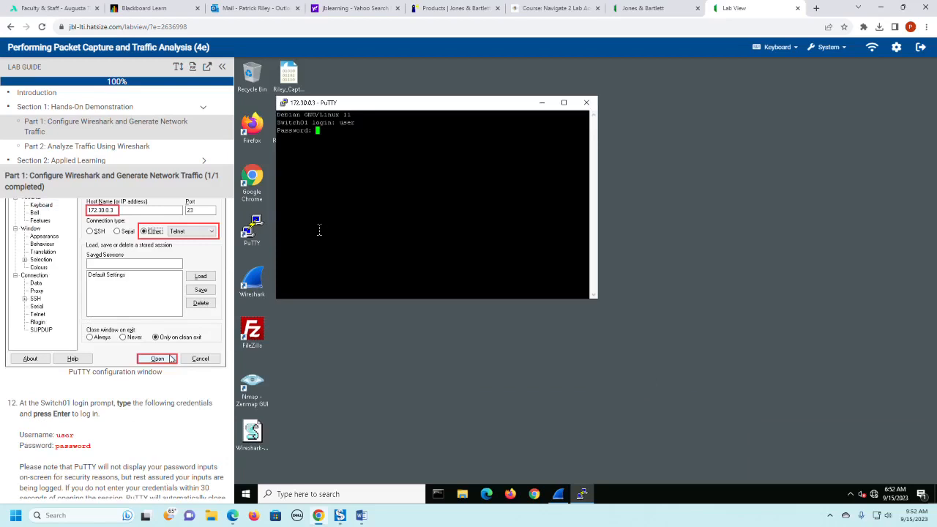
{"action": "key", "text": "Return"}
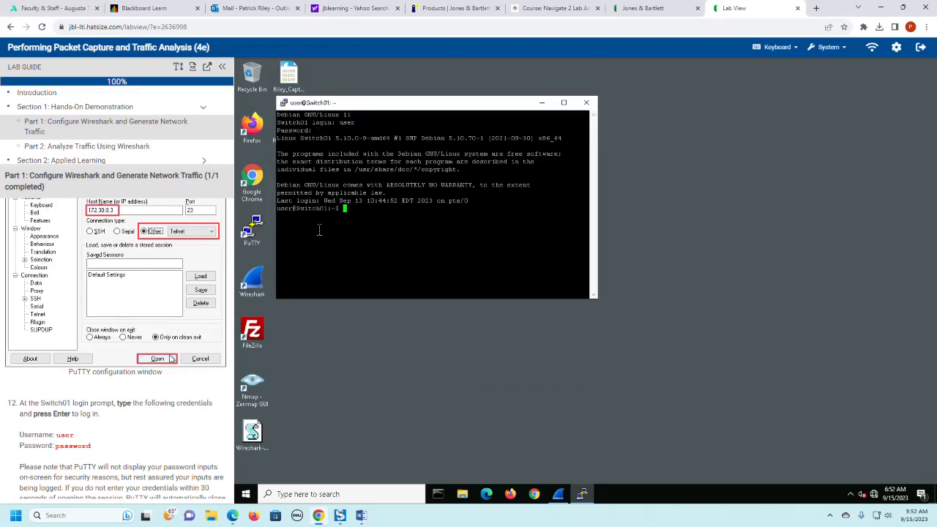
- Read through lab guide steps 12 and 13, and end the Switch01 Telnet session with the exit command
{"action": "scroll", "coordinate": [144, 394], "scroll_direction": "down", "scroll_amount": 1}
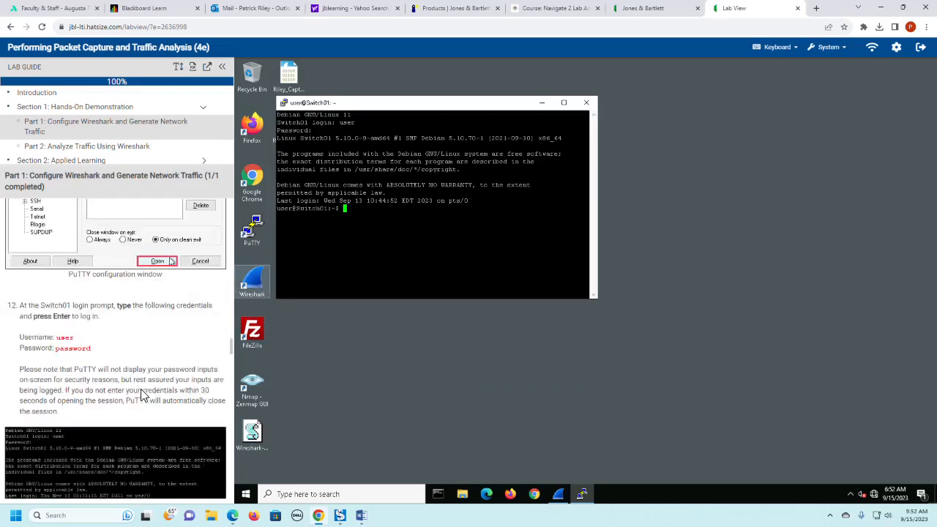
{"action": "scroll", "coordinate": [143, 394], "scroll_direction": "down", "scroll_amount": 1}
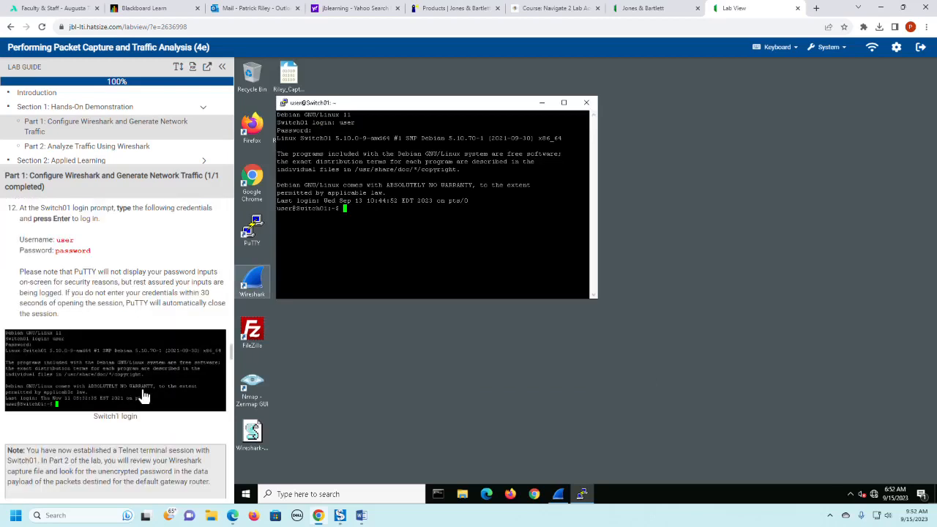
{"action": "scroll", "coordinate": [144, 395], "scroll_direction": "down", "scroll_amount": 1}
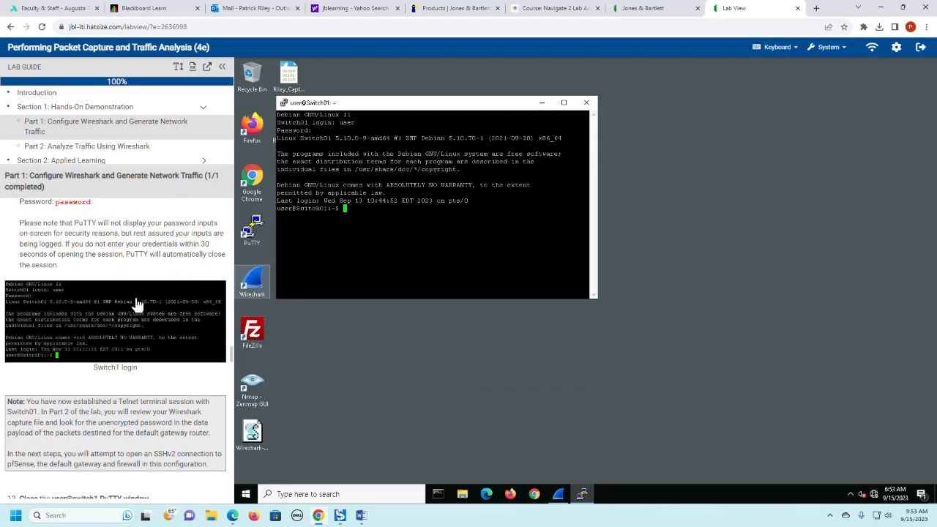
{"action": "scroll", "coordinate": [136, 302], "scroll_direction": "down", "scroll_amount": 1}
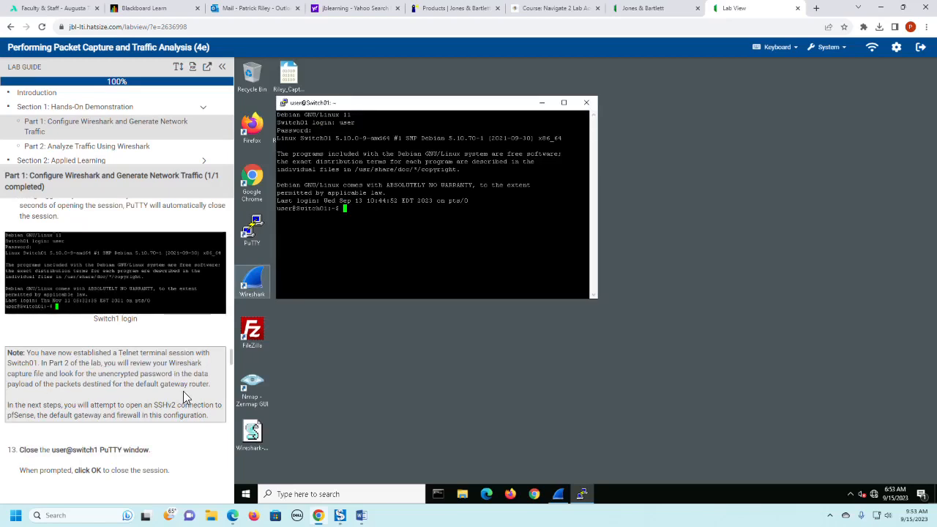
{"action": "scroll", "coordinate": [183, 391], "scroll_direction": "down", "scroll_amount": 2}
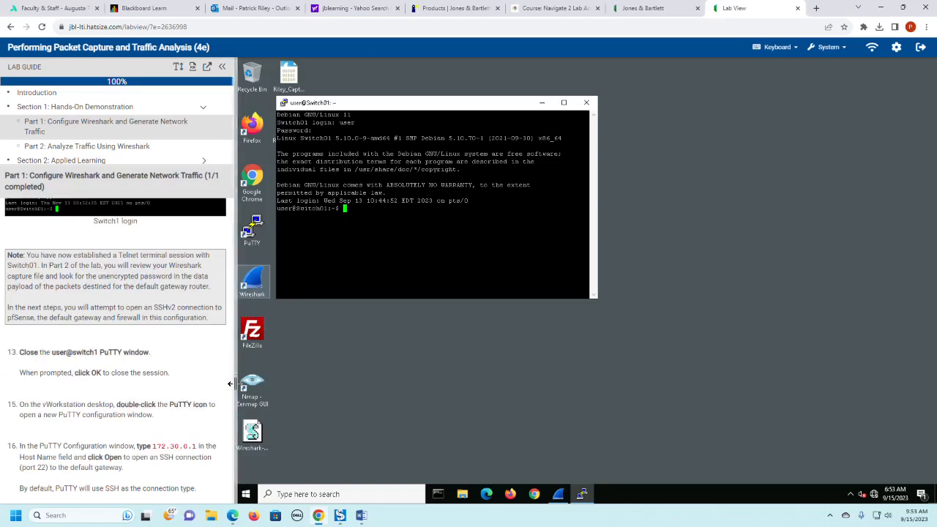
{"action": "type", "text": "exit"}
{"action": "key", "text": "Return"}
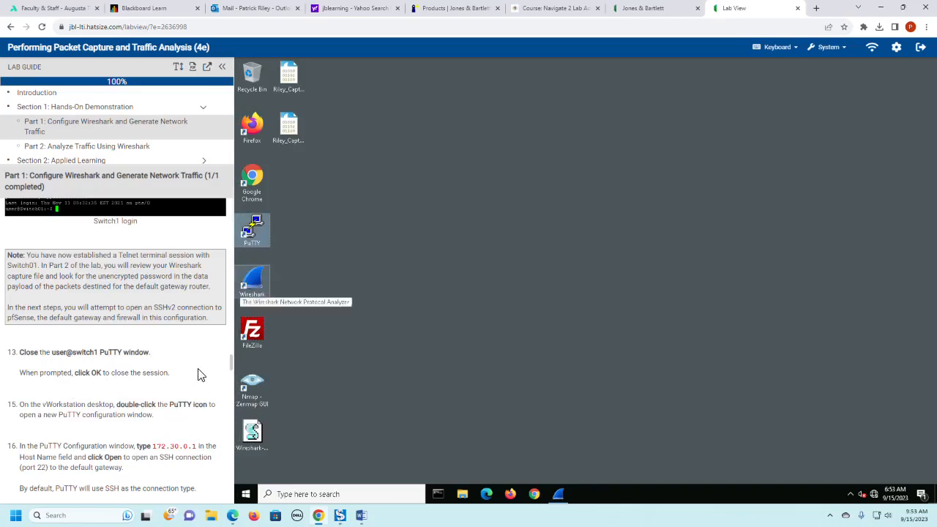
- Launch a new PuTTY session as described in lab steps 15 and 16, and enter 172.30.0.1 as the host name
{"action": "scroll", "coordinate": [202, 375], "scroll_direction": "down", "scroll_amount": 1}
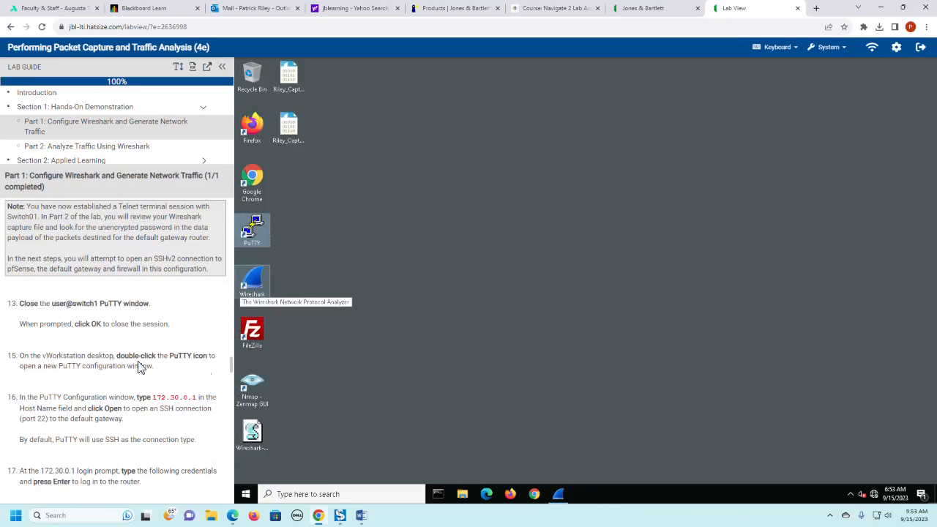
{"action": "double_click", "coordinate": [253, 231]}
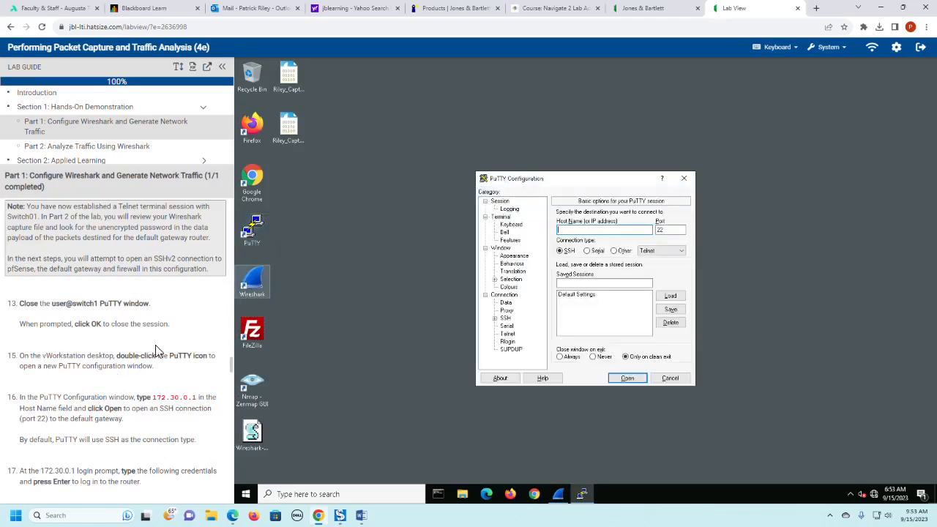
{"action": "scroll", "coordinate": [156, 351], "scroll_direction": "down", "scroll_amount": 1}
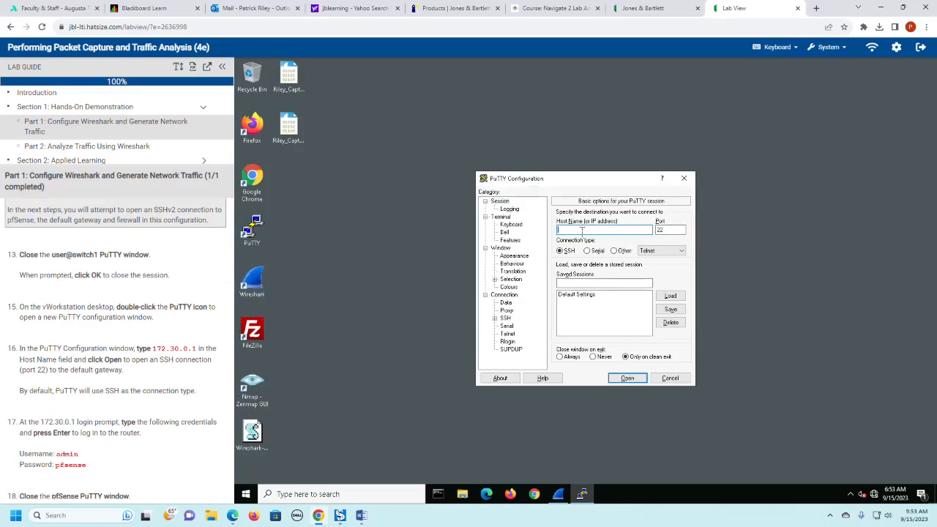
{"action": "type", "text": "172.30.1"}
{"action": "key", "text": "BackSpace"}
{"action": "type", "text": "0.1"}
- Review the lab guide's login steps and FTP note, and open the SSH connection to the default gateway
{"action": "scroll", "coordinate": [161, 381], "scroll_direction": "down", "scroll_amount": 1}
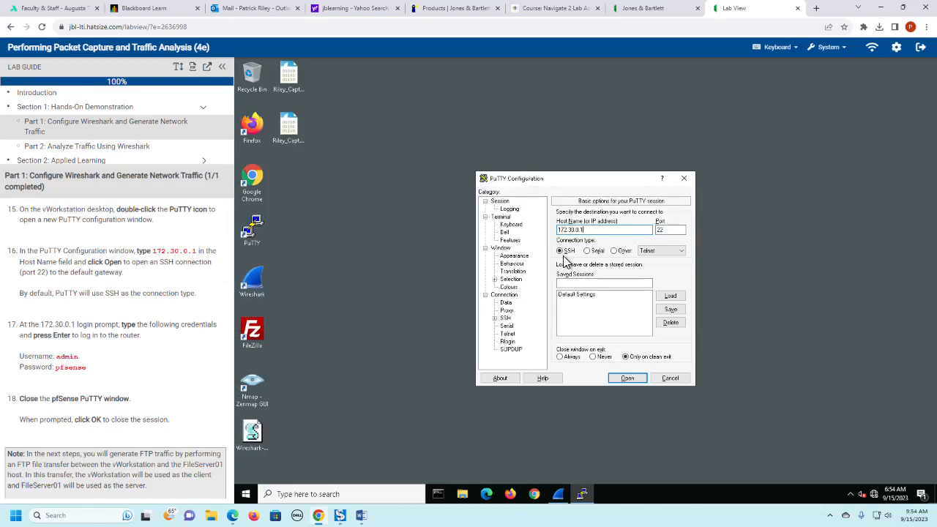
{"action": "scroll", "coordinate": [175, 359], "scroll_direction": "down", "scroll_amount": 1}
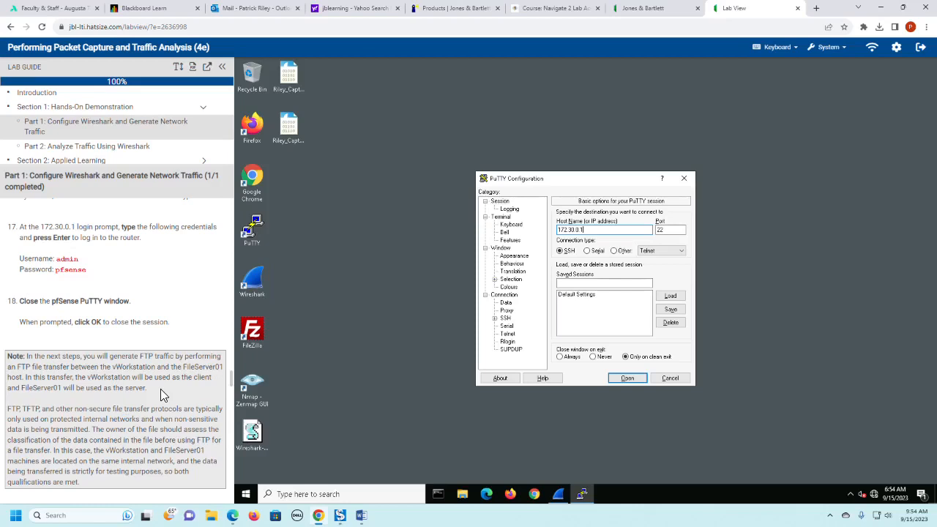
{"action": "scroll", "coordinate": [163, 395], "scroll_direction": "down", "scroll_amount": 3}
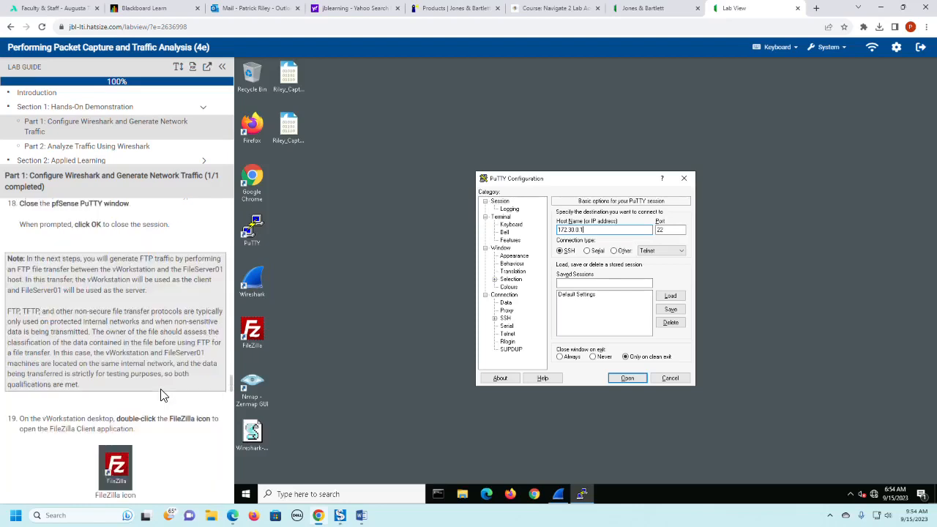
{"action": "scroll", "coordinate": [163, 395], "scroll_direction": "down", "scroll_amount": 1}
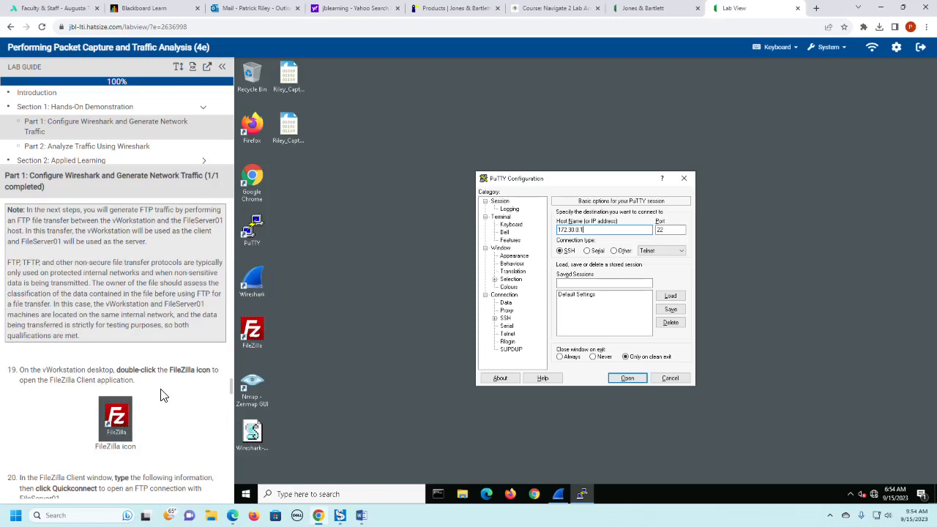
{"action": "scroll", "coordinate": [163, 395], "scroll_direction": "up", "scroll_amount": 3}
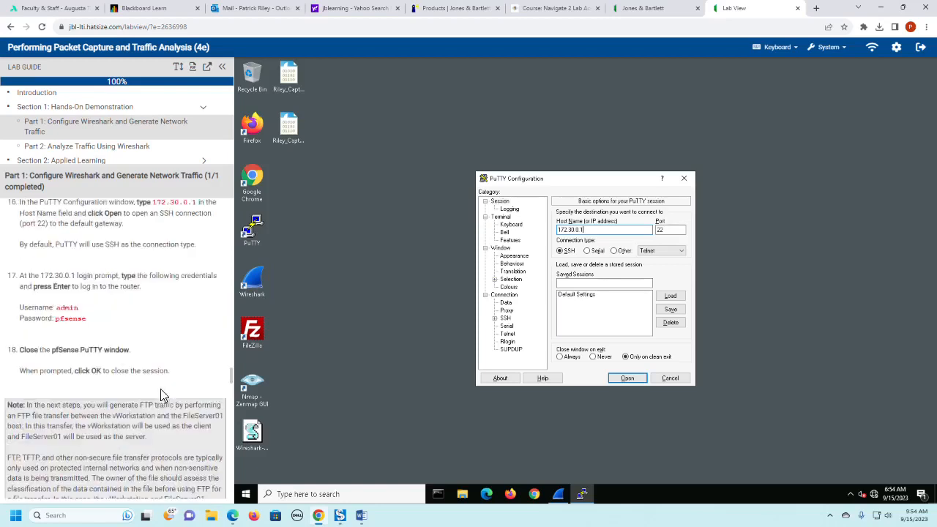
{"action": "scroll", "coordinate": [162, 393], "scroll_direction": "up", "scroll_amount": 1}
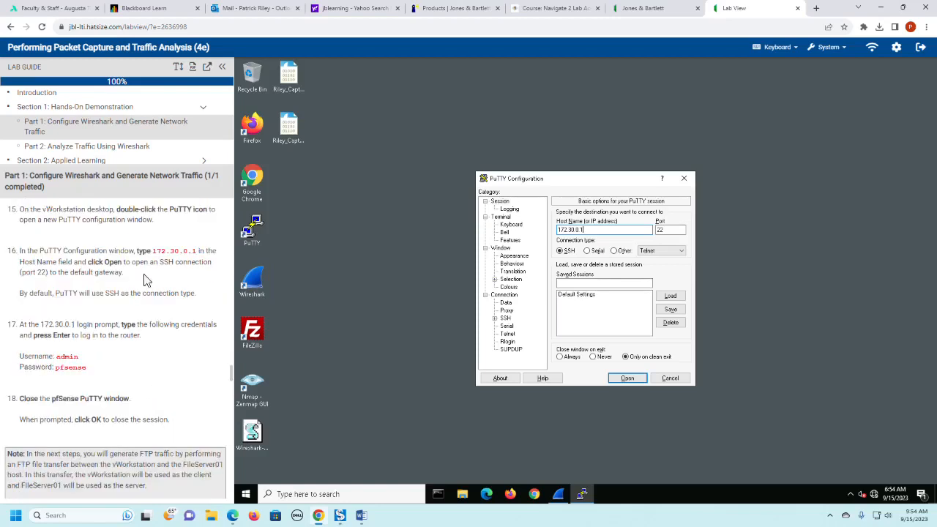
{"action": "left_click", "coordinate": [631, 380]}
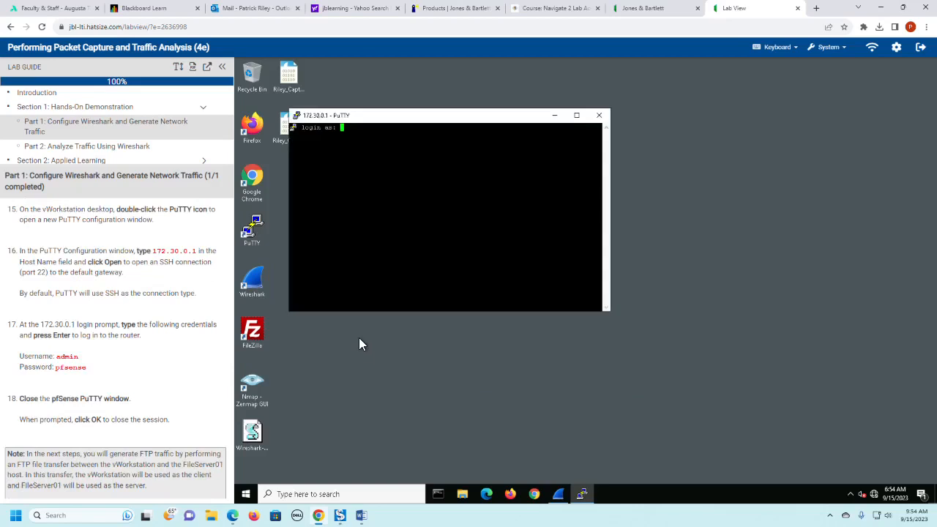
- Log in to the pfSense router as admin with the account password, and log out using option 0
{"action": "type", "text": "admin"}
{"action": "key", "text": "Return"}
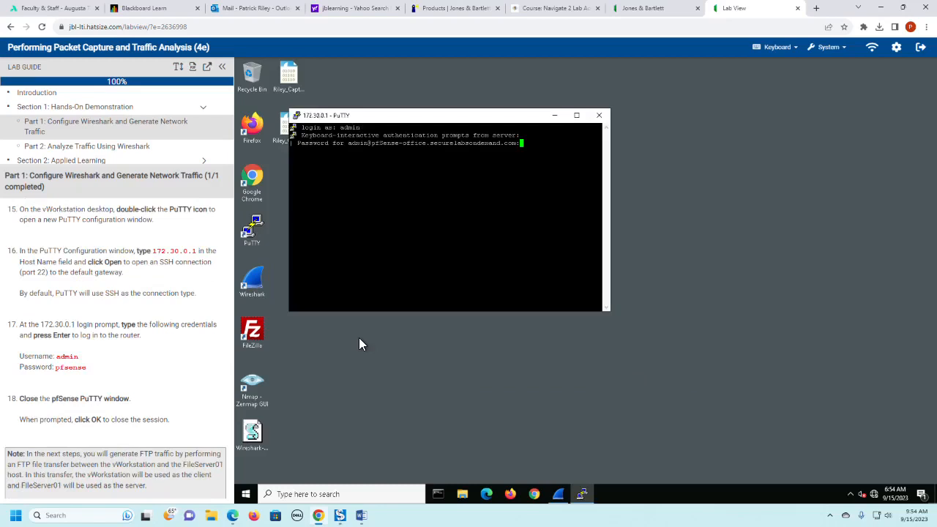
{"action": "key", "text": "Return"}
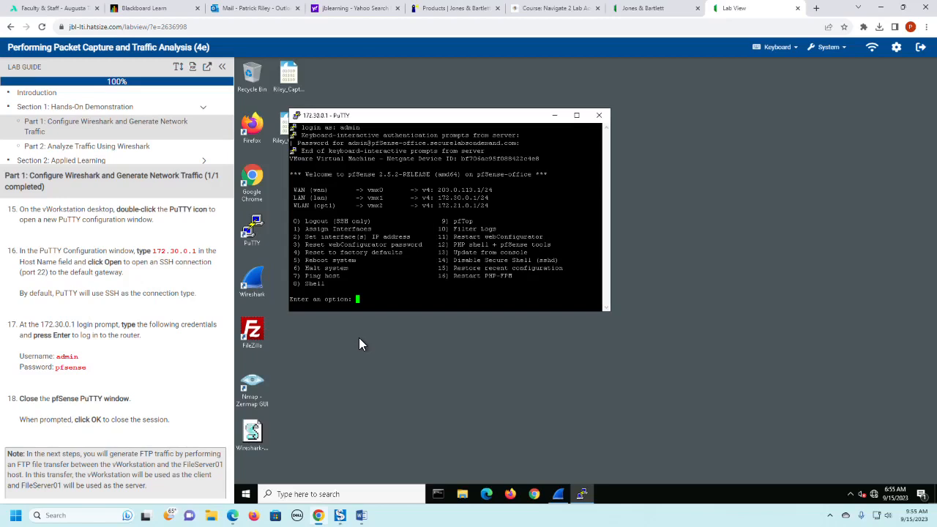
{"action": "type", "text": "0"}
{"action": "key", "text": "Return"}
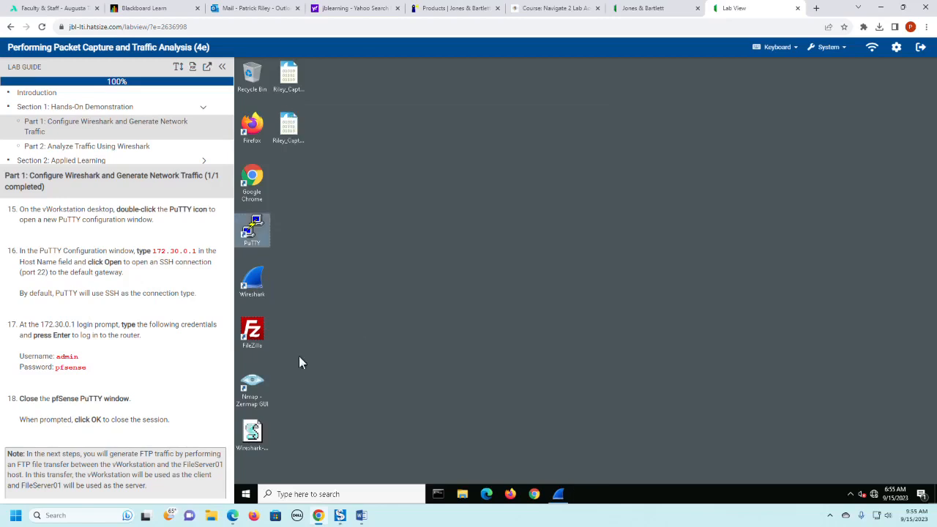
- Launch FileZilla and enter host 172.30.0.5, username ftpuser01, the FTP account password and port 21
{"action": "scroll", "coordinate": [184, 359], "scroll_direction": "down", "scroll_amount": 2}
{"action": "scroll", "coordinate": [185, 359], "scroll_direction": "down", "scroll_amount": 5}
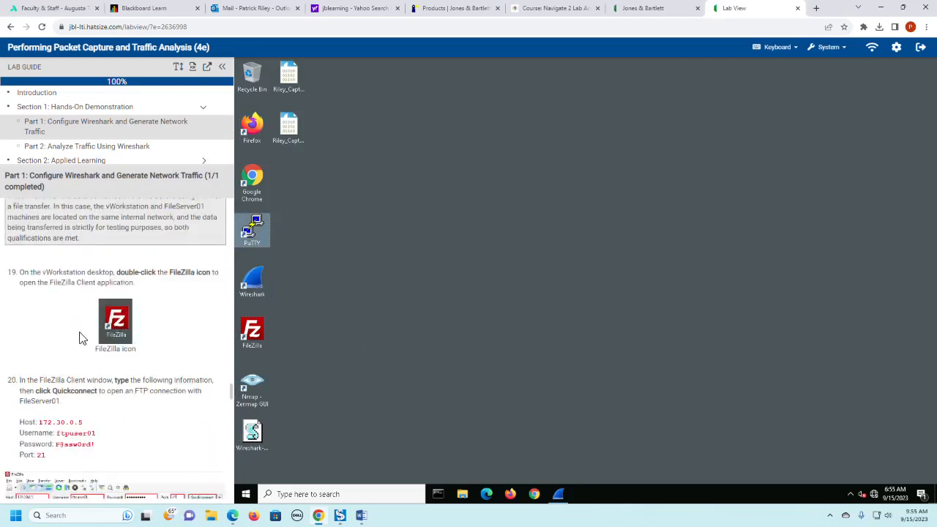
{"action": "double_click", "coordinate": [259, 341]}
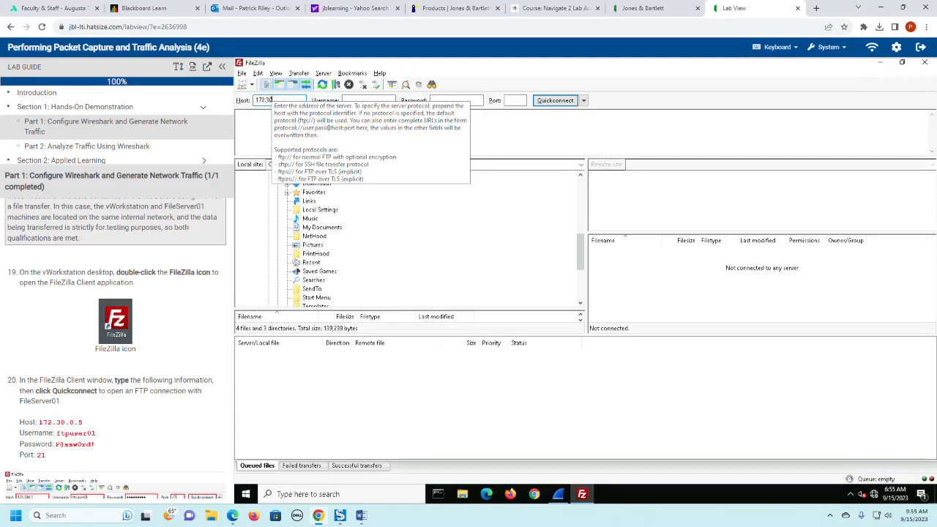
{"action": "type", "text": ".0.5"}
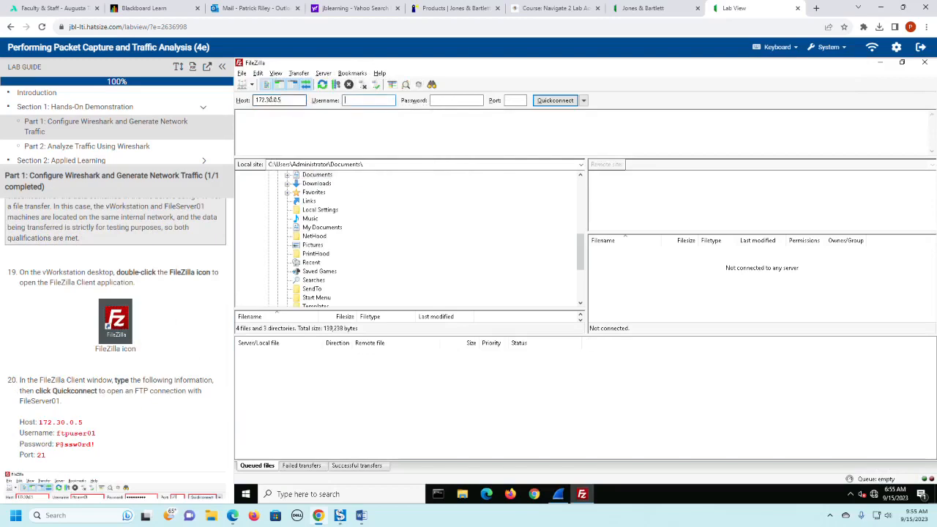
{"action": "type", "text": "ftpuser01"}
{"action": "type", "text": "P@ssw"}
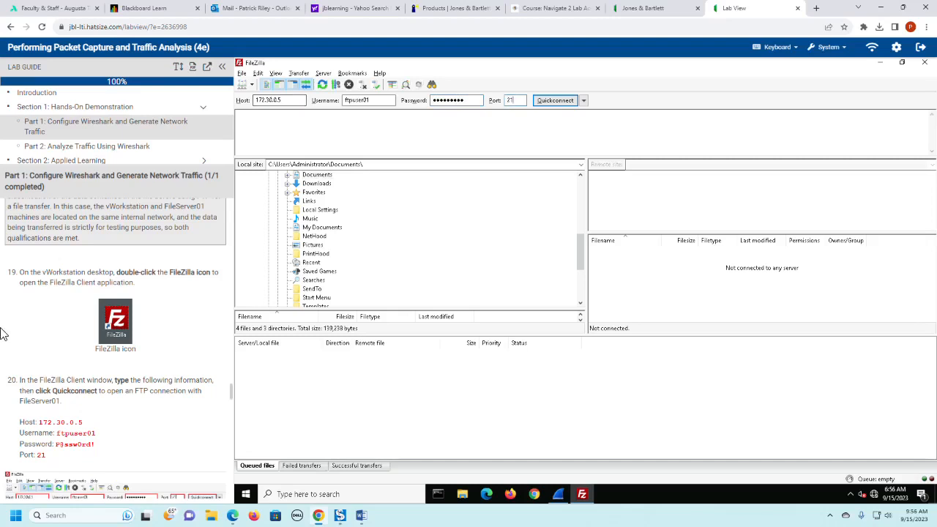
- Connect to the FTP server with Quickconnect and accept the insecure FTP connection, following lab steps 20 and 21
{"action": "scroll", "coordinate": [72, 258], "scroll_direction": "down", "scroll_amount": 3}
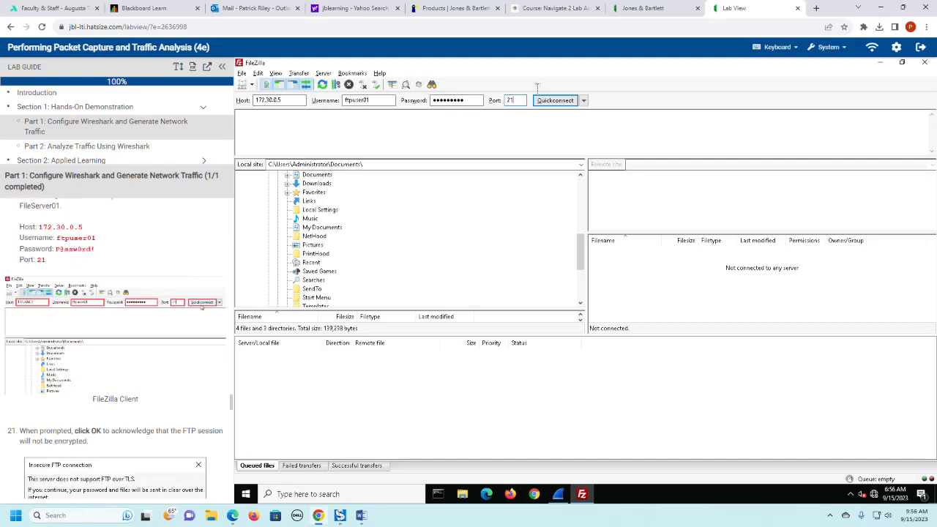
{"action": "left_click", "coordinate": [551, 107]}
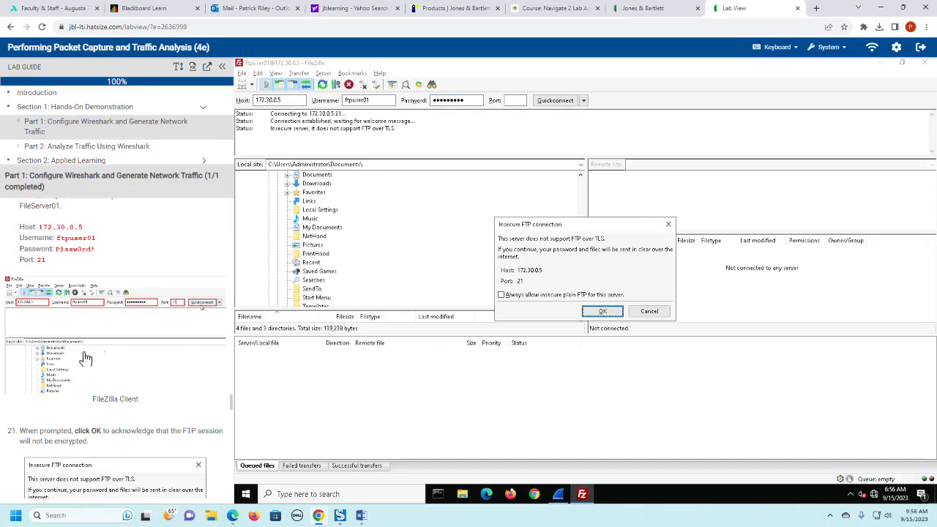
{"action": "scroll", "coordinate": [112, 348], "scroll_direction": "down", "scroll_amount": 2}
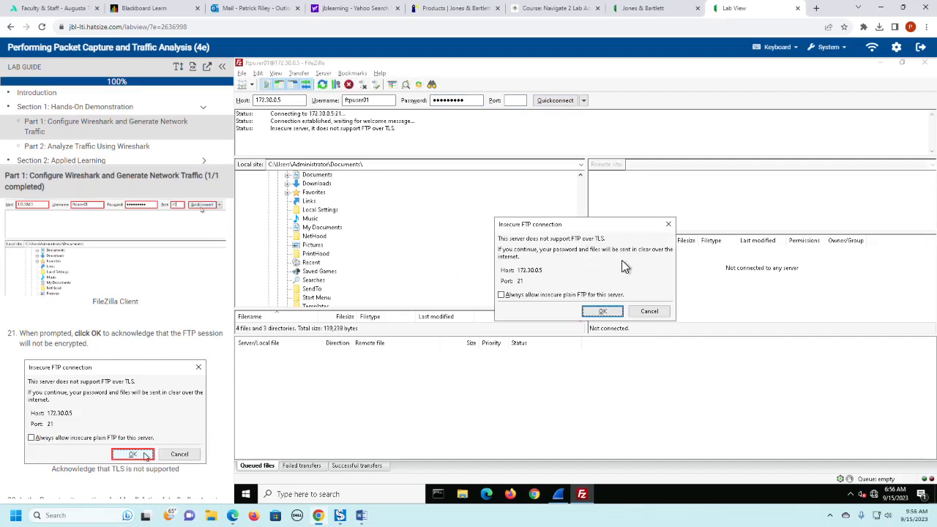
{"action": "left_click", "coordinate": [602, 311]}
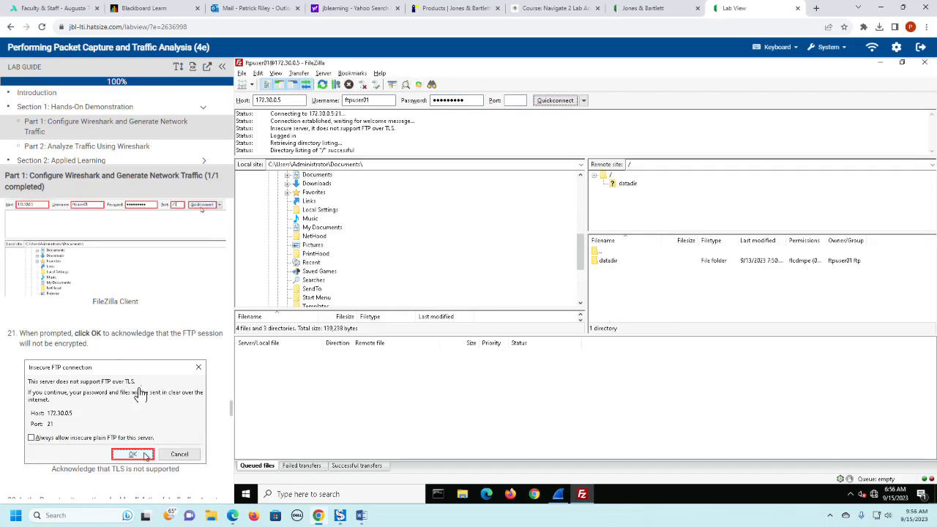
- Open the datadir directory in the remote site as the target directory, following lab step 22
{"action": "scroll", "coordinate": [143, 394], "scroll_direction": "down", "scroll_amount": 1}
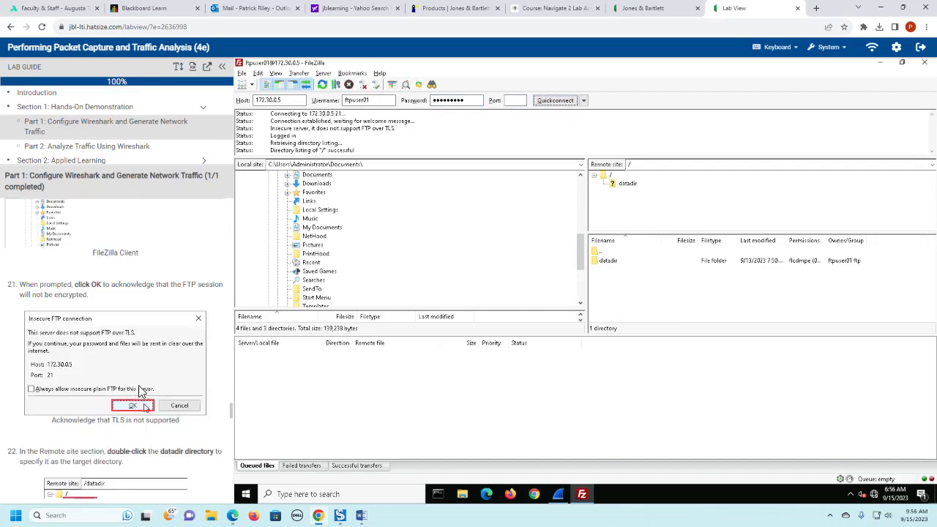
{"action": "scroll", "coordinate": [143, 394], "scroll_direction": "down", "scroll_amount": 2}
{"action": "scroll", "coordinate": [142, 393], "scroll_direction": "down", "scroll_amount": 1}
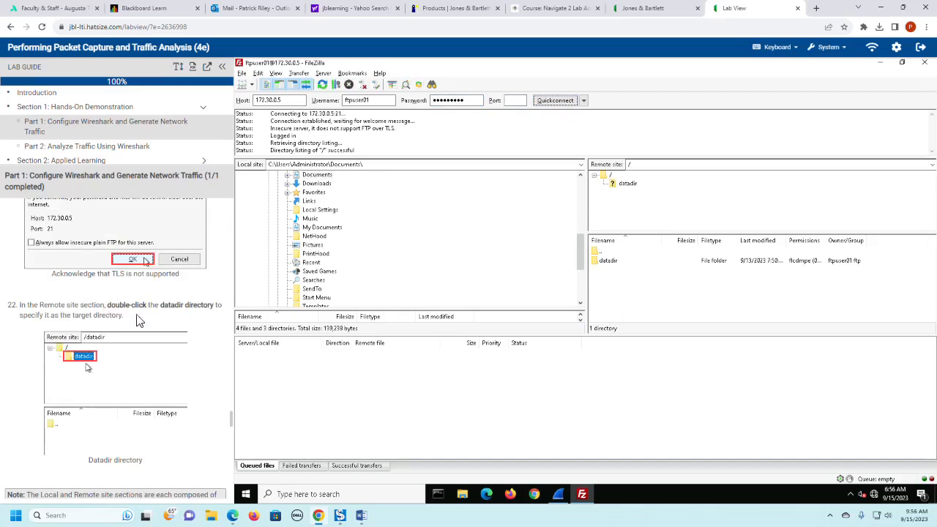
{"action": "double_click", "coordinate": [626, 184]}
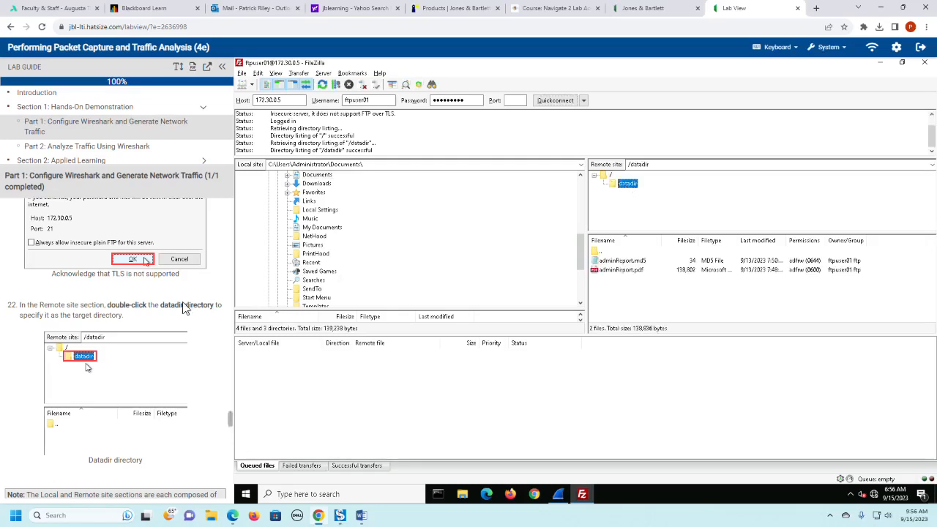
- Read lab step 23 and expand the Administrator user's Documents folder in the local site tree
{"action": "scroll", "coordinate": [153, 327], "scroll_direction": "down", "scroll_amount": 2}
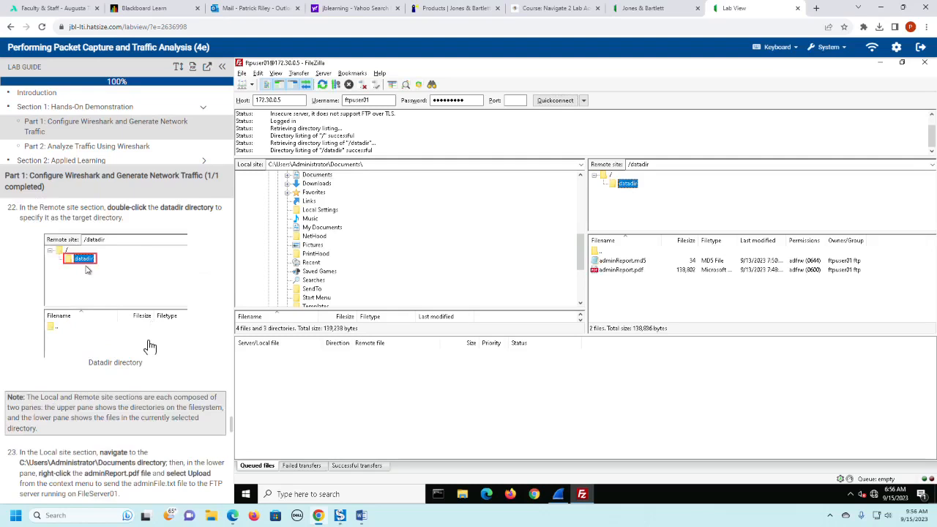
{"action": "scroll", "coordinate": [151, 347], "scroll_direction": "down", "scroll_amount": 1}
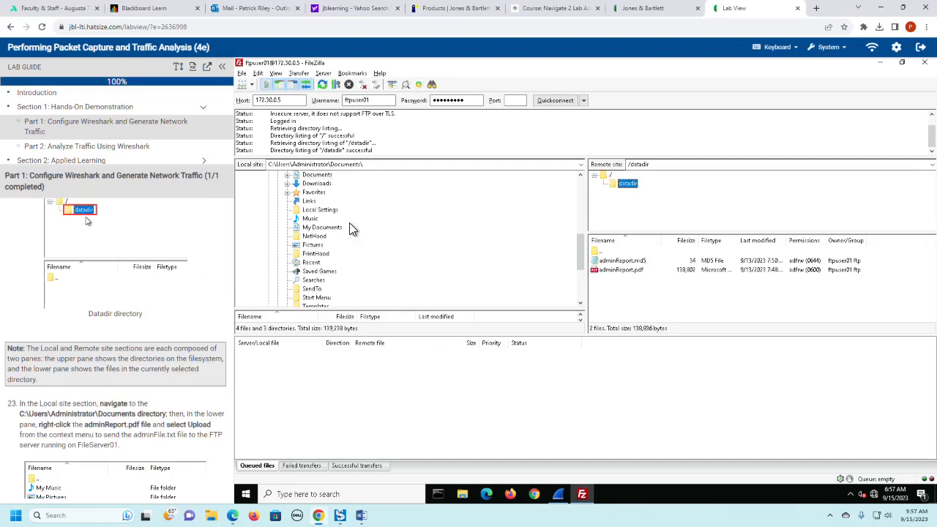
{"action": "scroll", "coordinate": [377, 238], "scroll_direction": "up", "scroll_amount": 2}
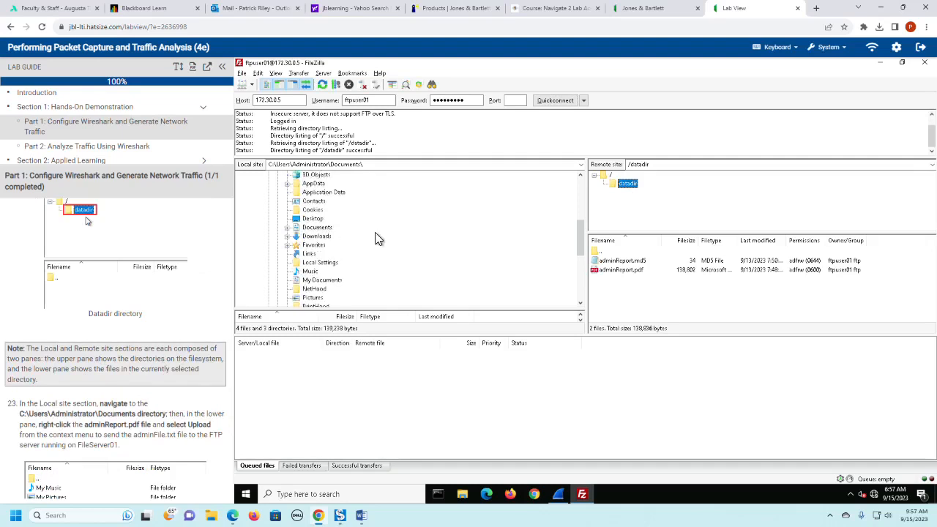
{"action": "scroll", "coordinate": [377, 238], "scroll_direction": "up", "scroll_amount": 3}
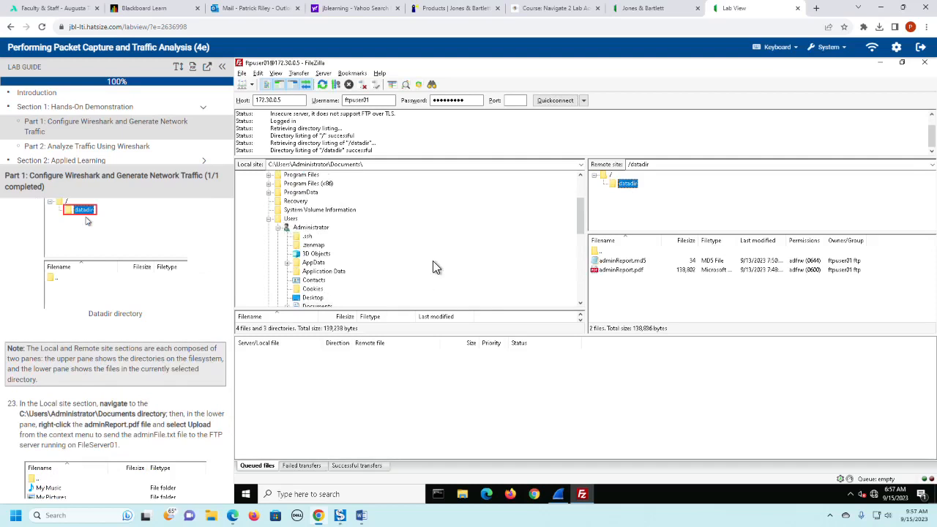
{"action": "scroll", "coordinate": [433, 261], "scroll_direction": "down", "scroll_amount": 2}
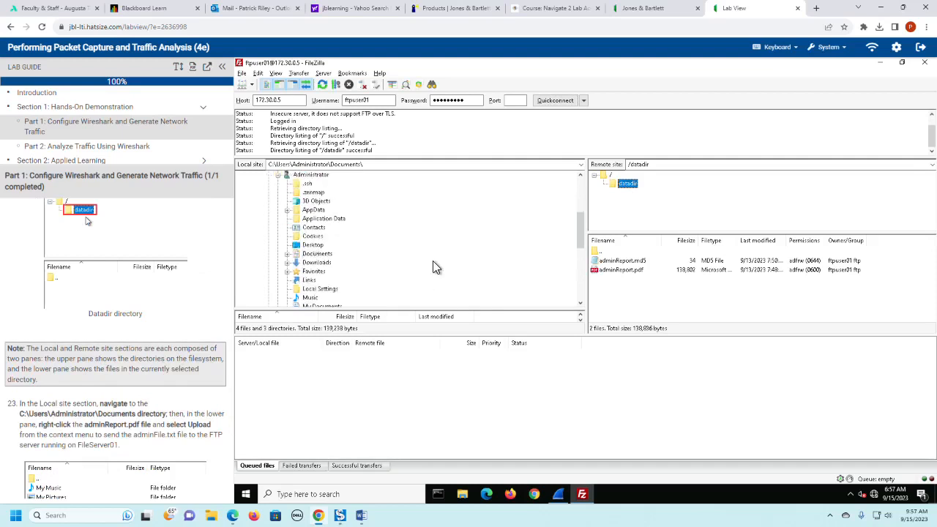
{"action": "left_click", "coordinate": [288, 255]}
{"action": "left_click", "coordinate": [319, 257]}
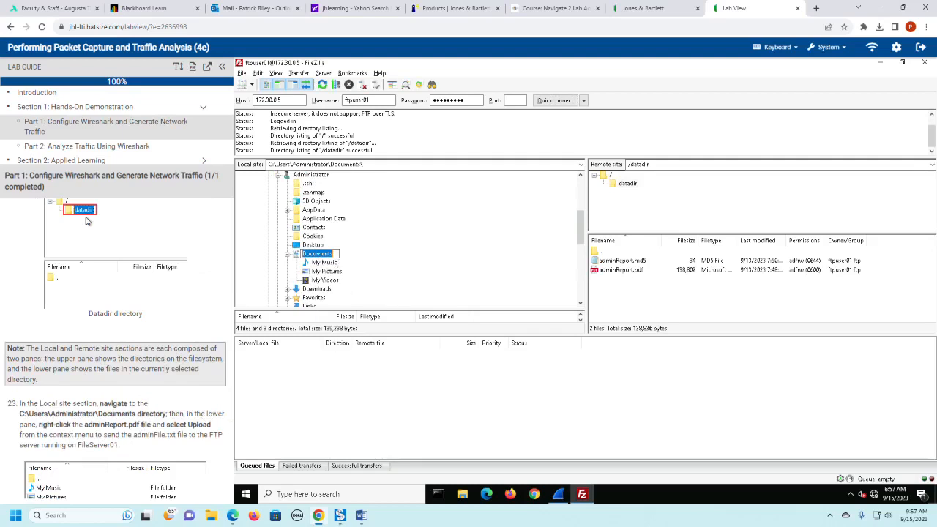
{"action": "left_click", "coordinate": [296, 256]}
{"action": "left_click", "coordinate": [296, 255]}
- Check the actions available for the remote adminReport.pdf against the upload instruction in the lab guide
{"action": "left_click", "coordinate": [623, 262]}
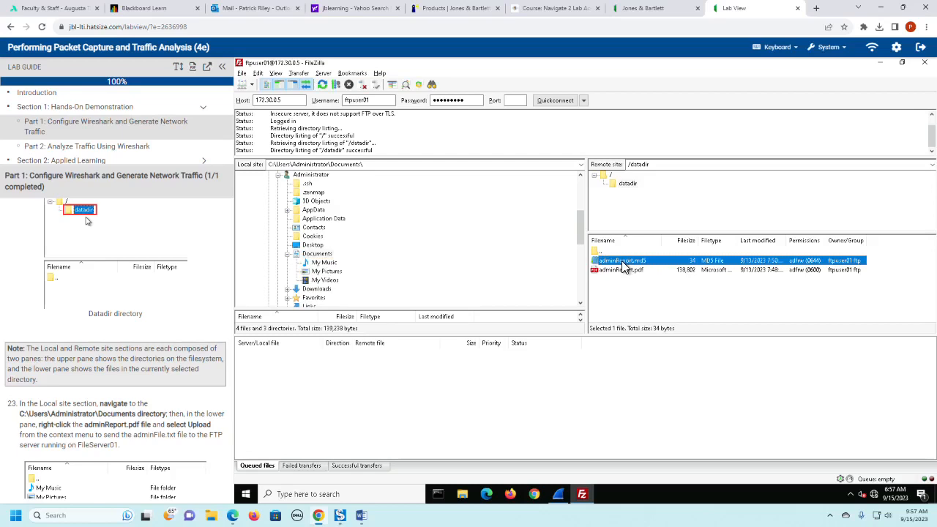
{"action": "left_click", "coordinate": [621, 271]}
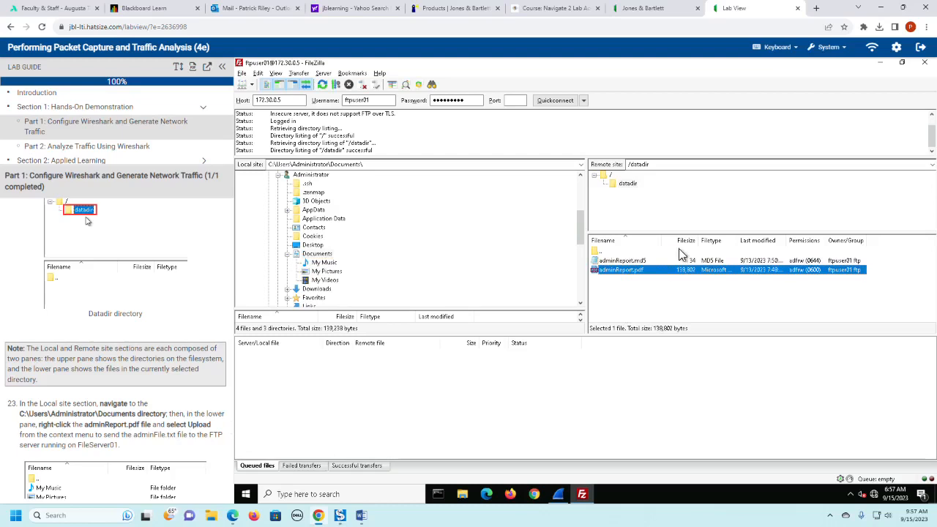
{"action": "scroll", "coordinate": [172, 395], "scroll_direction": "down", "scroll_amount": 2}
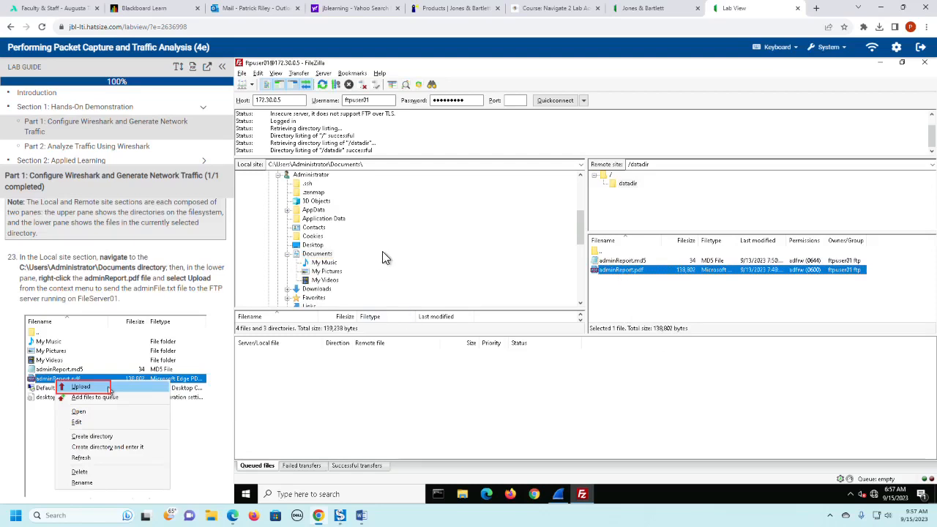
{"action": "scroll", "coordinate": [382, 254], "scroll_direction": "down", "scroll_amount": 1}
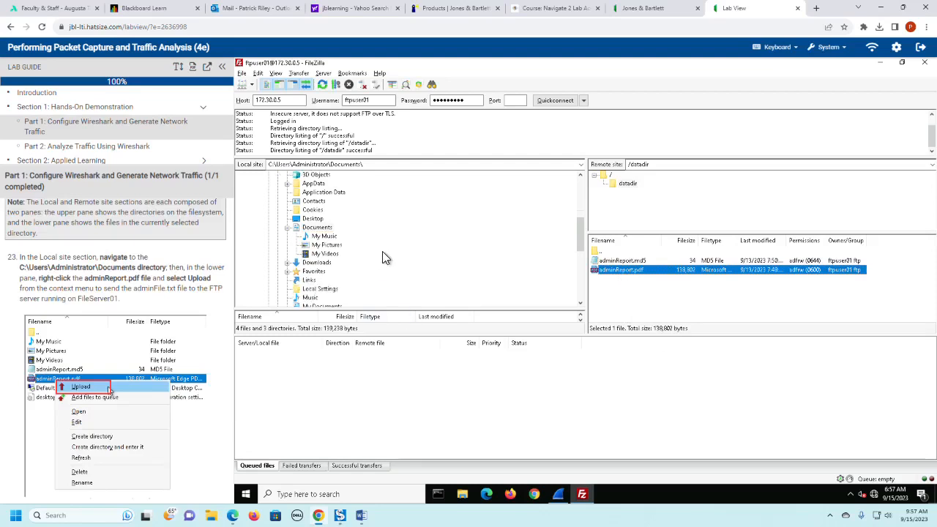
{"action": "right_click", "coordinate": [621, 269]}
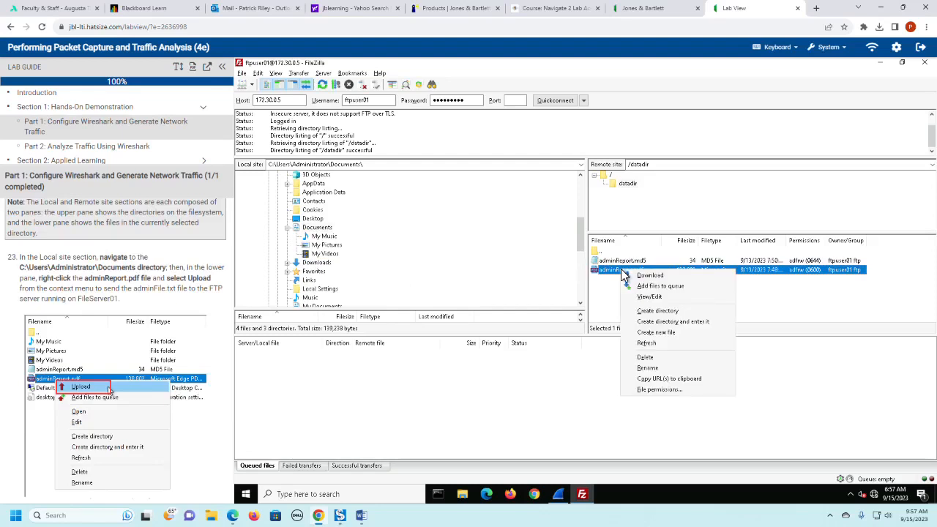
{"action": "left_click", "coordinate": [389, 259]}
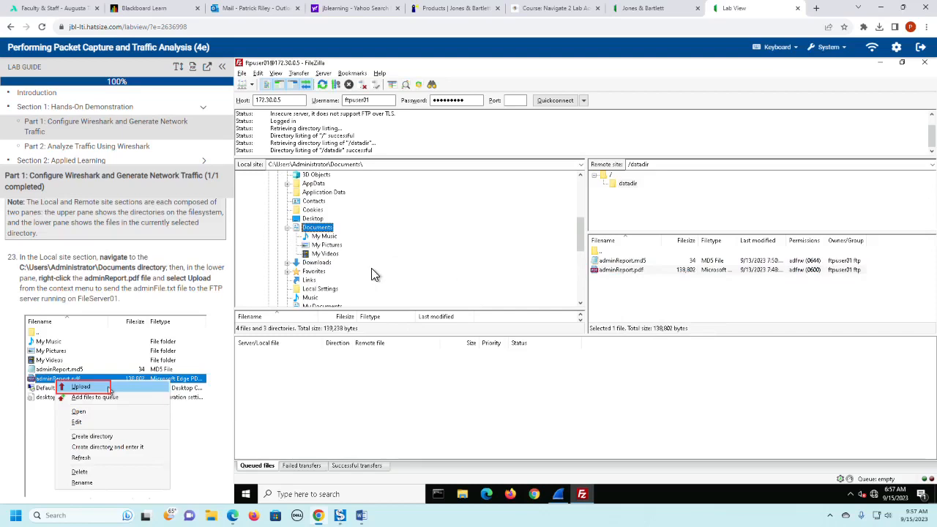
- Look through the local Administrator folders for the file to upload, checking My Documents and returning to Documents
{"action": "scroll", "coordinate": [372, 275], "scroll_direction": "down", "scroll_amount": 3}
{"action": "scroll", "coordinate": [372, 275], "scroll_direction": "up", "scroll_amount": 2}
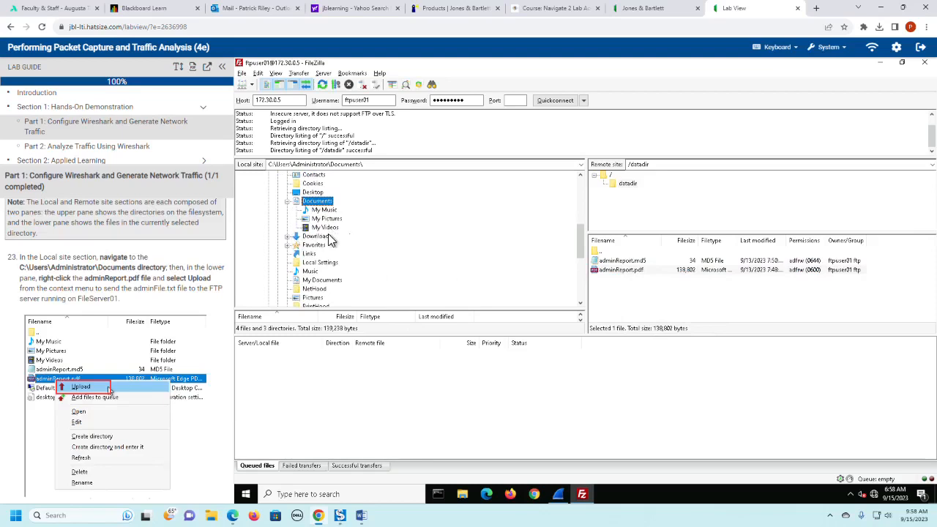
{"action": "scroll", "coordinate": [375, 249], "scroll_direction": "down", "scroll_amount": 1}
{"action": "left_click", "coordinate": [338, 254]}
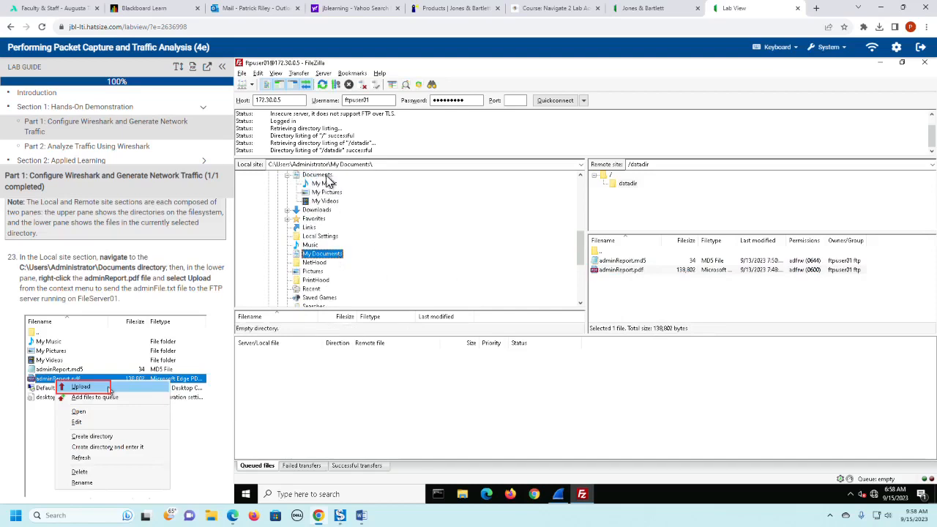
{"action": "left_click", "coordinate": [317, 176]}
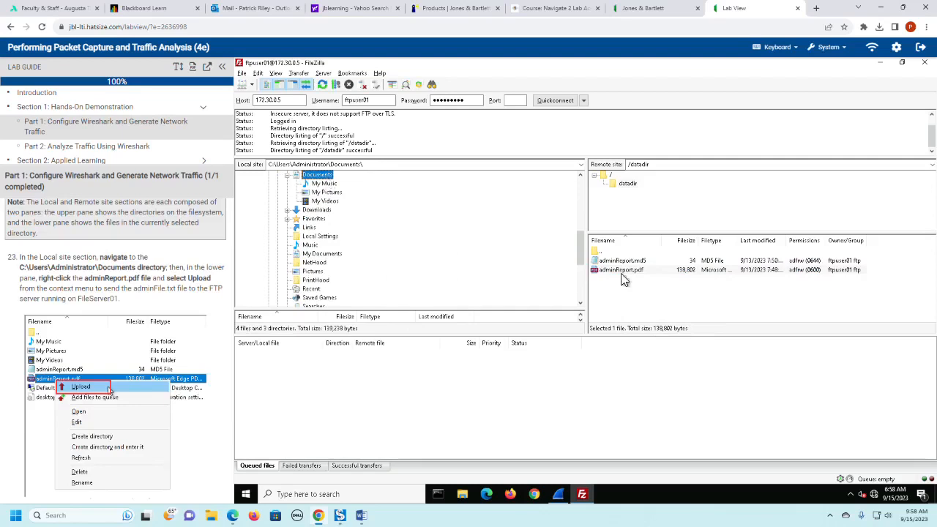
- Try to download adminReport.pdf from the remote datadir directory, and cancel at the overwrite choice
{"action": "left_click", "coordinate": [625, 184]}
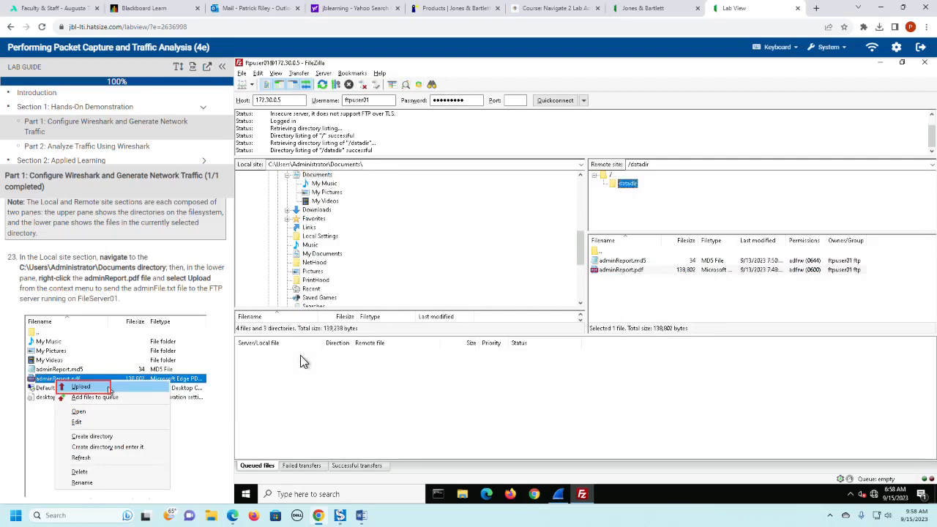
{"action": "scroll", "coordinate": [388, 235], "scroll_direction": "down", "scroll_amount": 3}
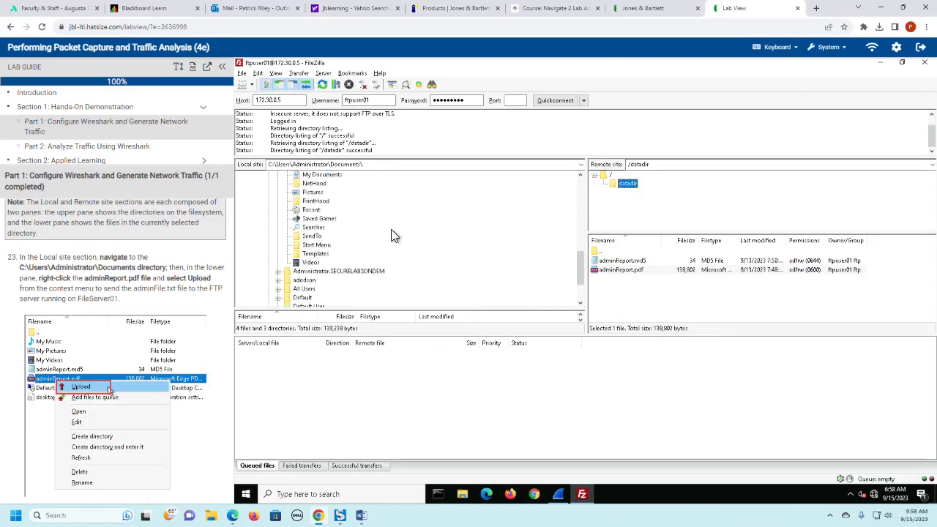
{"action": "right_click", "coordinate": [625, 271]}
{"action": "left_click", "coordinate": [648, 278]}
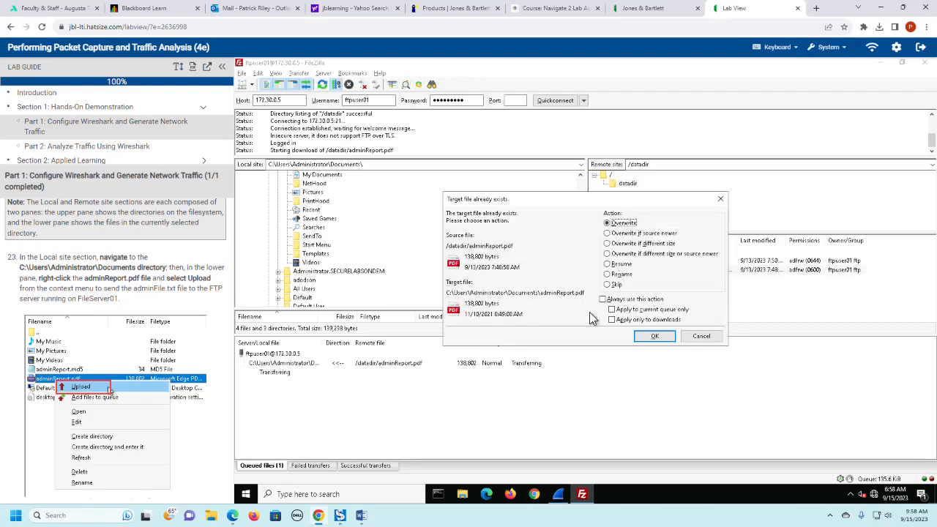
{"action": "left_click", "coordinate": [701, 337]}
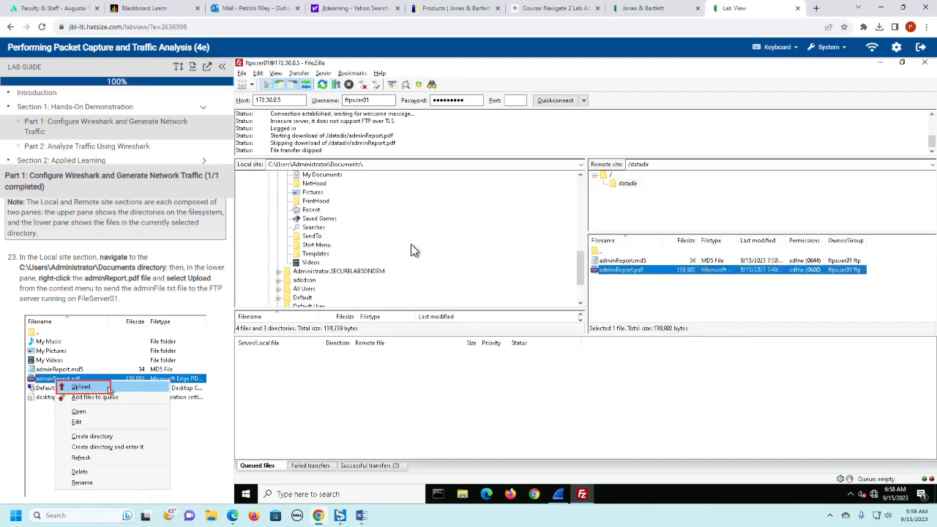
- Open the Documents folder under Administrator.SECURELABSONDEM in the local site, and return to the C: drive
{"action": "left_click", "coordinate": [302, 272]}
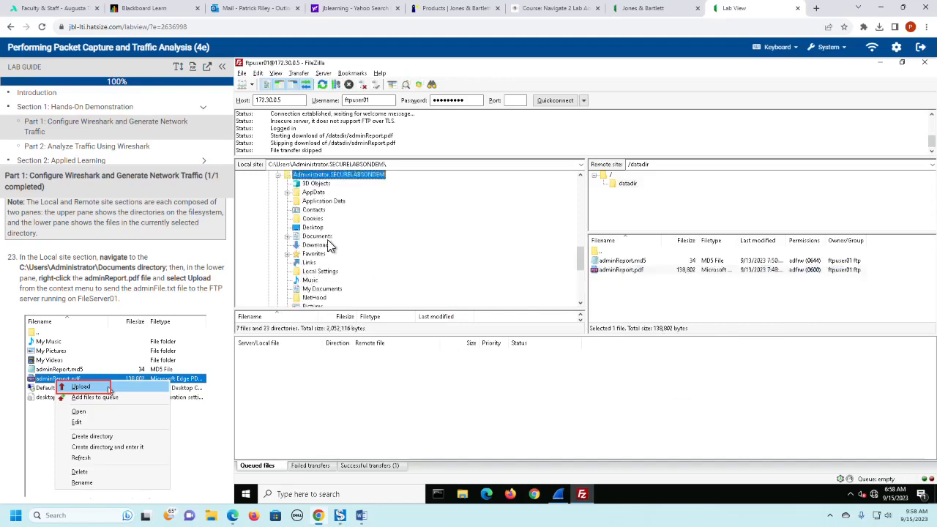
{"action": "left_click", "coordinate": [327, 238]}
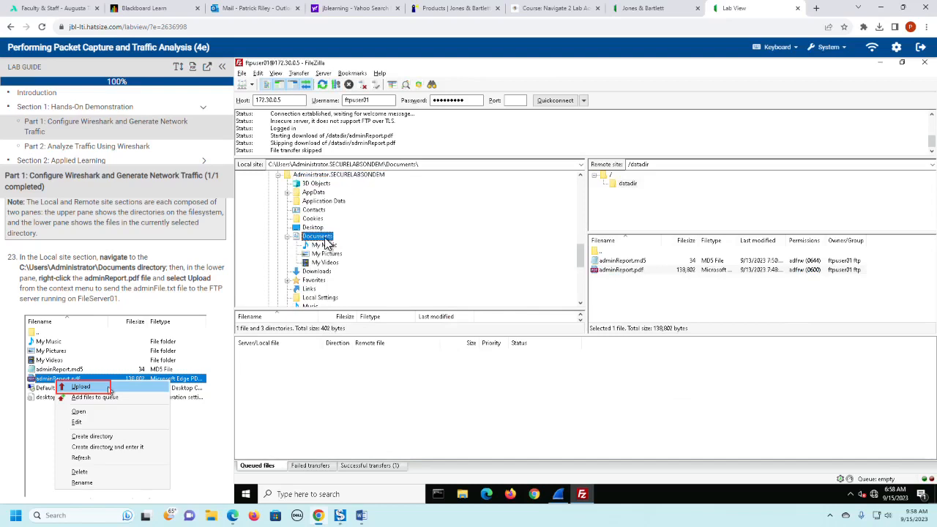
{"action": "scroll", "coordinate": [380, 259], "scroll_direction": "down", "scroll_amount": 5}
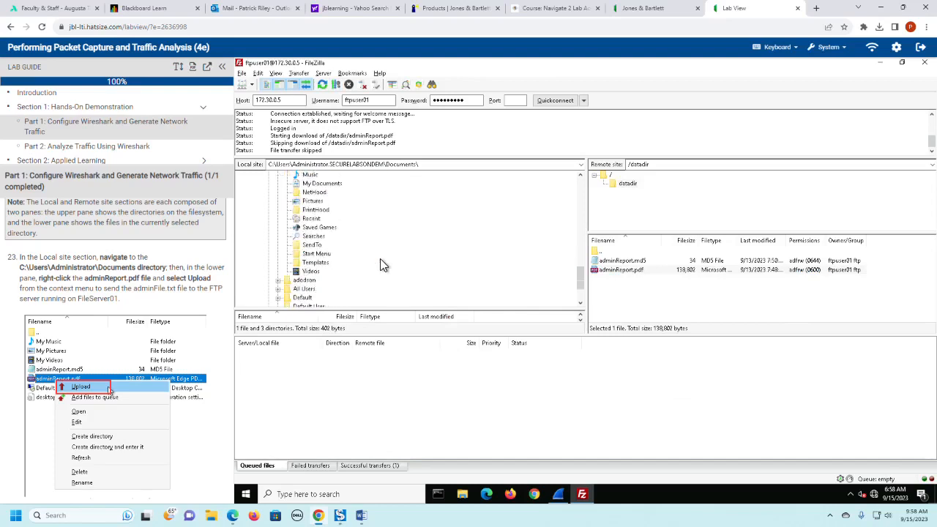
{"action": "scroll", "coordinate": [380, 258], "scroll_direction": "up", "scroll_amount": 8}
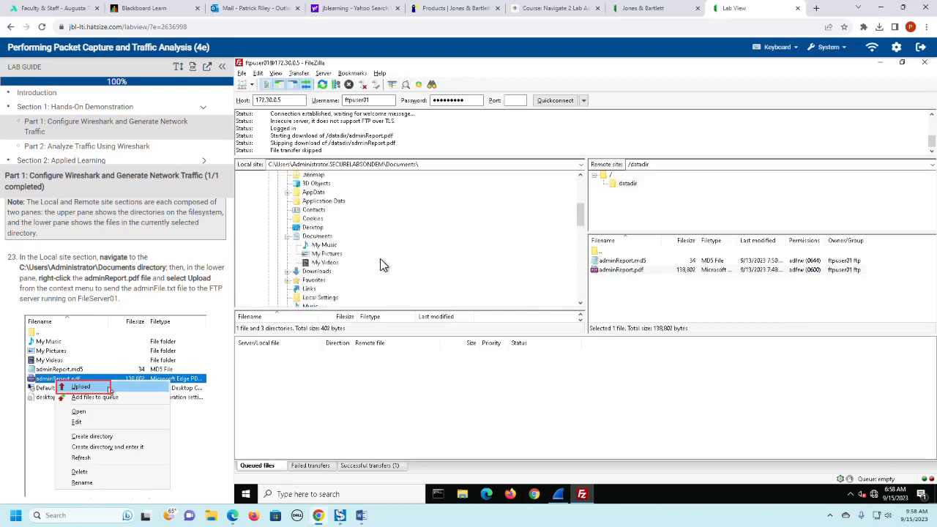
{"action": "scroll", "coordinate": [380, 258], "scroll_direction": "up", "scroll_amount": 2}
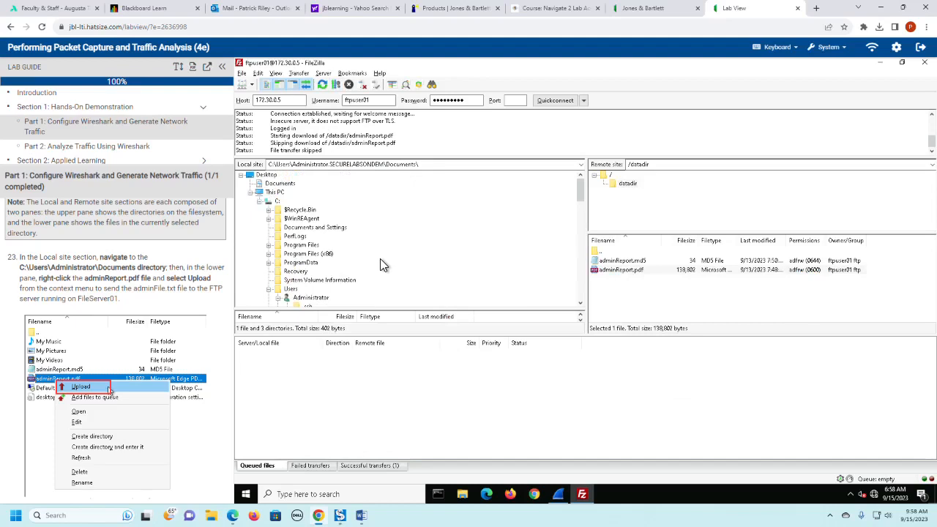
- Expand the C: drive in the local site and navigate to C:\Users\Administrator\Documents
{"action": "left_click", "coordinate": [261, 203]}
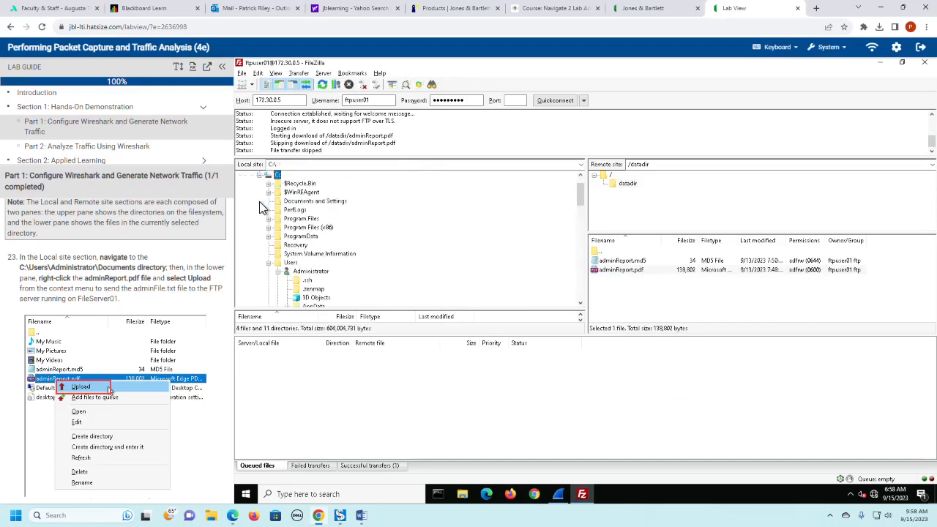
{"action": "left_click", "coordinate": [315, 274]}
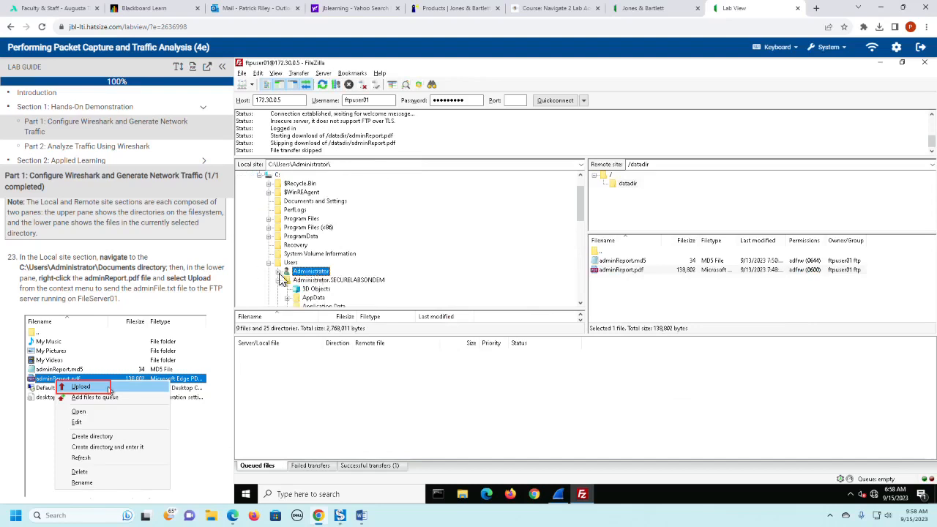
{"action": "left_click", "coordinate": [280, 272]}
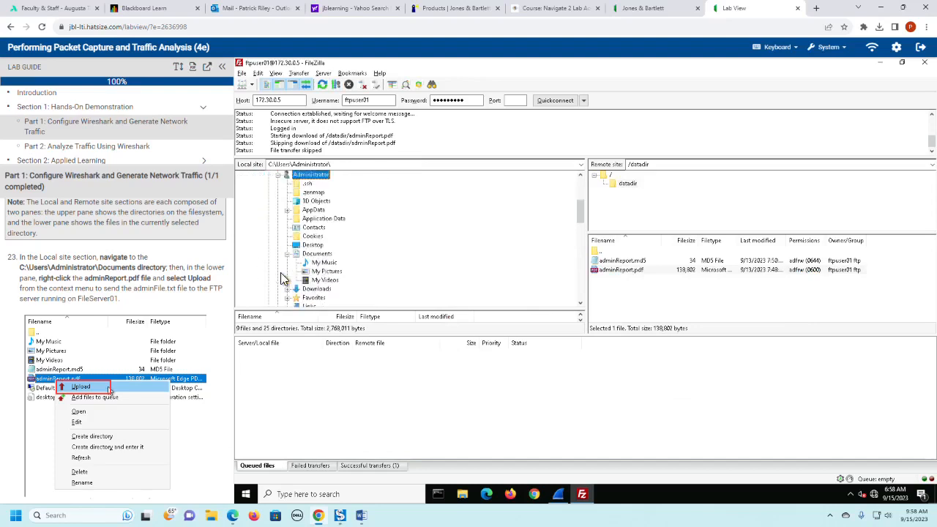
{"action": "left_click", "coordinate": [317, 256]}
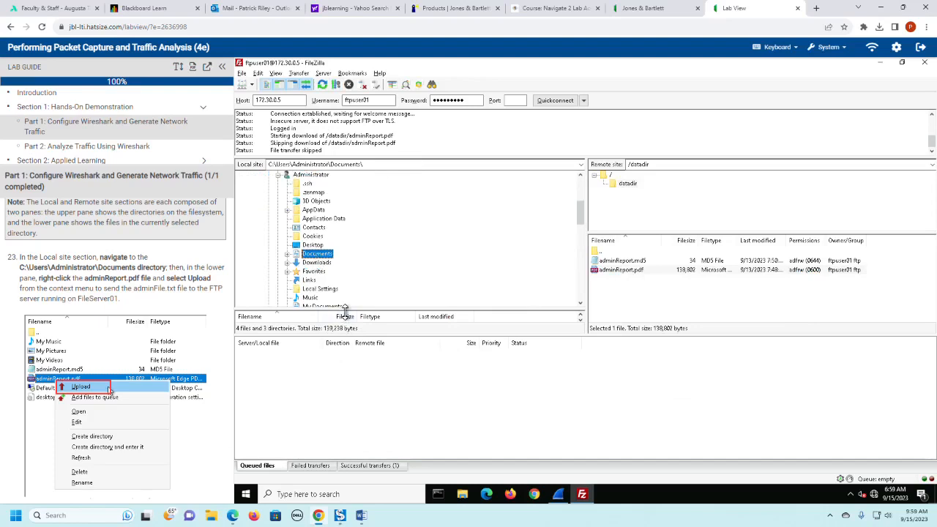
- Upload adminReport.pdf from the local Documents folder to the remote datadir directory, overwriting the existing file
{"action": "left_click_drag", "start_coordinate": [344, 311], "coordinate": [353, 246]}
{"action": "left_click", "coordinate": [274, 303]}
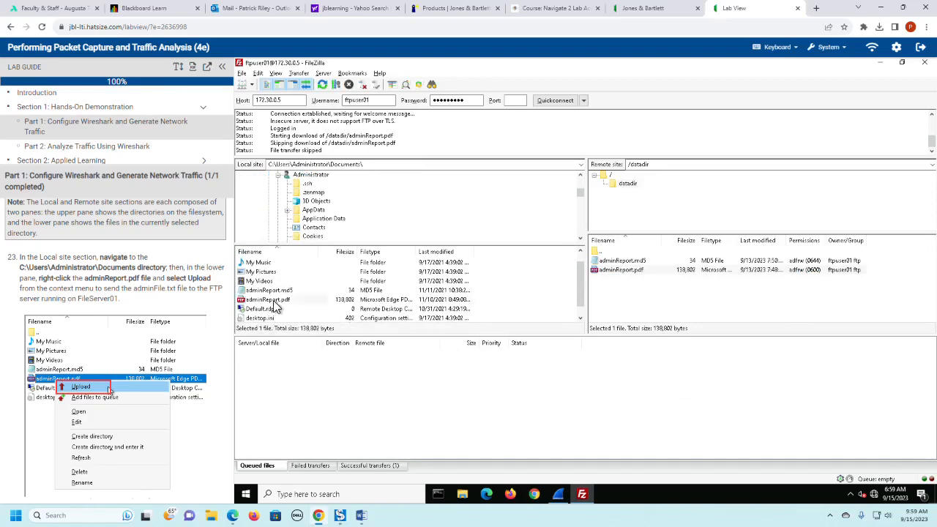
{"action": "left_click", "coordinate": [274, 302]}
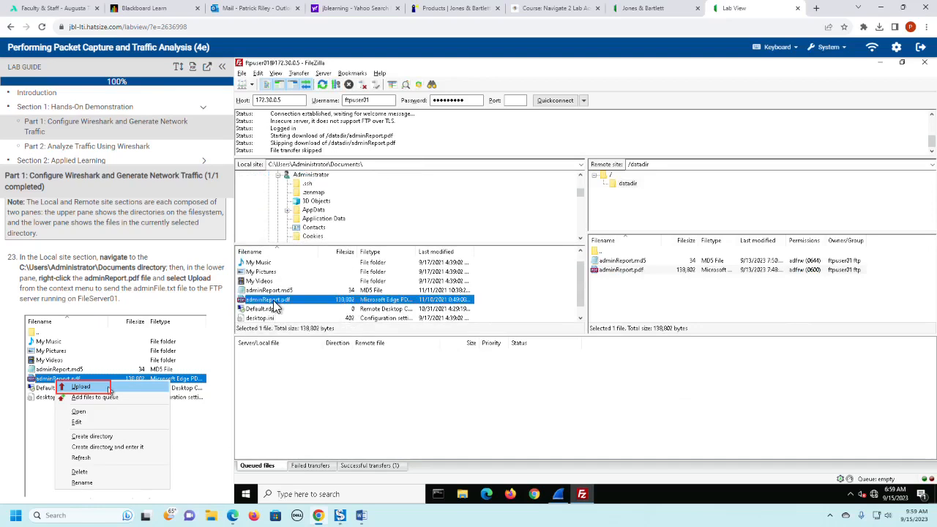
{"action": "right_click", "coordinate": [275, 302]}
{"action": "left_click", "coordinate": [317, 305]}
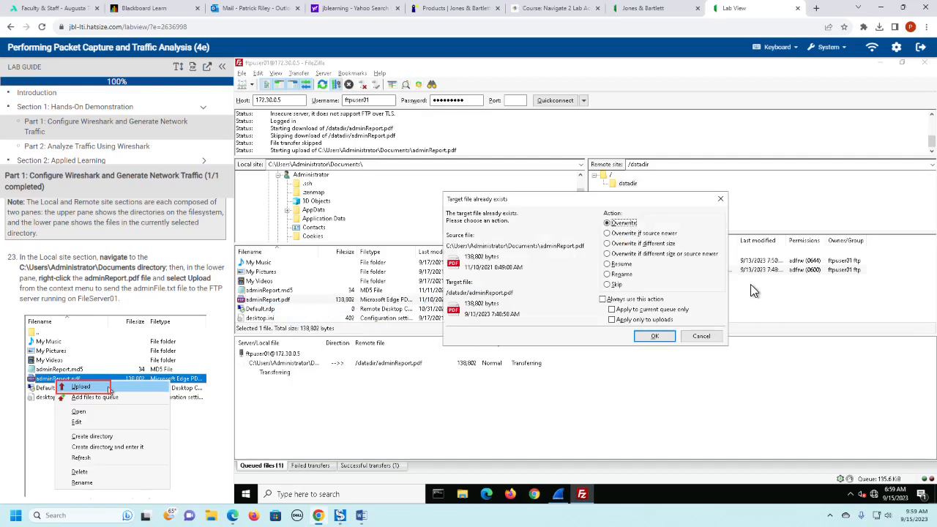
{"action": "left_click", "coordinate": [651, 337]}
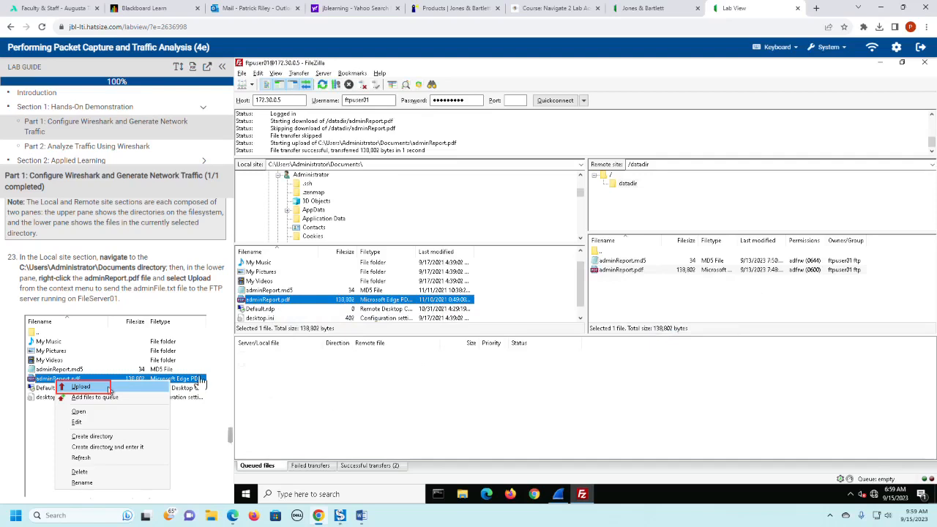
- Follow the lab guide's SFTP instructions and request a connection to 172.30.0.5 on port 22 as ftpuser01
{"action": "scroll", "coordinate": [158, 352], "scroll_direction": "down", "scroll_amount": 1}
{"action": "scroll", "coordinate": [159, 351], "scroll_direction": "down", "scroll_amount": 1}
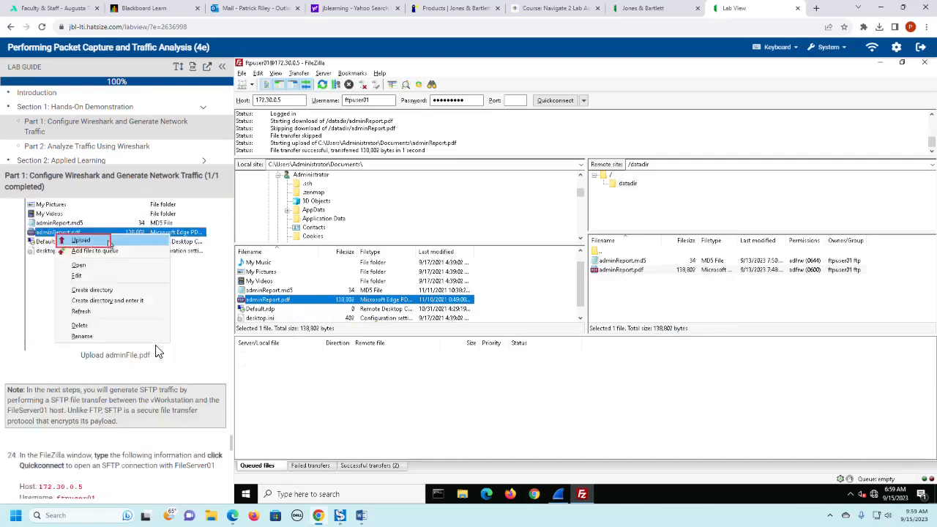
{"action": "scroll", "coordinate": [155, 345], "scroll_direction": "down", "scroll_amount": 3}
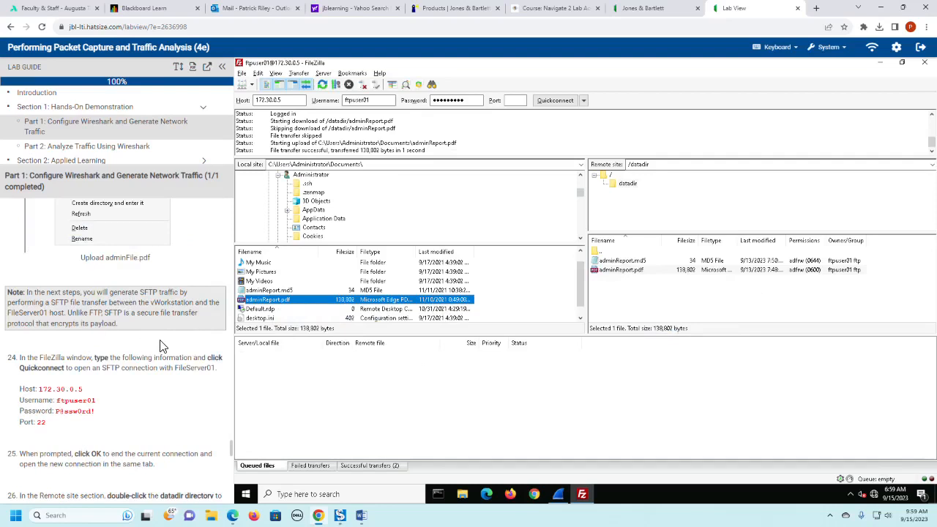
{"action": "scroll", "coordinate": [163, 346], "scroll_direction": "up", "scroll_amount": 1}
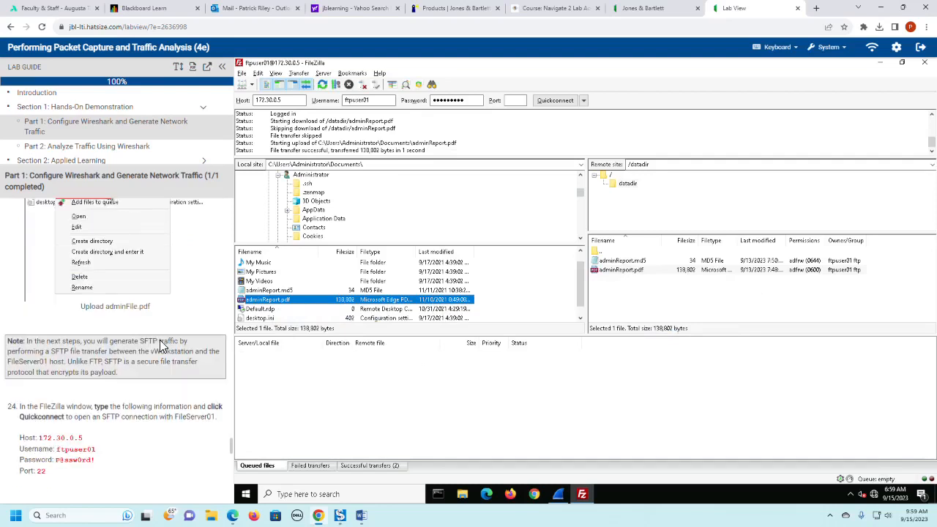
{"action": "scroll", "coordinate": [160, 340], "scroll_direction": "down", "scroll_amount": 2}
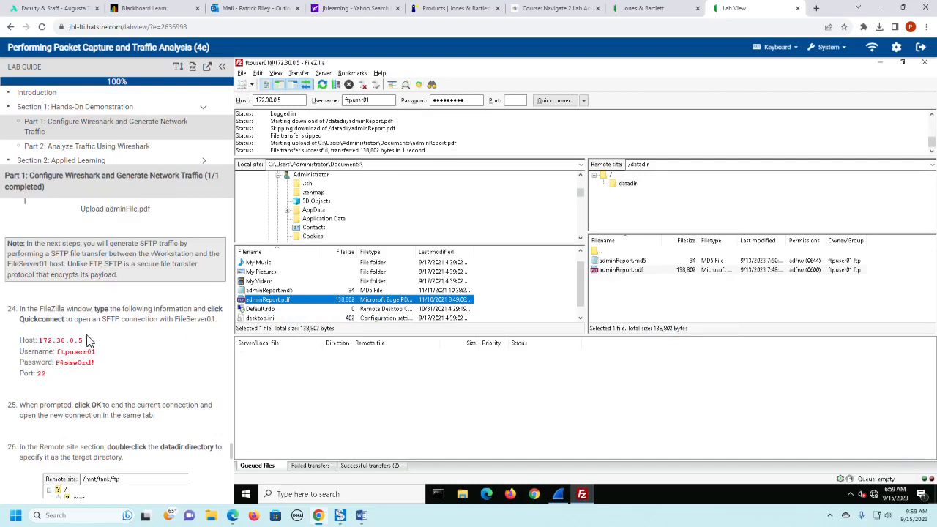
{"action": "scroll", "coordinate": [168, 356], "scroll_direction": "down", "scroll_amount": 1}
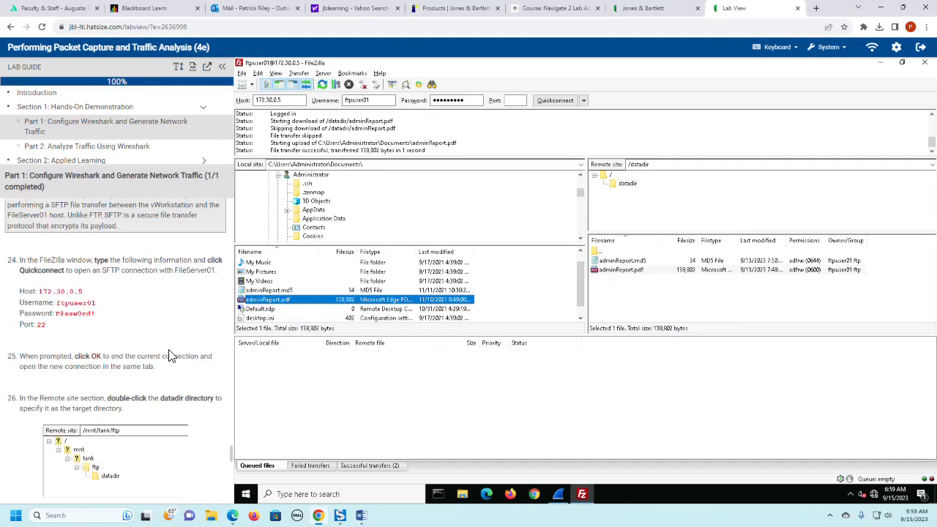
{"action": "double_click", "coordinate": [296, 100]}
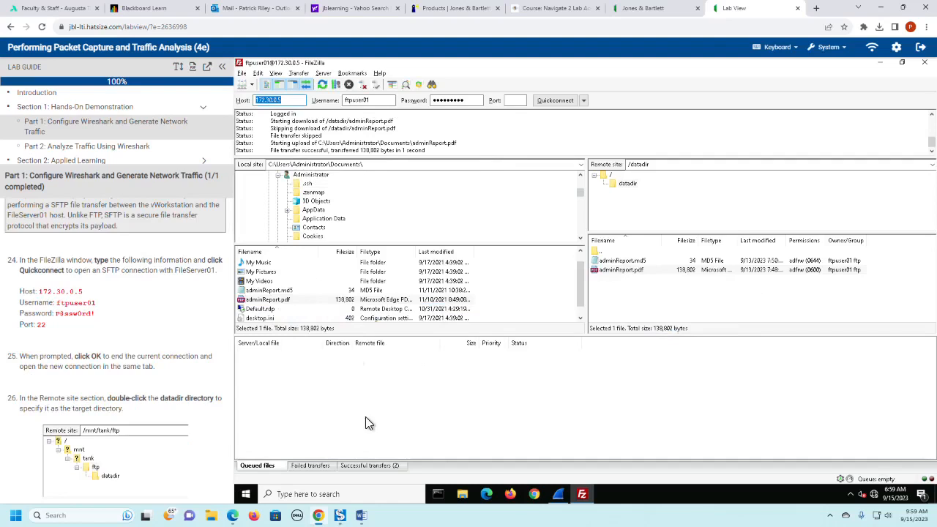
{"action": "left_click", "coordinate": [292, 103]}
{"action": "left_click", "coordinate": [516, 100]}
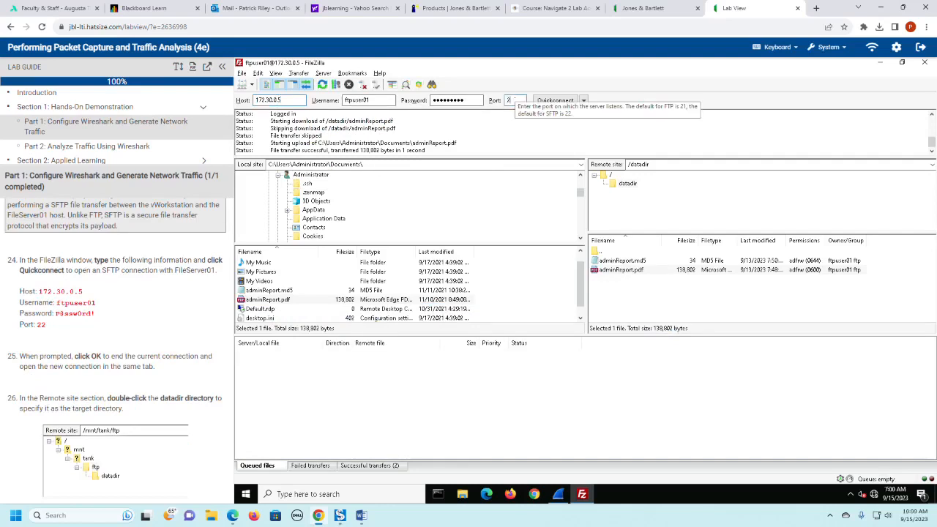
{"action": "left_click", "coordinate": [555, 100]}
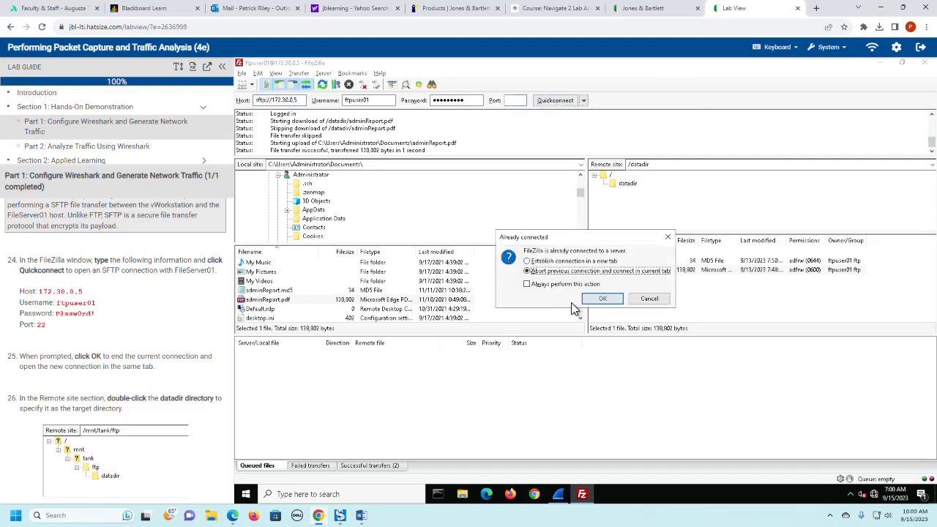
- Establish the SFTP connection in a new tab after reviewing the lab guide's upload and SFTP steps
{"action": "scroll", "coordinate": [141, 389], "scroll_direction": "down", "scroll_amount": 4}
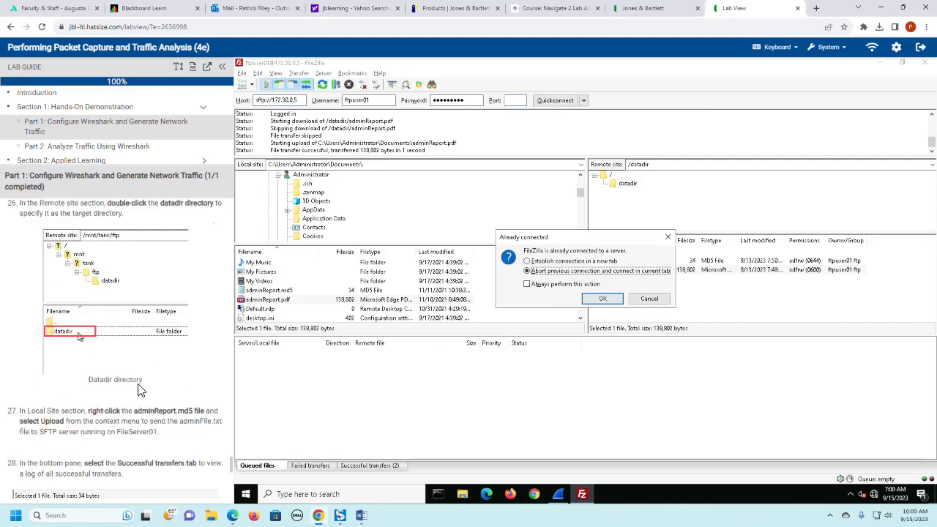
{"action": "scroll", "coordinate": [141, 390], "scroll_direction": "up", "scroll_amount": 12}
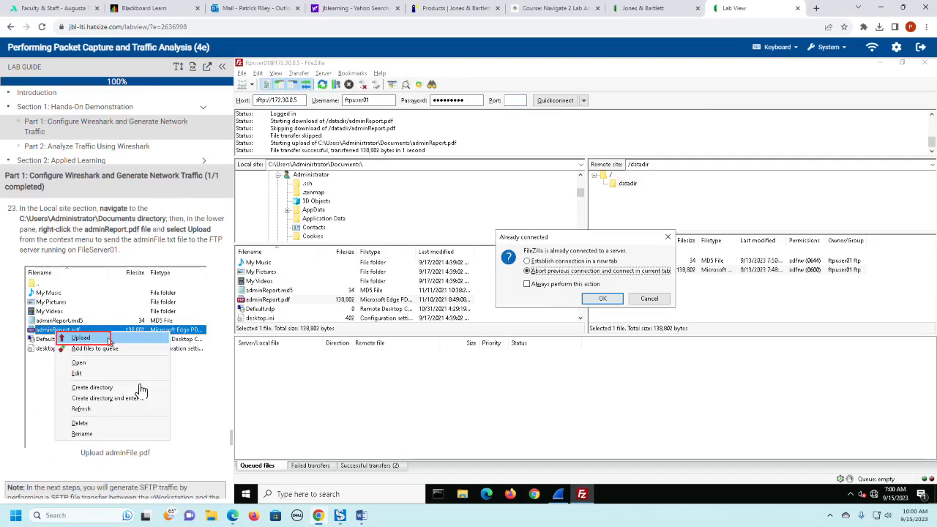
{"action": "scroll", "coordinate": [142, 390], "scroll_direction": "down", "scroll_amount": 2}
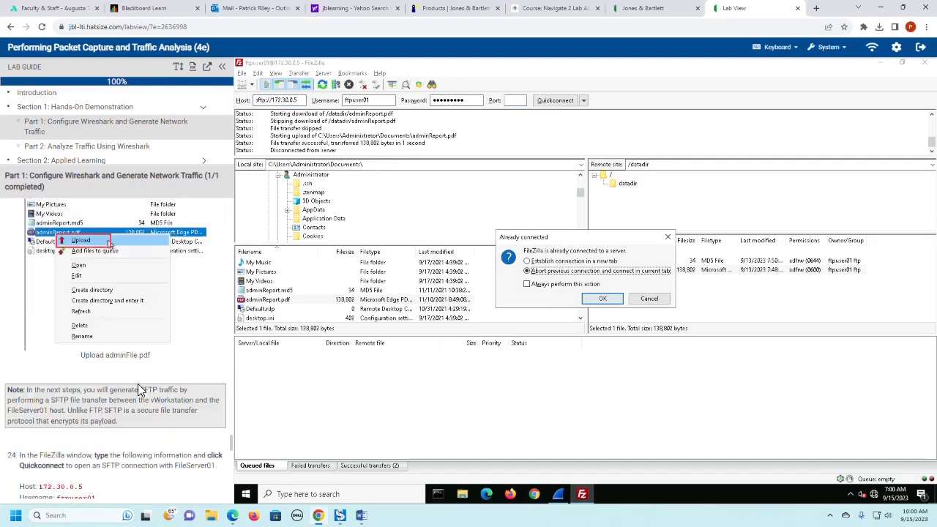
{"action": "scroll", "coordinate": [137, 384], "scroll_direction": "up", "scroll_amount": 3}
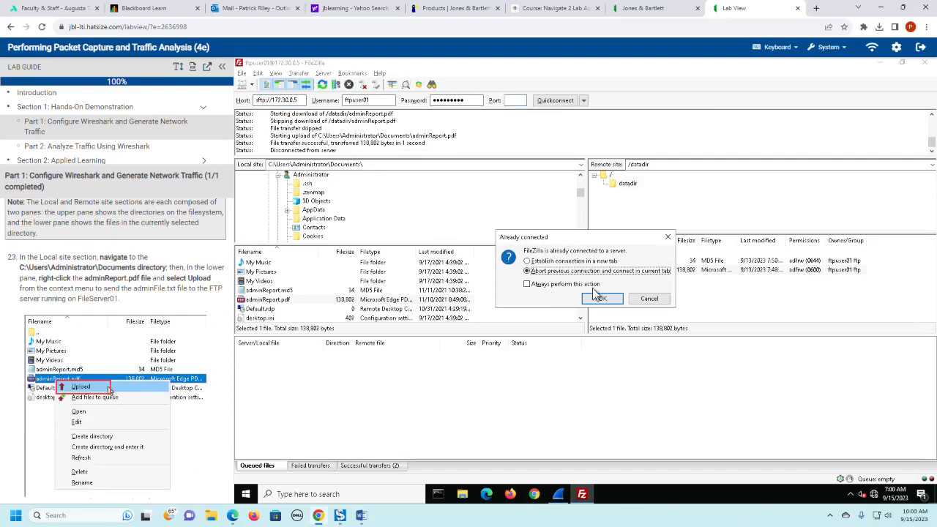
{"action": "left_click", "coordinate": [560, 263]}
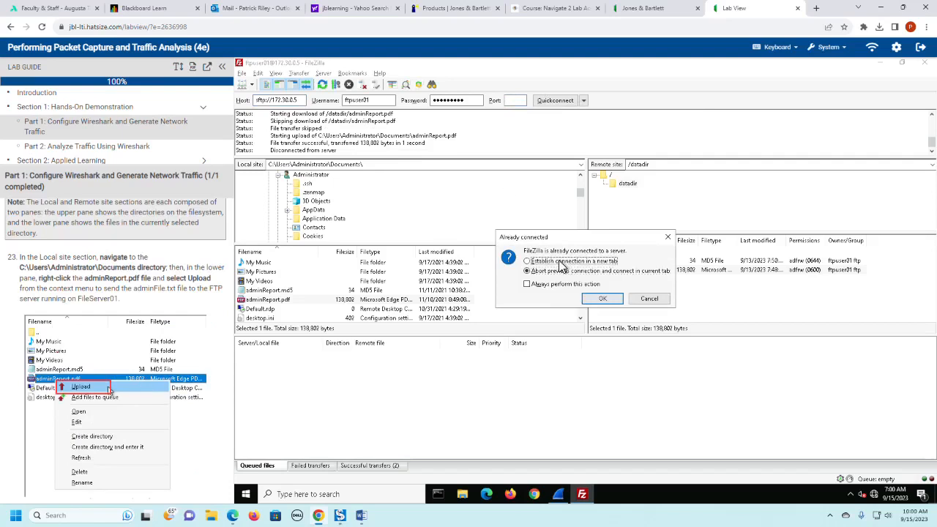
{"action": "left_click", "coordinate": [602, 300]}
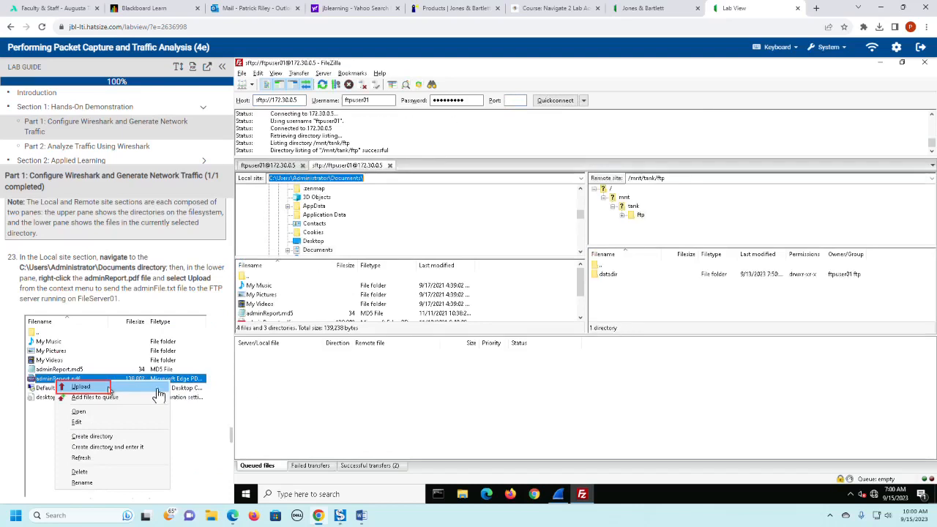
- Close FileZilla with its open connections and relaunch it from the lab desktop
{"action": "scroll", "coordinate": [156, 392], "scroll_direction": "down", "scroll_amount": 2}
{"action": "scroll", "coordinate": [156, 394], "scroll_direction": "down", "scroll_amount": 1}
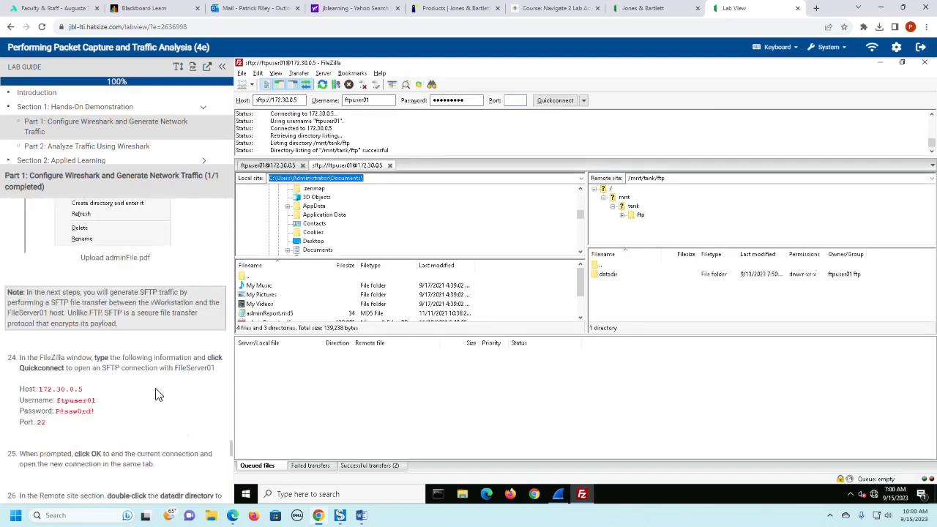
{"action": "scroll", "coordinate": [156, 395], "scroll_direction": "down", "scroll_amount": 1}
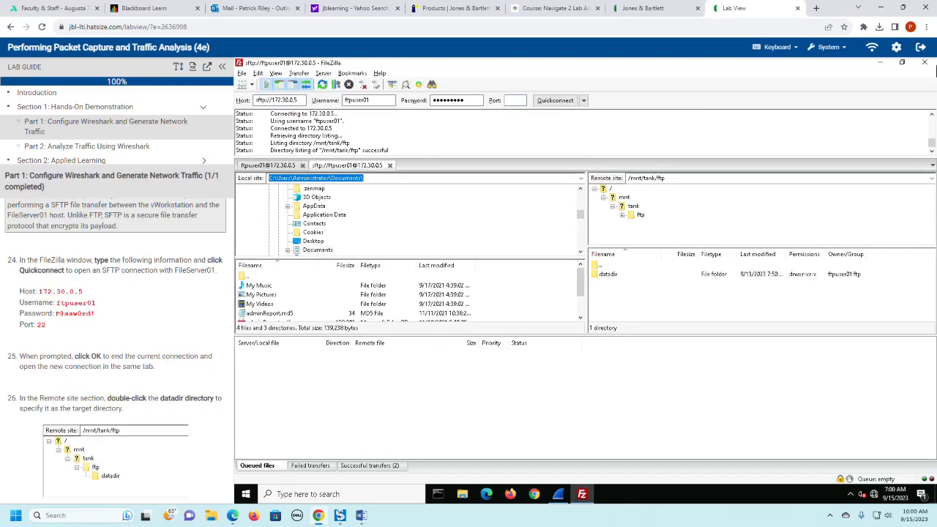
{"action": "left_click", "coordinate": [925, 62]}
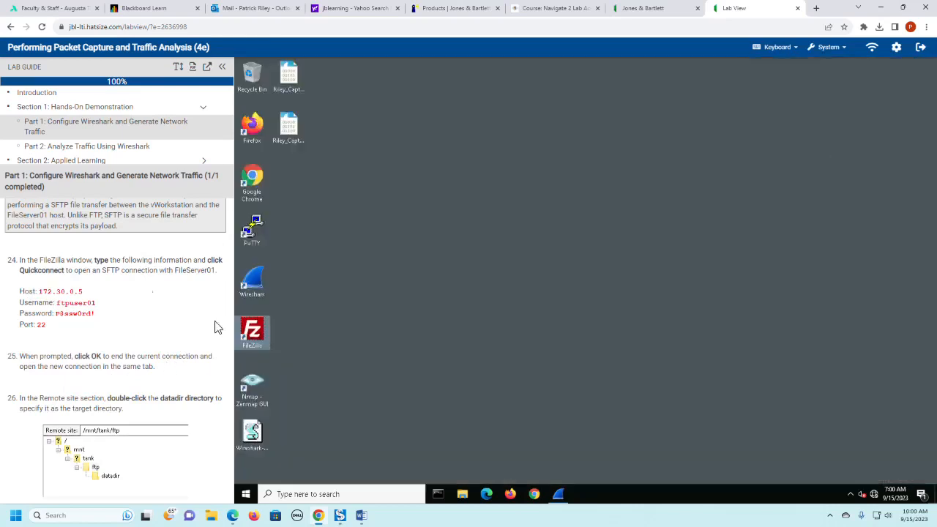
{"action": "double_click", "coordinate": [252, 331]}
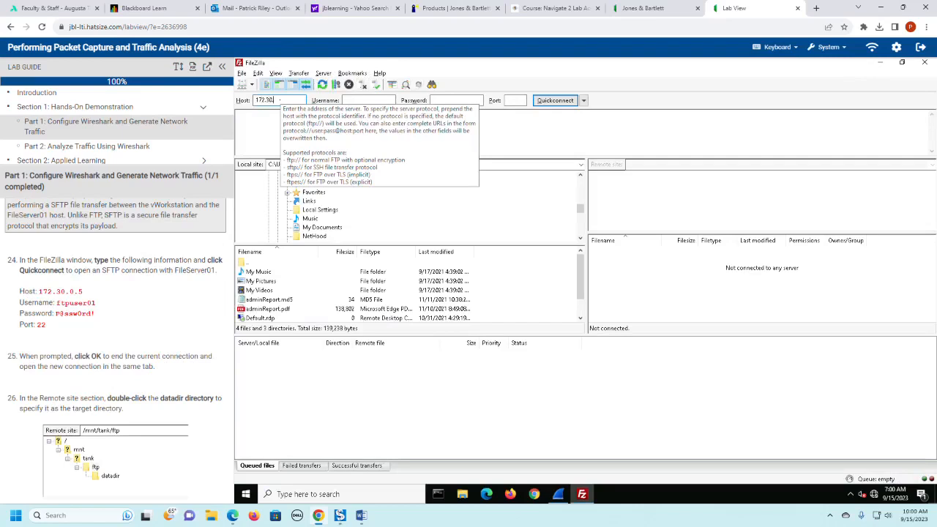
- Connect to host 172.30.0.5 over SFTP with username ftpuser01, the account password and port 22
{"action": "type", "text": "0.5"}
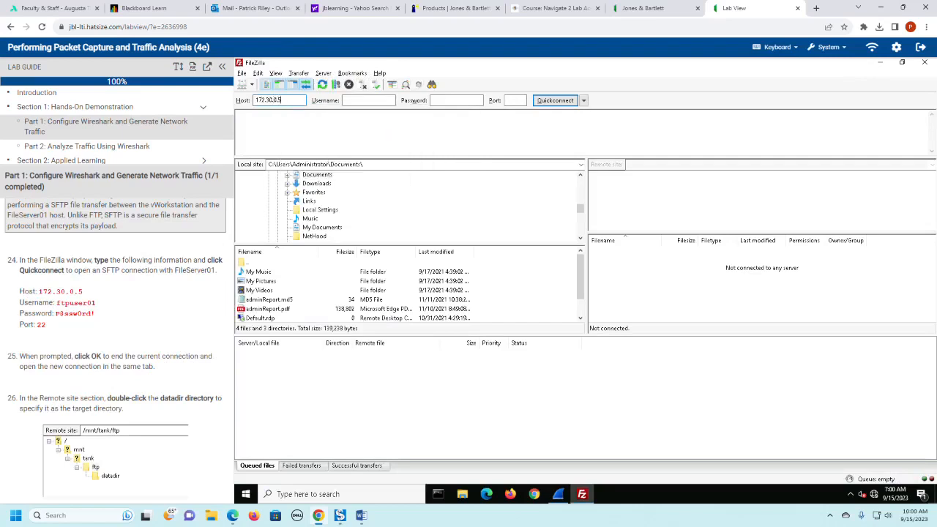
{"action": "key", "text": "Tab"}
{"action": "type", "text": "ftpu"}
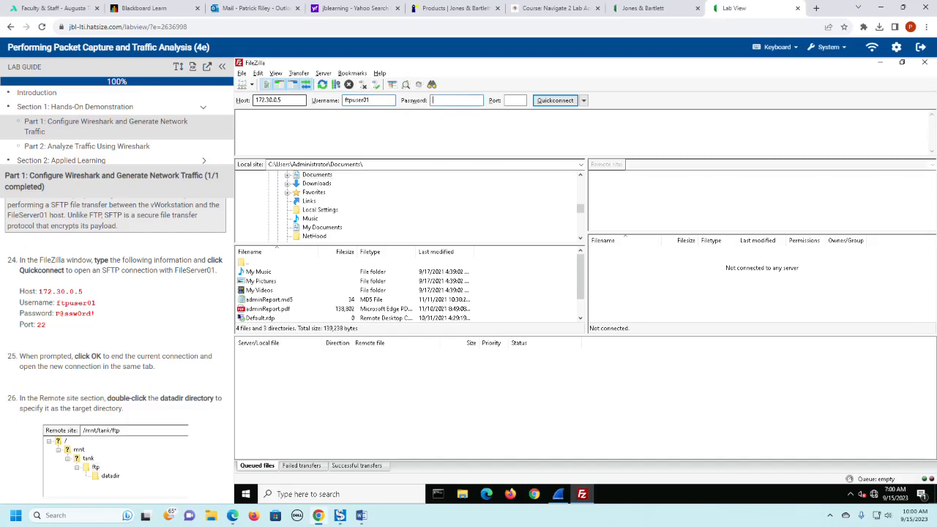
{"action": "type", "text": "P@ssw0rd"}
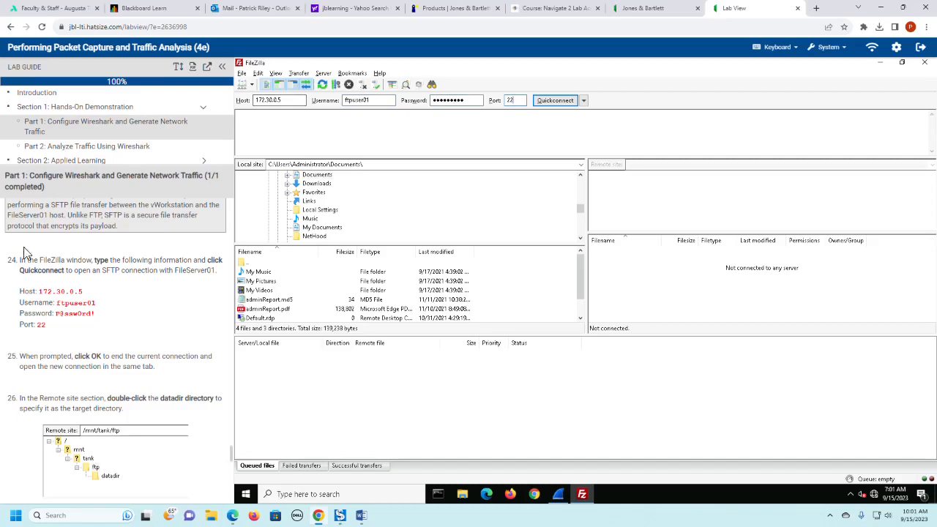
{"action": "left_click", "coordinate": [561, 103]}
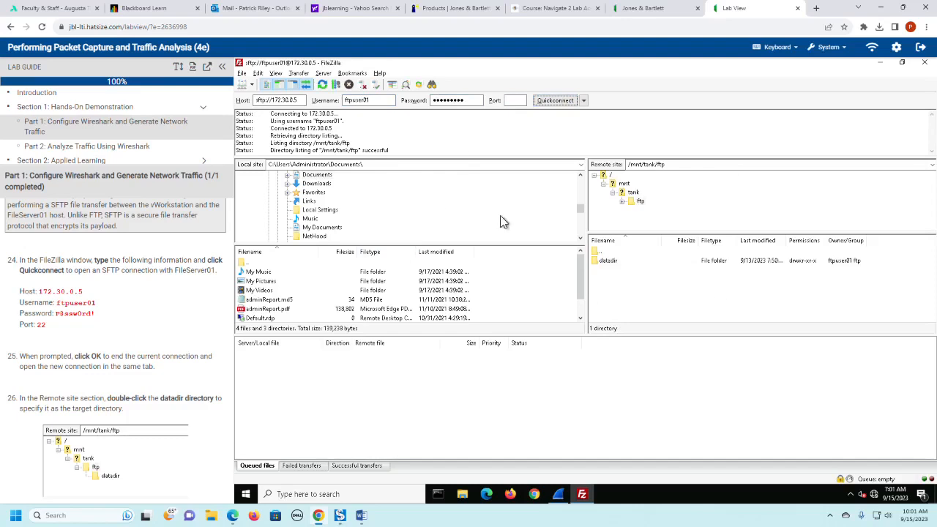
- Open the datadir directory under /mnt/tank/ftp on the remote site
{"action": "scroll", "coordinate": [103, 371], "scroll_direction": "down", "scroll_amount": 1}
{"action": "scroll", "coordinate": [103, 371], "scroll_direction": "down", "scroll_amount": 1}
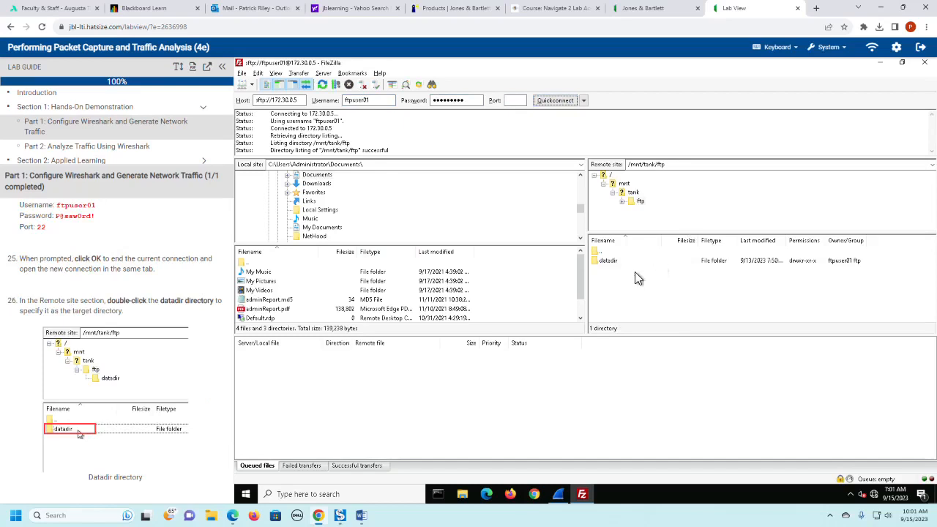
{"action": "double_click", "coordinate": [609, 261]}
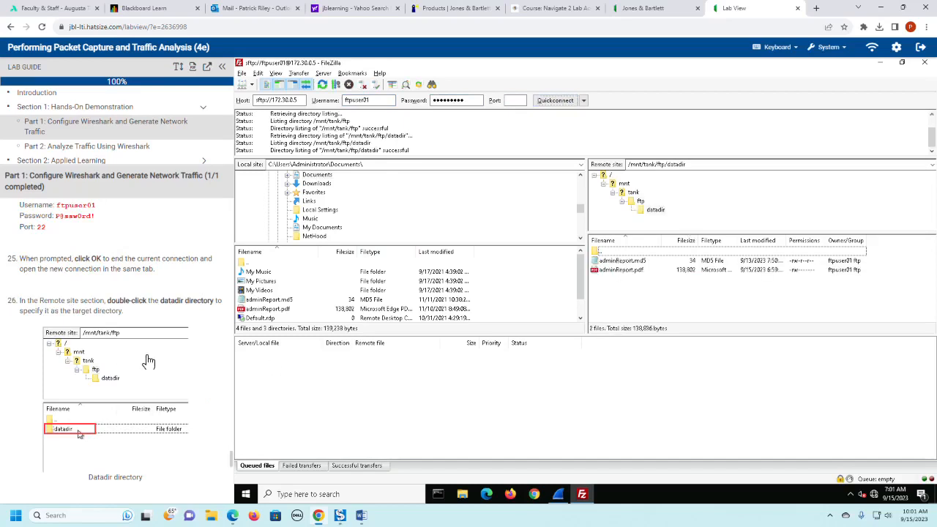
- Upload adminReport.md5 from the local Documents folder to the remote datadir directory, overwriting the existing file
{"action": "scroll", "coordinate": [148, 361], "scroll_direction": "down", "scroll_amount": 1}
{"action": "scroll", "coordinate": [149, 361], "scroll_direction": "down", "scroll_amount": 2}
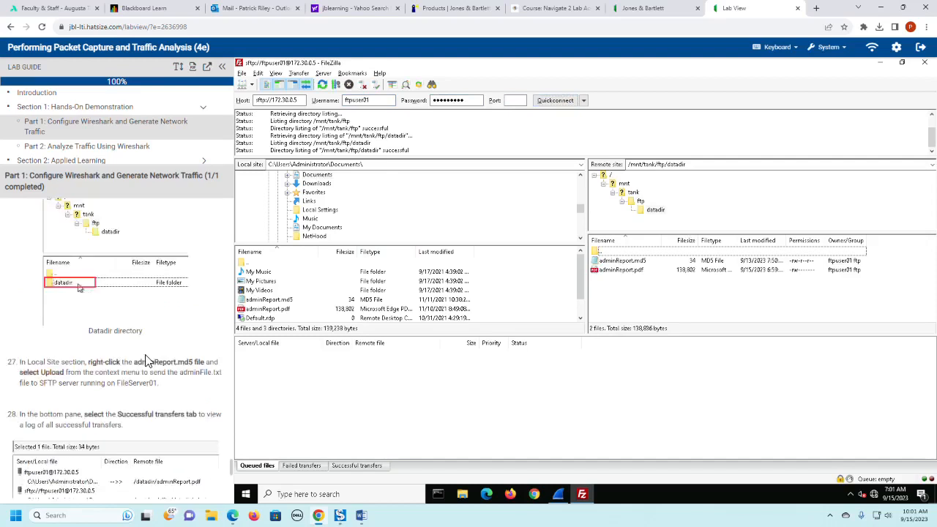
{"action": "scroll", "coordinate": [147, 361], "scroll_direction": "down", "scroll_amount": 1}
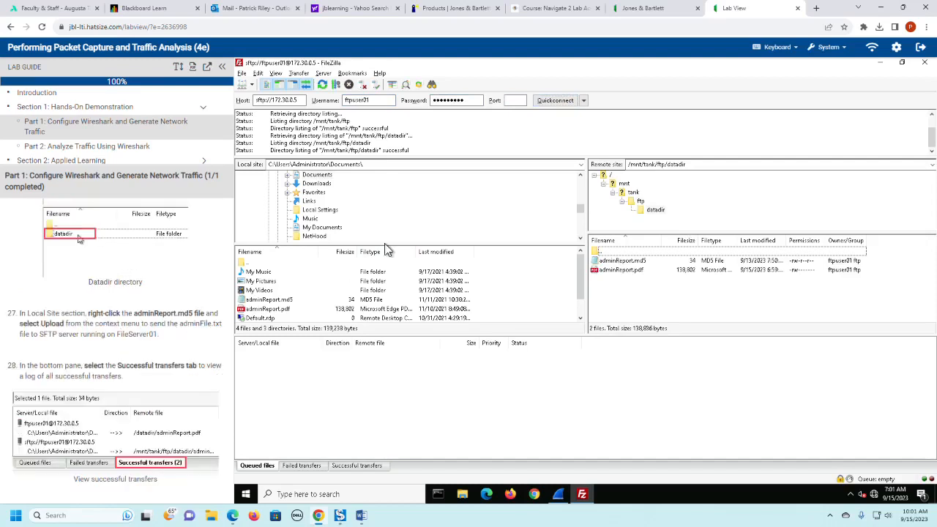
{"action": "left_click", "coordinate": [280, 301]}
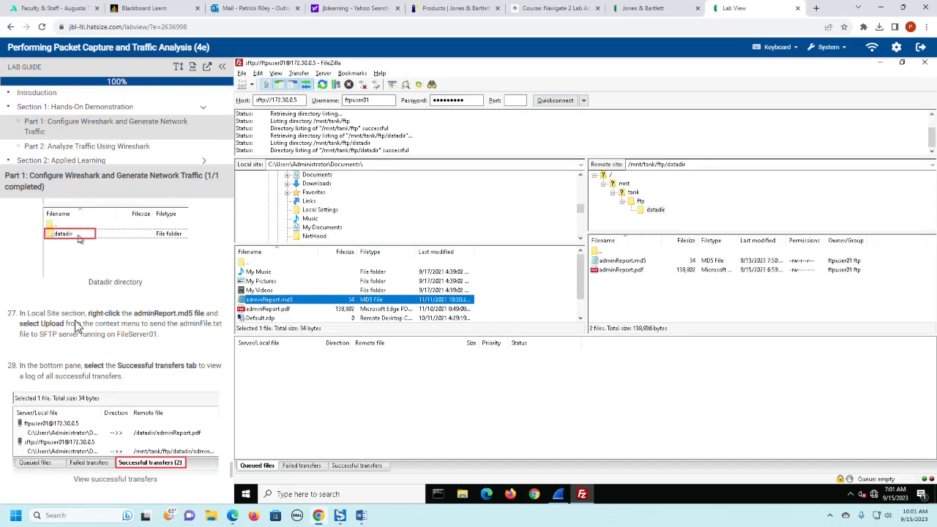
{"action": "right_click", "coordinate": [290, 306]}
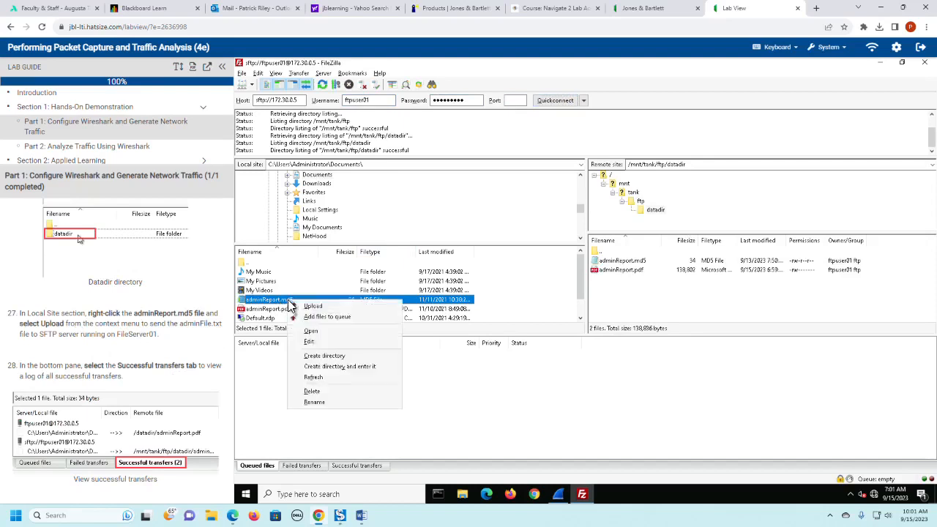
{"action": "left_click", "coordinate": [307, 308]}
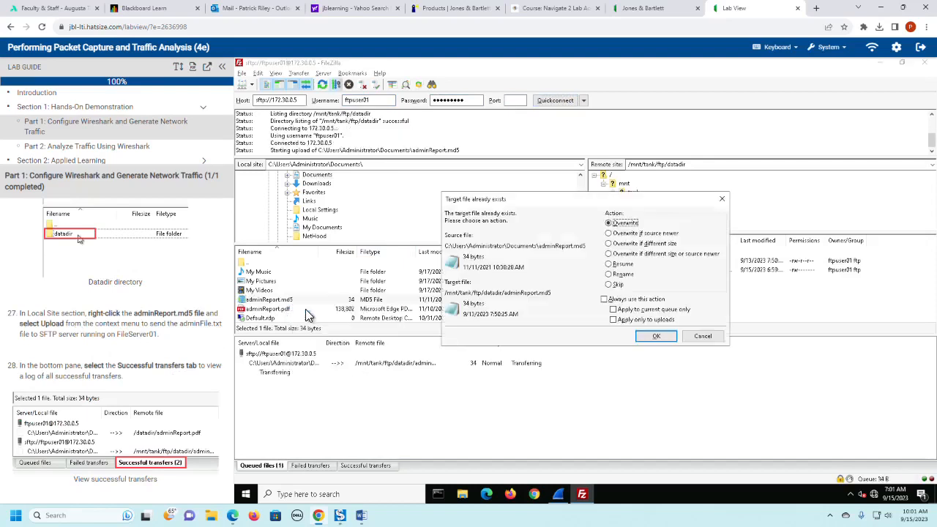
{"action": "left_click", "coordinate": [647, 338]}
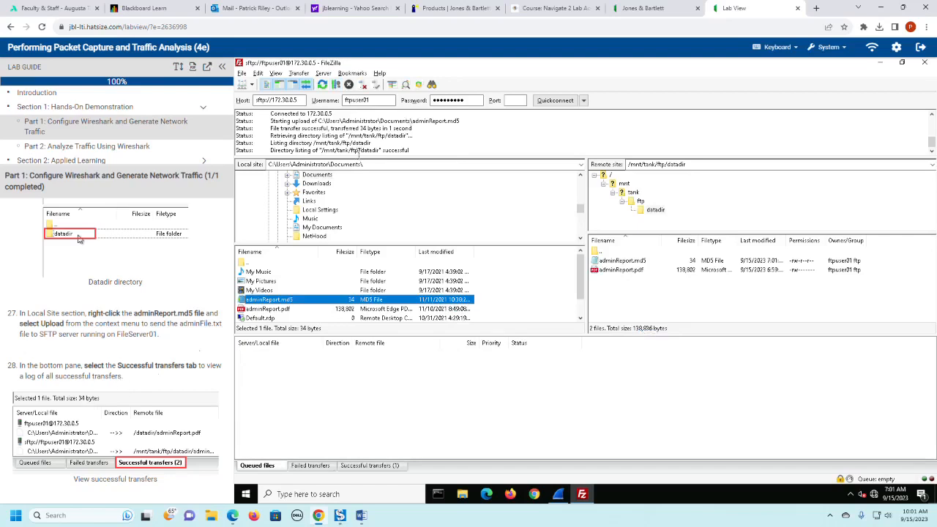
{"action": "scroll", "coordinate": [153, 386], "scroll_direction": "down", "scroll_amount": 1}
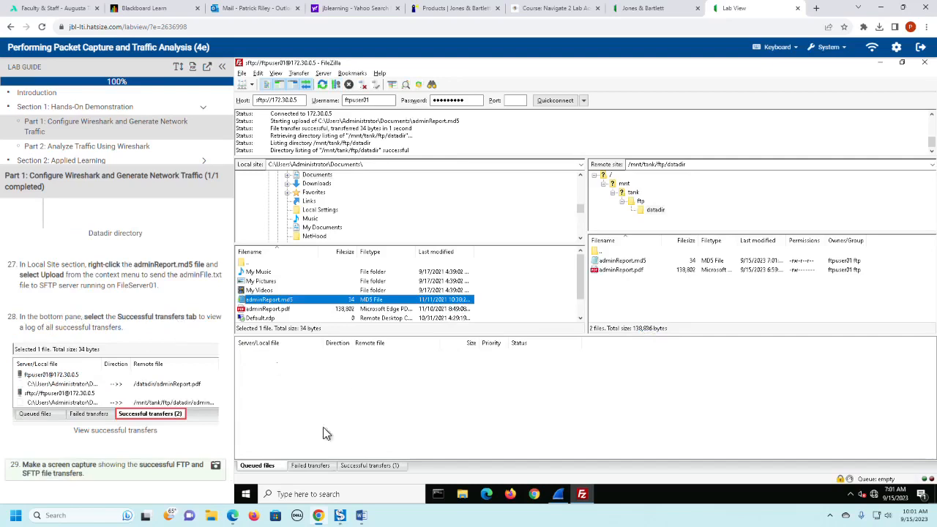
- Display the log of successful file transfers in FileZilla and check the lab guide's remaining FileZilla instructions
{"action": "left_click", "coordinate": [318, 468]}
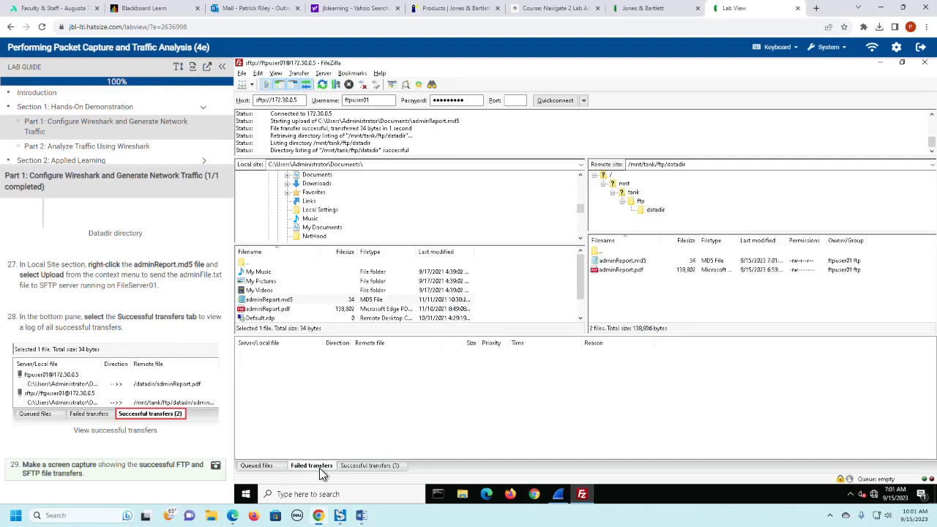
{"action": "left_click", "coordinate": [374, 467]}
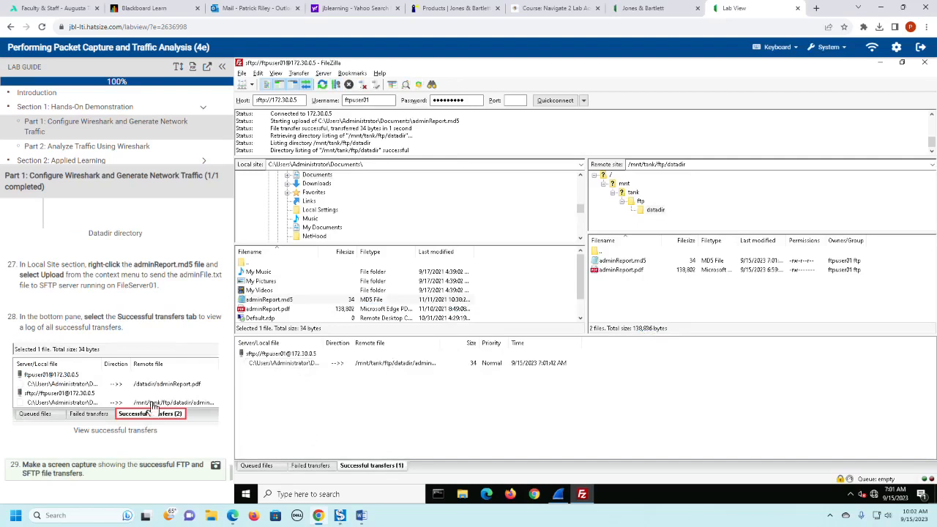
{"action": "scroll", "coordinate": [152, 408], "scroll_direction": "down", "scroll_amount": 1}
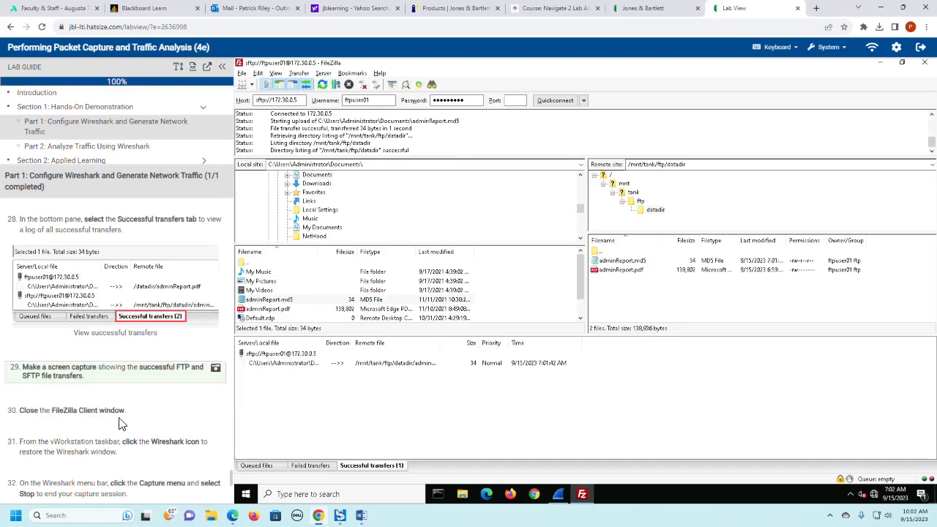
{"action": "scroll", "coordinate": [121, 423], "scroll_direction": "down", "scroll_amount": 1}
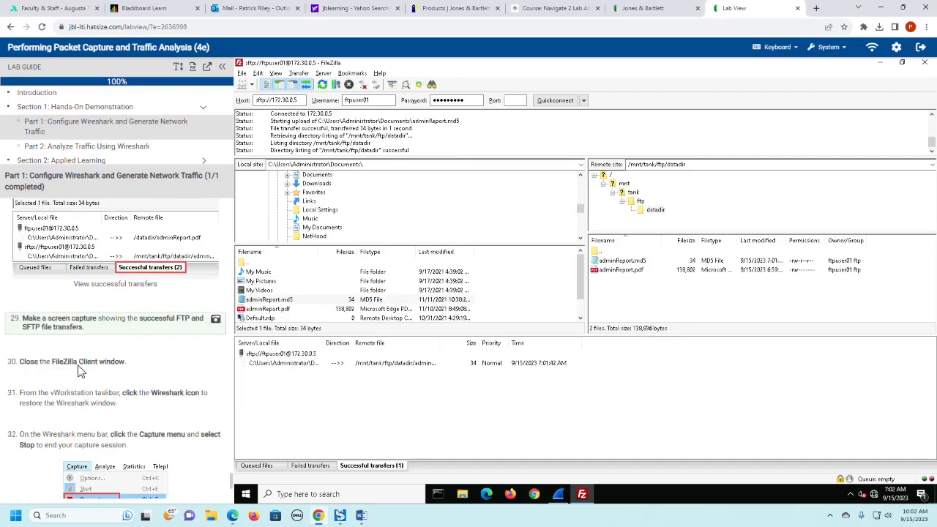
- Close FileZilla, switch back to Wireshark and stop the running packet capture
{"action": "left_click", "coordinate": [927, 66]}
{"action": "scroll", "coordinate": [189, 381], "scroll_direction": "down", "scroll_amount": 2}
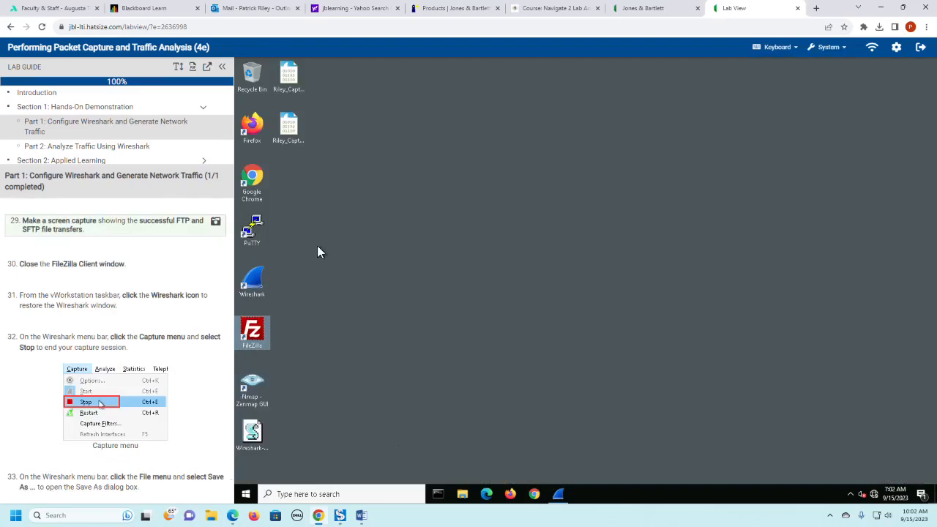
{"action": "left_click", "coordinate": [559, 494]}
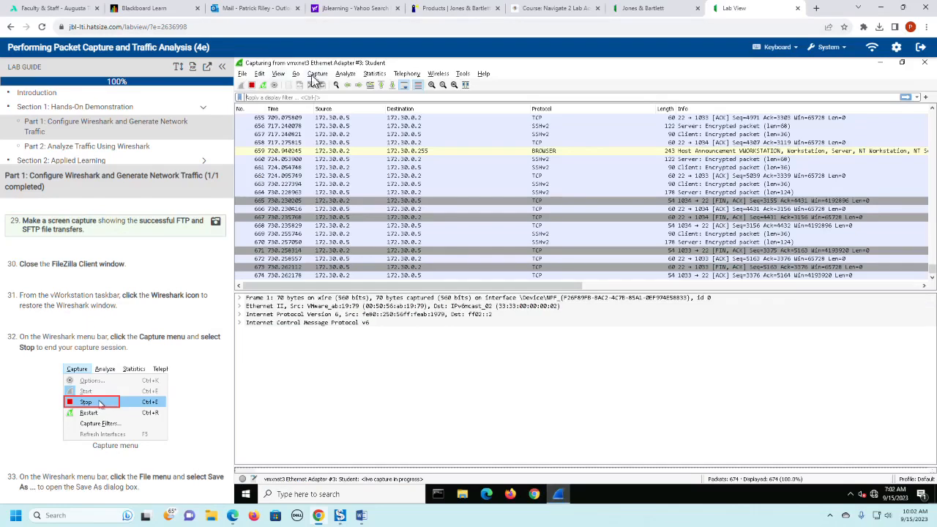
{"action": "left_click", "coordinate": [317, 73]}
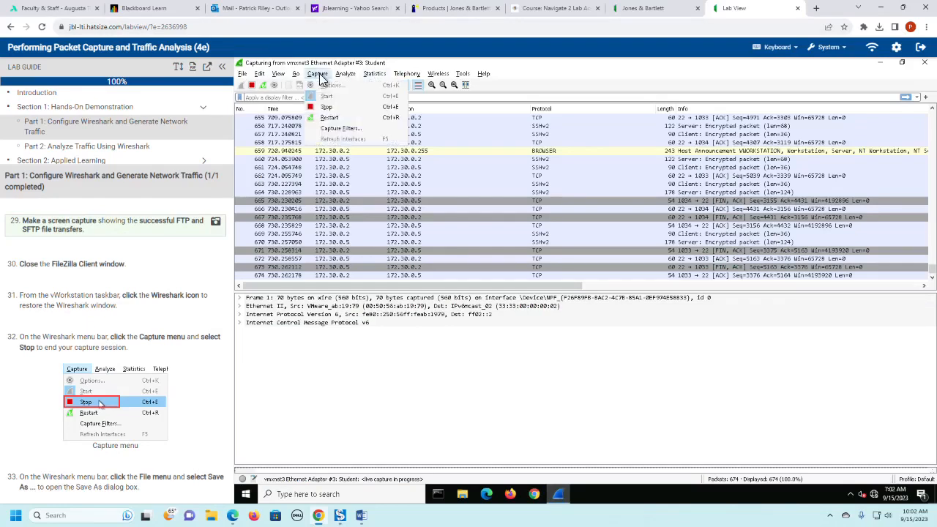
{"action": "left_click", "coordinate": [327, 110]}
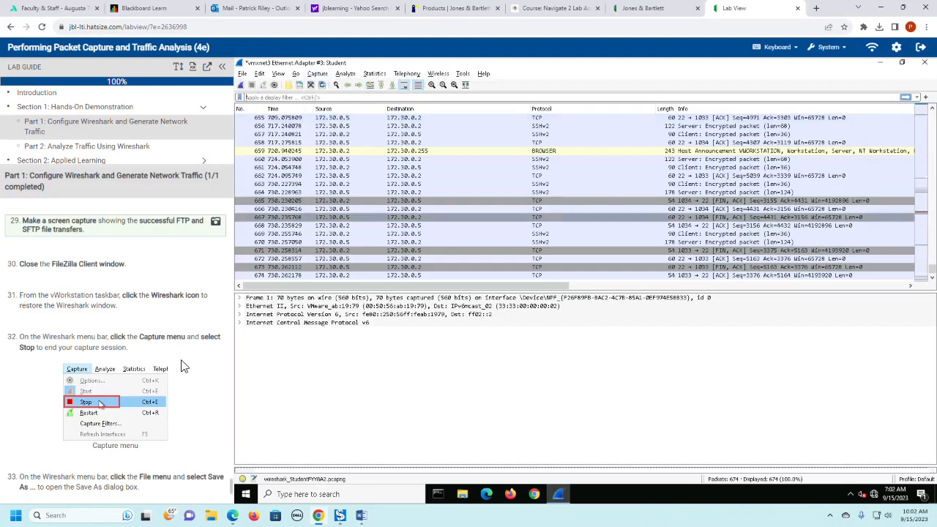
- Save the capture to the Desktop under the user's last name followed by _CaptureFile, overwriting the existing file
{"action": "scroll", "coordinate": [186, 423], "scroll_direction": "down", "scroll_amount": 1}
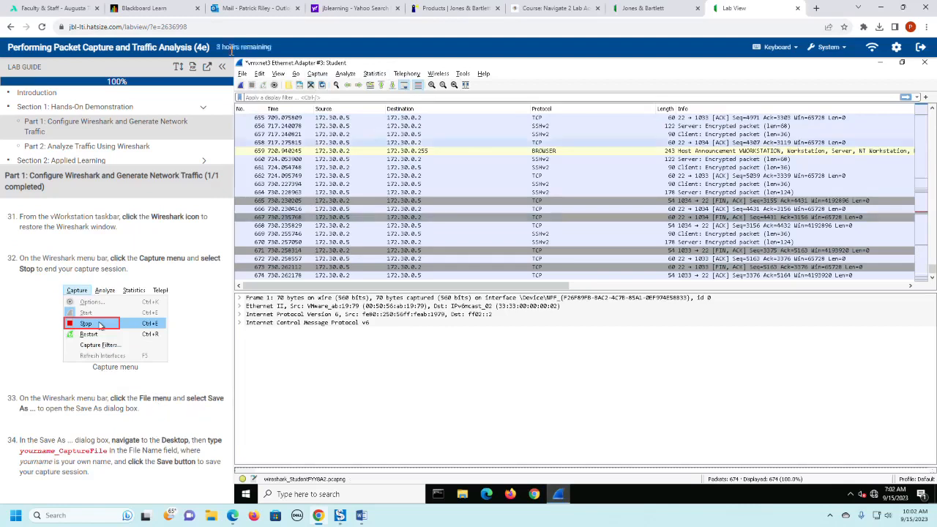
{"action": "left_click", "coordinate": [243, 75]}
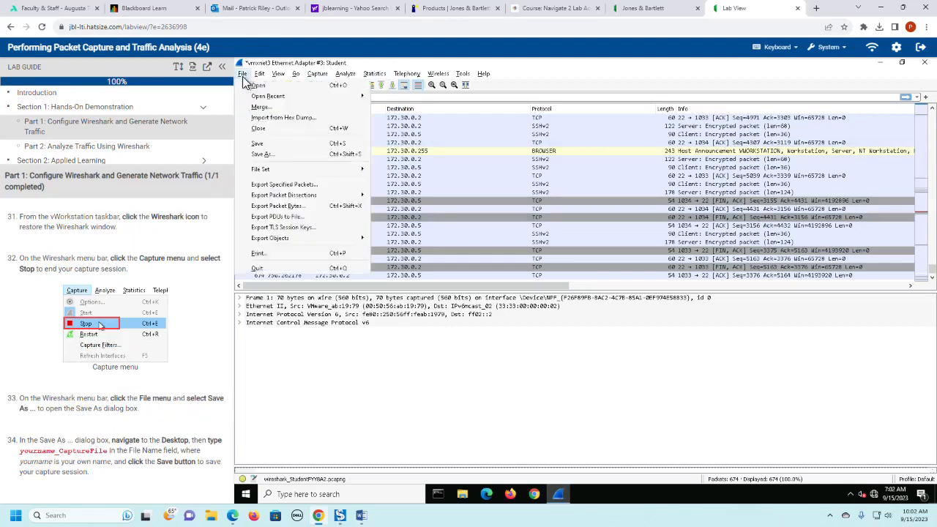
{"action": "left_click", "coordinate": [262, 154]}
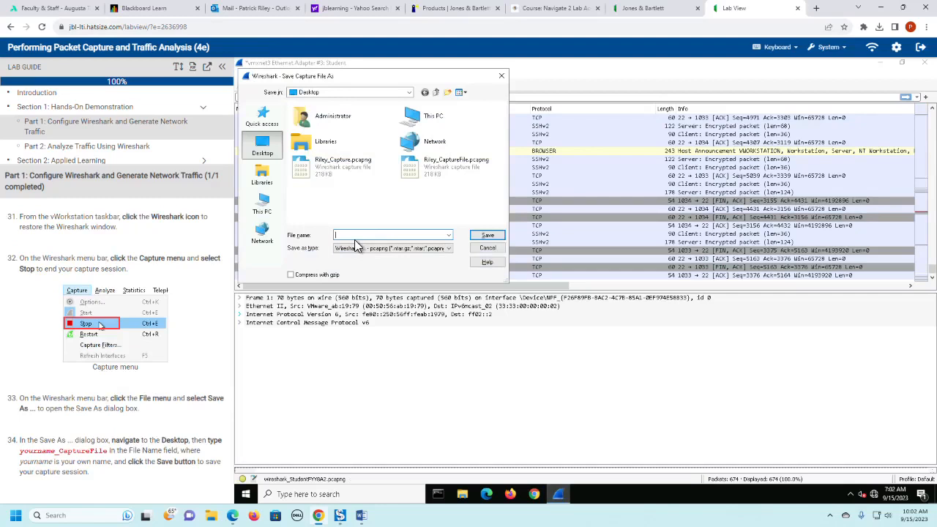
{"action": "type", "text": "R"}
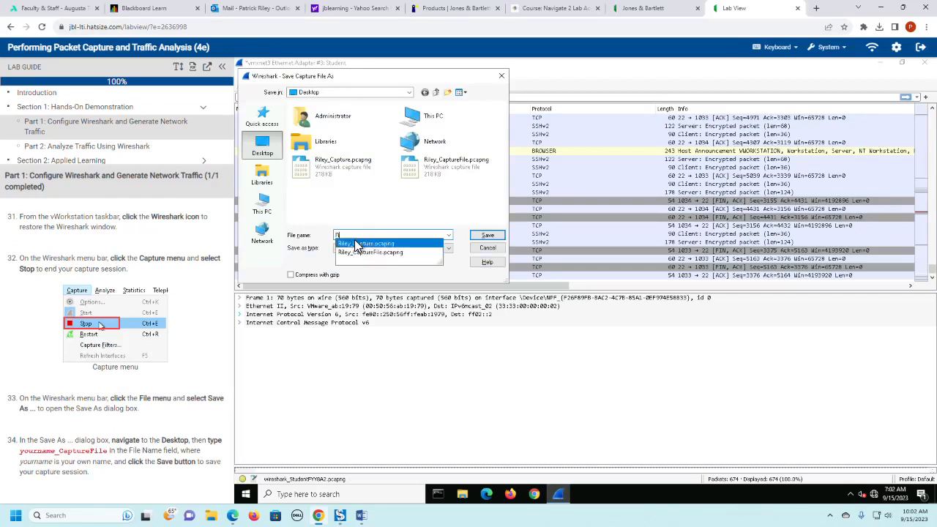
{"action": "type", "text": "iley_"}
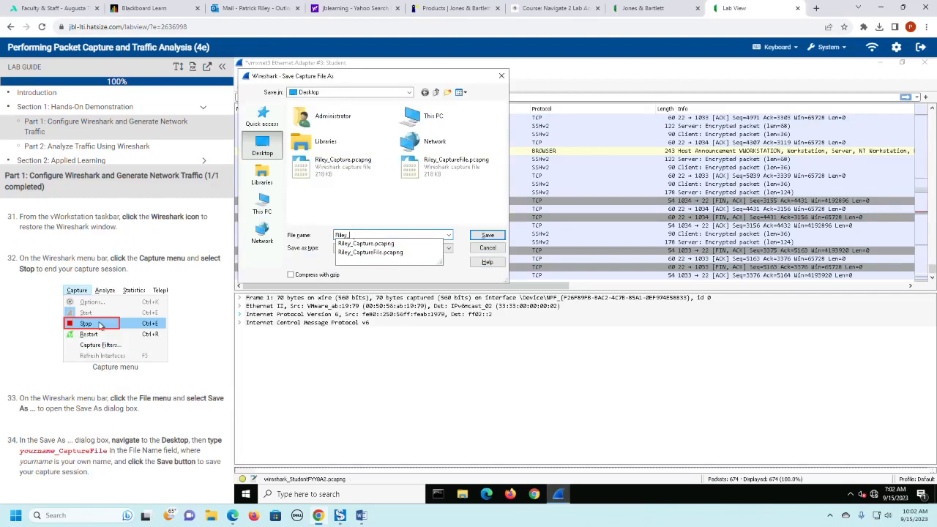
{"action": "type", "text": "CaptureFile"}
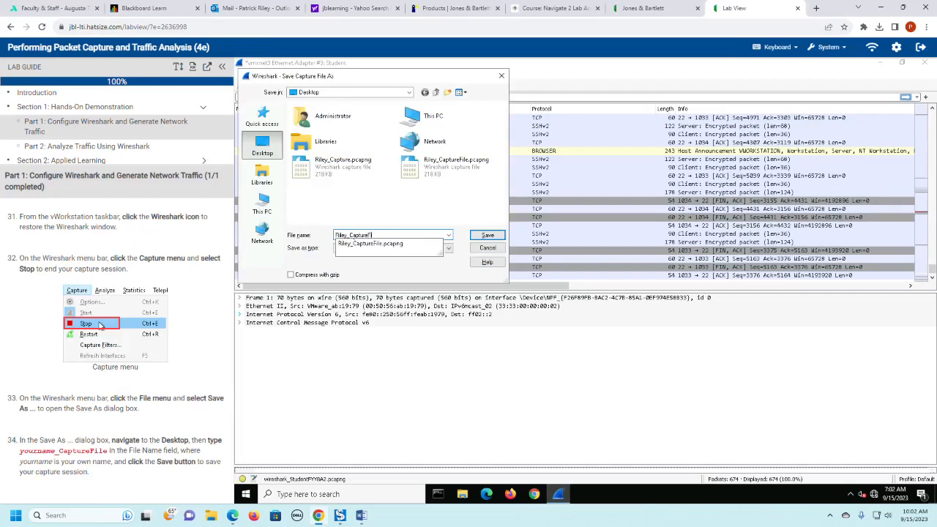
{"action": "type", "text": "y"}
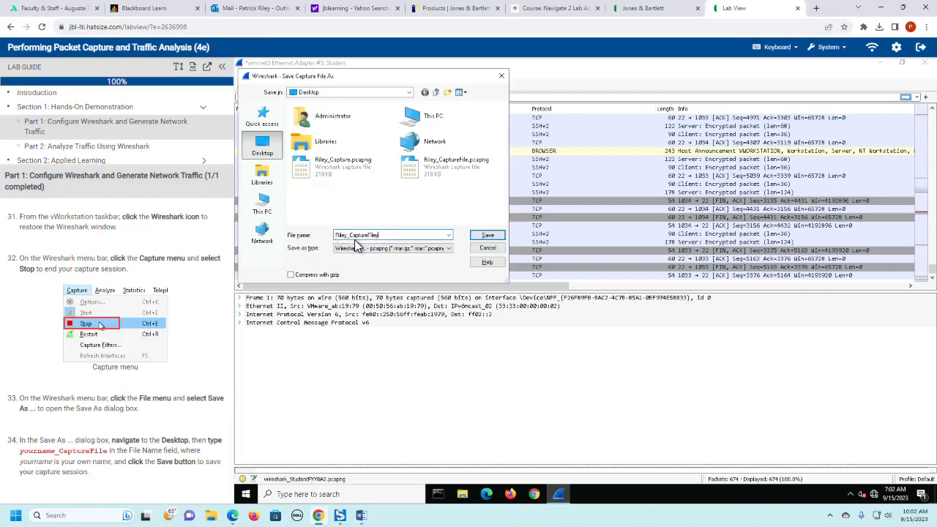
{"action": "type", "text": "1"}
{"action": "key", "text": "BackSpace"}
{"action": "key", "text": "BackSpace"}
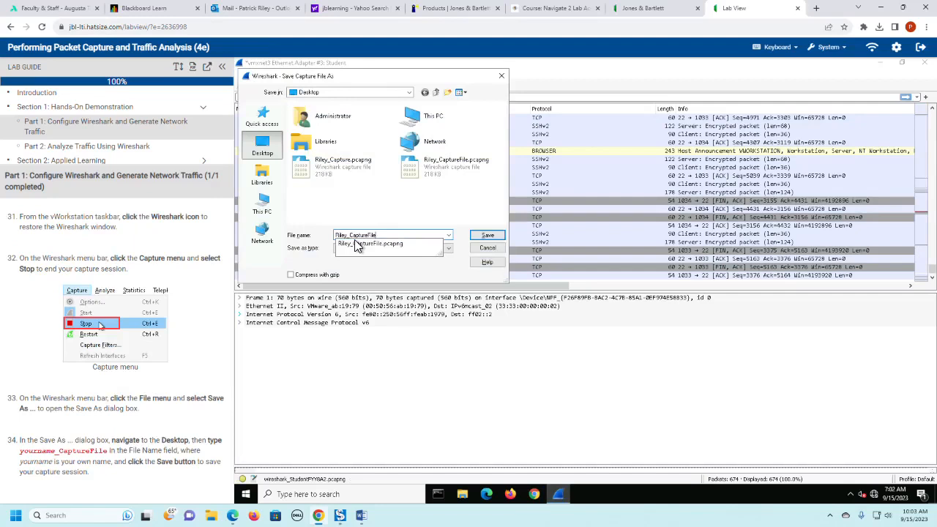
{"action": "key", "text": "Return"}
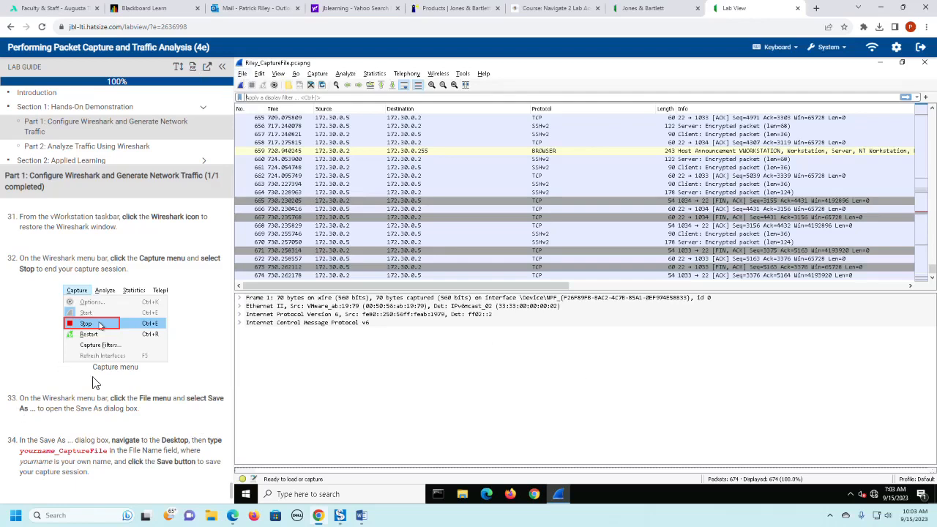
- Check the end of the Part 1 instructions and open Part 2: Analyze Traffic Using Wireshark in the lab guide
{"action": "left_click", "coordinate": [47, 147]}
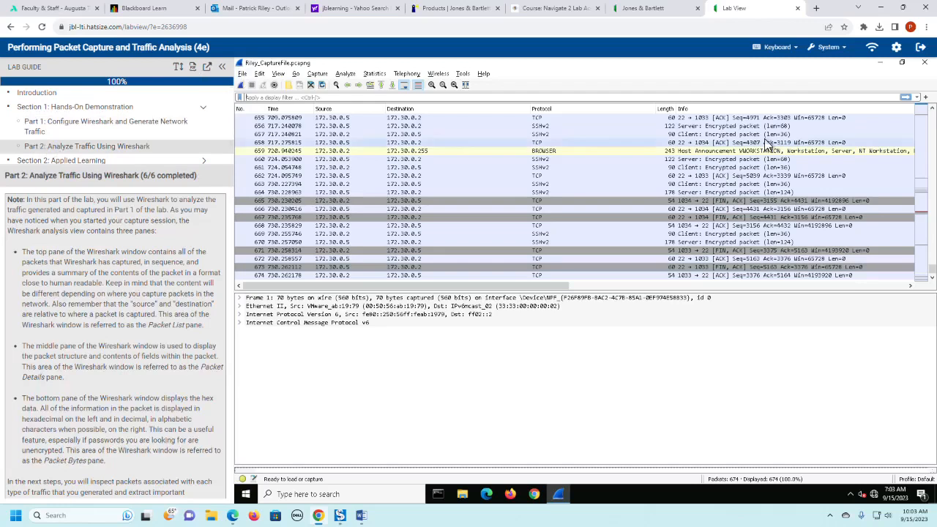
{"action": "left_click", "coordinate": [47, 124]}
{"action": "scroll", "coordinate": [150, 390], "scroll_direction": "down", "scroll_amount": 5}
{"action": "scroll", "coordinate": [161, 388], "scroll_direction": "down", "scroll_amount": 5}
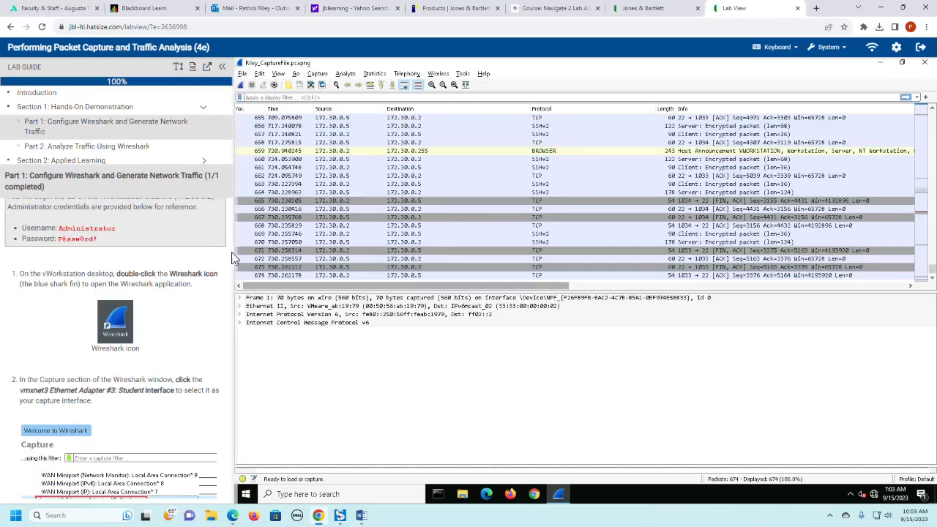
{"action": "left_click_drag", "start_coordinate": [229, 254], "coordinate": [203, 497]}
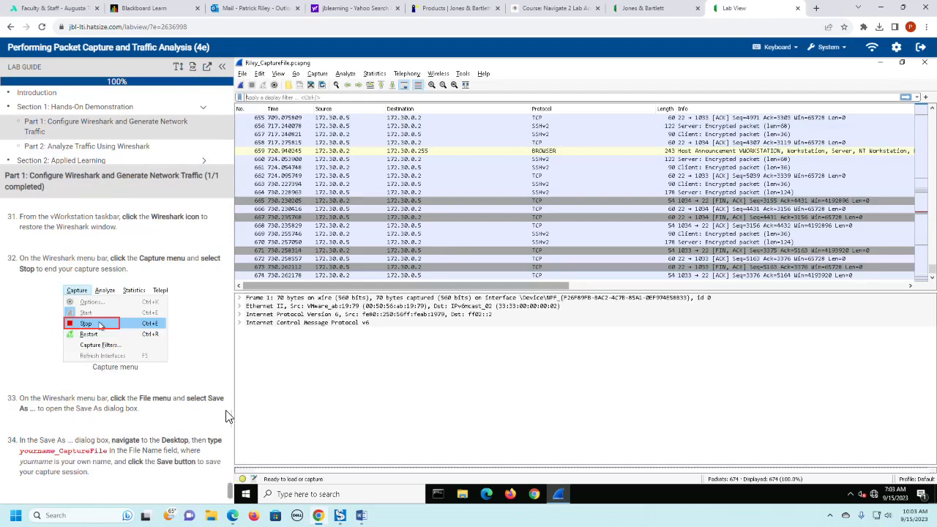
{"action": "left_click", "coordinate": [87, 146]}
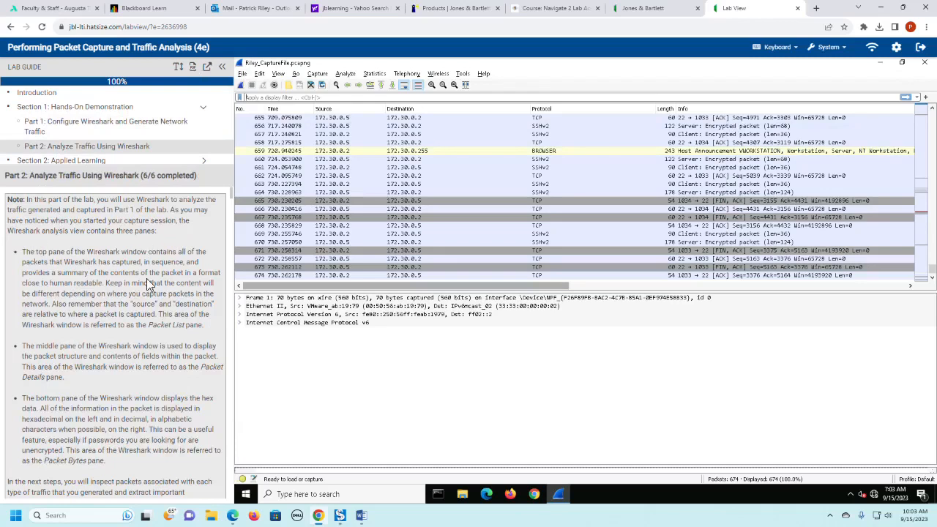
{"action": "scroll", "coordinate": [147, 280], "scroll_direction": "down", "scroll_amount": 1}
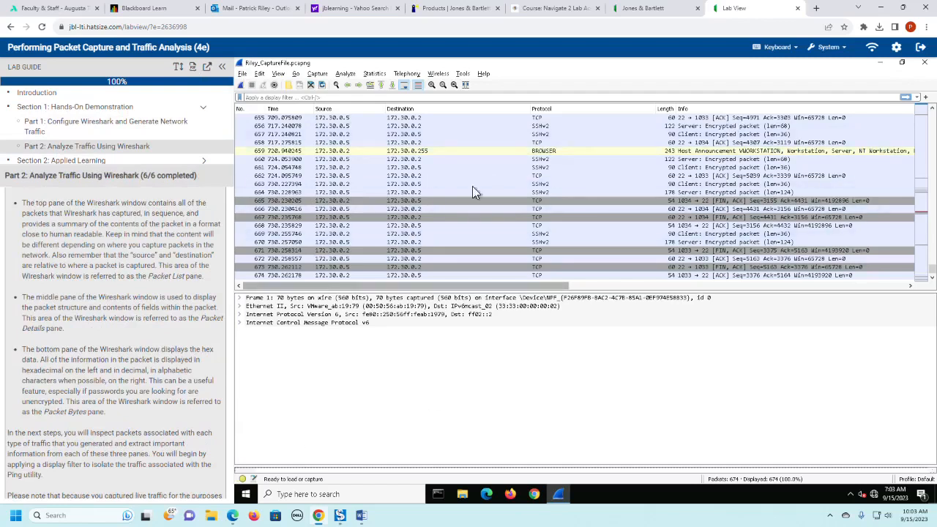
- Close and reopen the saved capture file from the lab desktop, and enlarge the Packet Bytes and Packet Details panes
{"action": "left_click", "coordinate": [925, 64]}
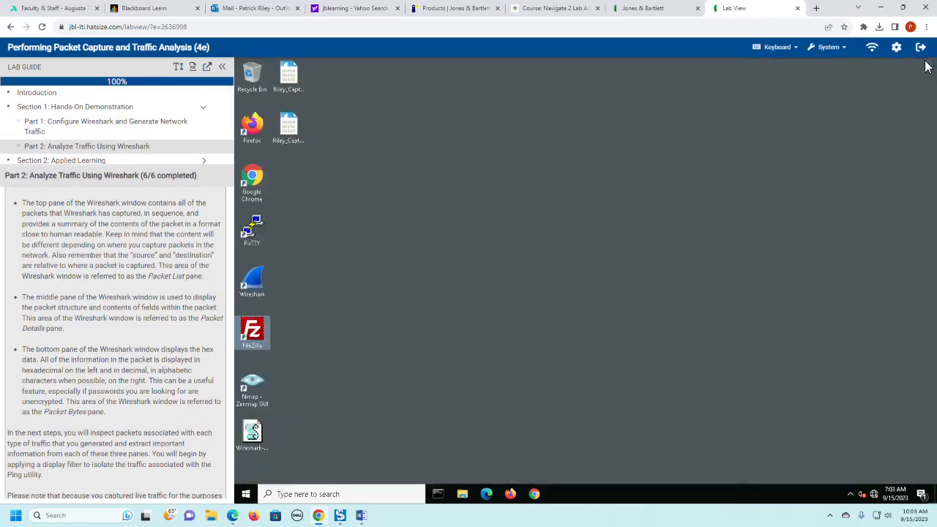
{"action": "double_click", "coordinate": [291, 132]}
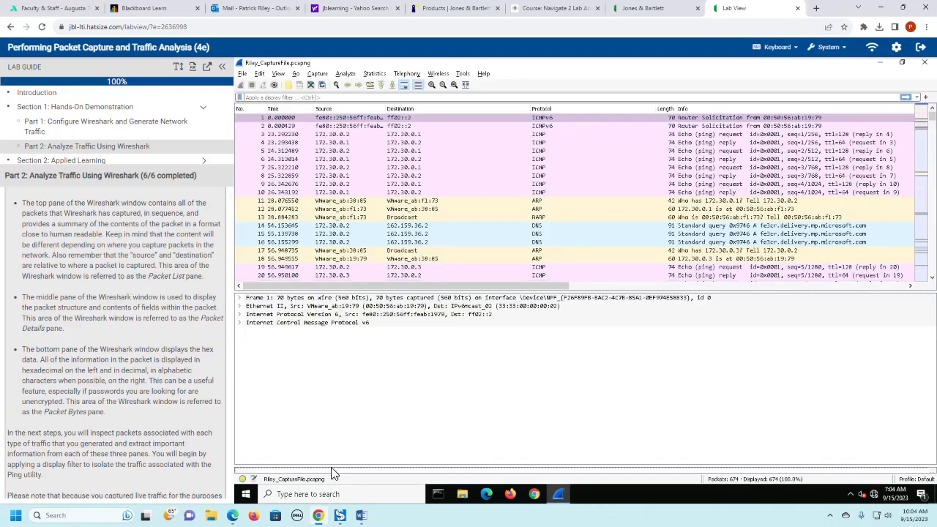
{"action": "left_click_drag", "start_coordinate": [331, 468], "coordinate": [339, 375]}
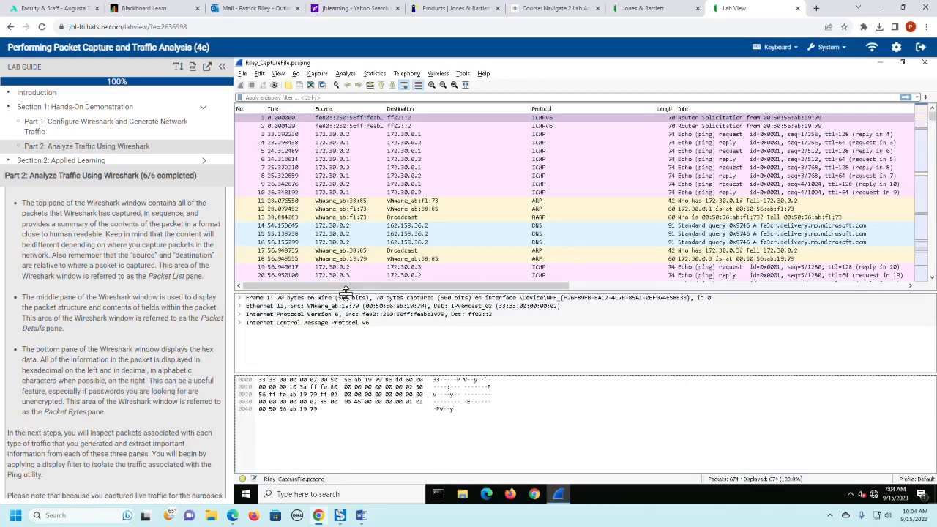
{"action": "left_click_drag", "start_coordinate": [346, 291], "coordinate": [346, 234]}
- Apply the display filter icmp to the capture so only ICMP packets are listed
{"action": "scroll", "coordinate": [175, 349], "scroll_direction": "down", "scroll_amount": 3}
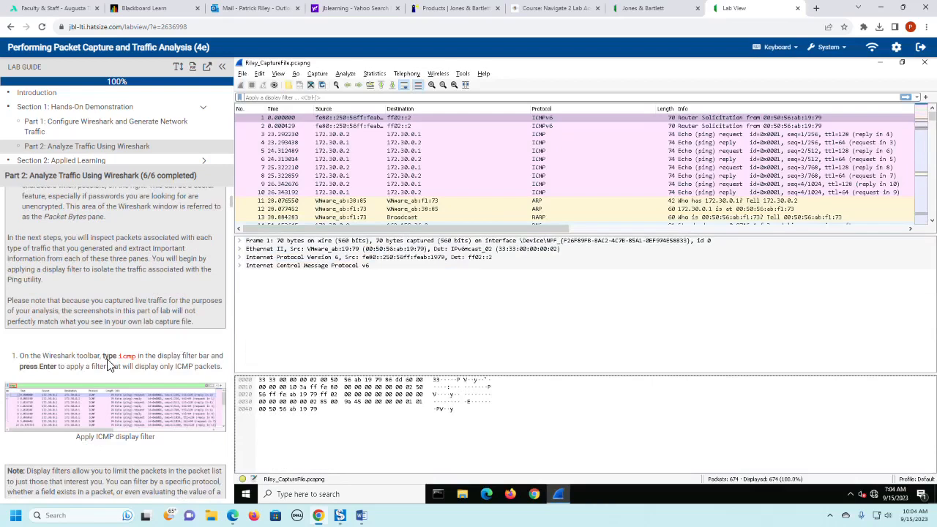
{"action": "left_click", "coordinate": [347, 98]}
{"action": "type", "text": "icmp"}
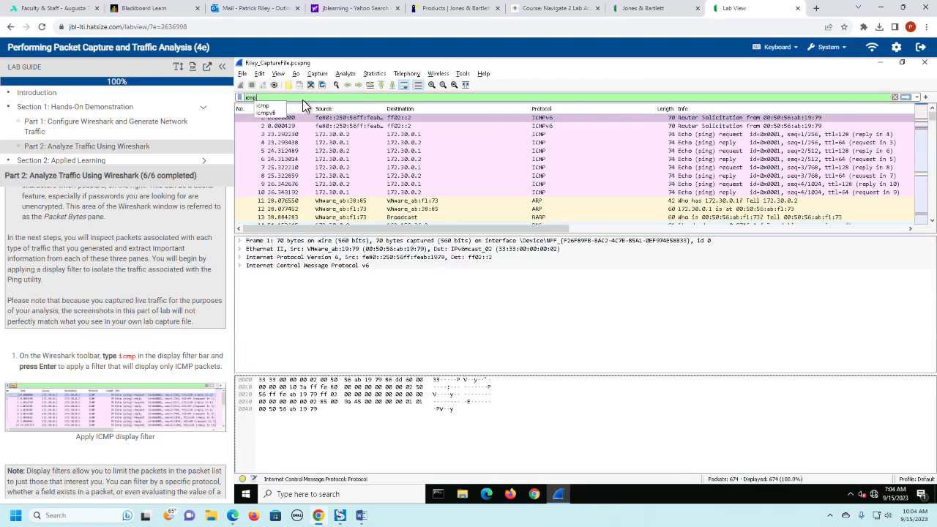
{"action": "key", "text": "Return"}
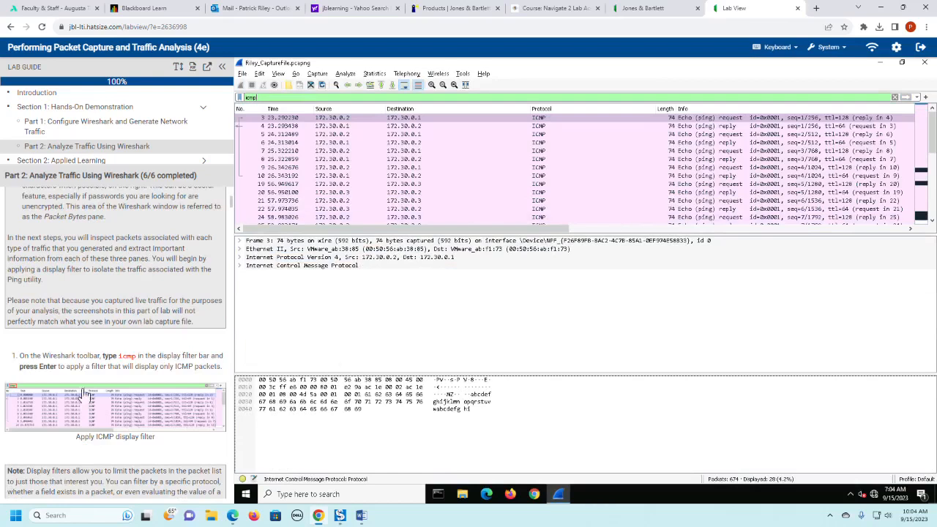
- Read the lab guide's notes on display filters and packet list columns, up to the instruction on expanding the first Packet Details row
{"action": "scroll", "coordinate": [94, 400], "scroll_direction": "down", "scroll_amount": 2}
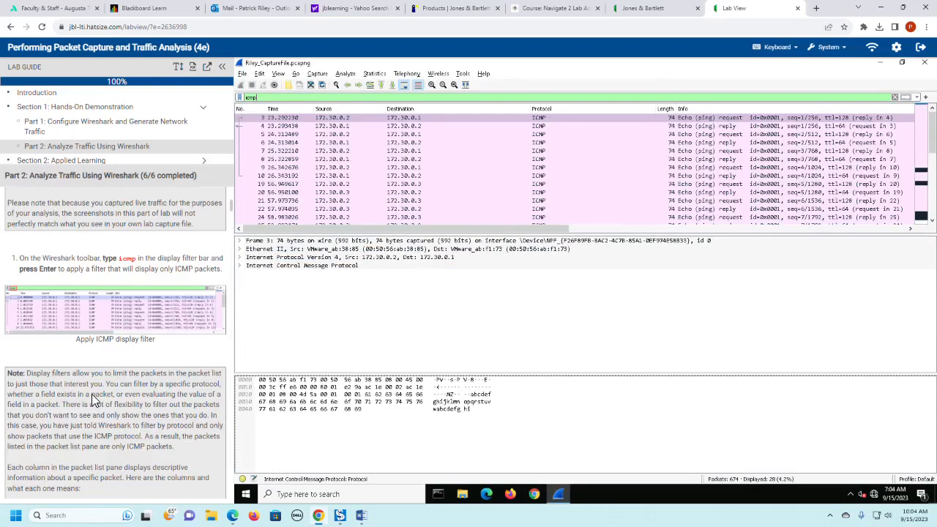
{"action": "scroll", "coordinate": [91, 394], "scroll_direction": "down", "scroll_amount": 1}
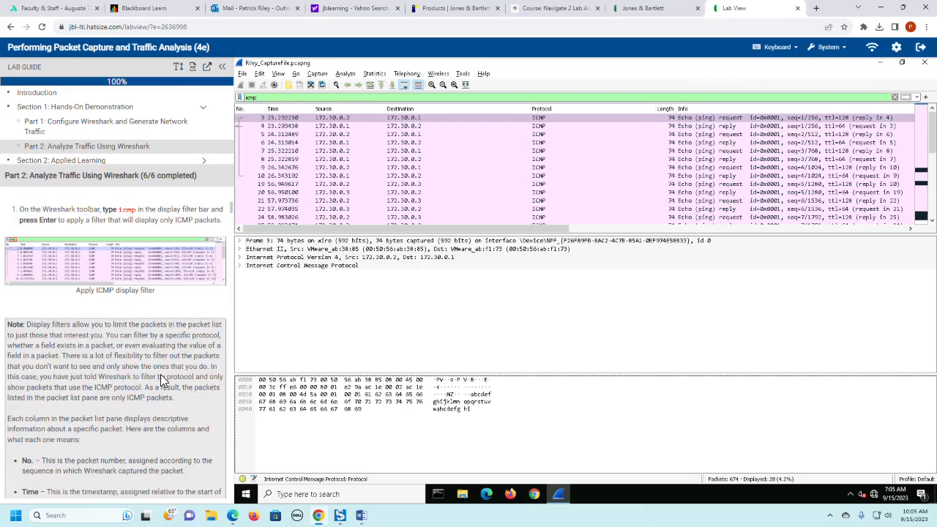
{"action": "scroll", "coordinate": [161, 375], "scroll_direction": "down", "scroll_amount": 4}
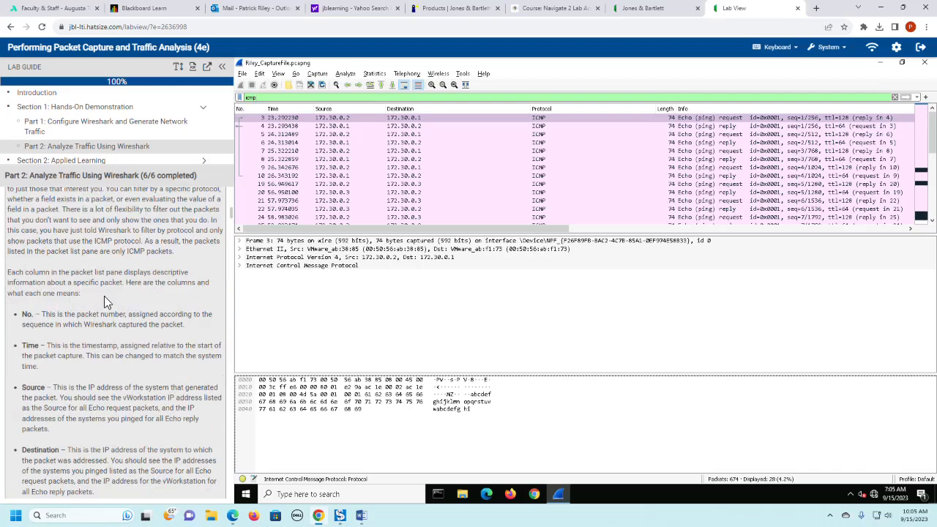
{"action": "scroll", "coordinate": [105, 297], "scroll_direction": "down", "scroll_amount": 1}
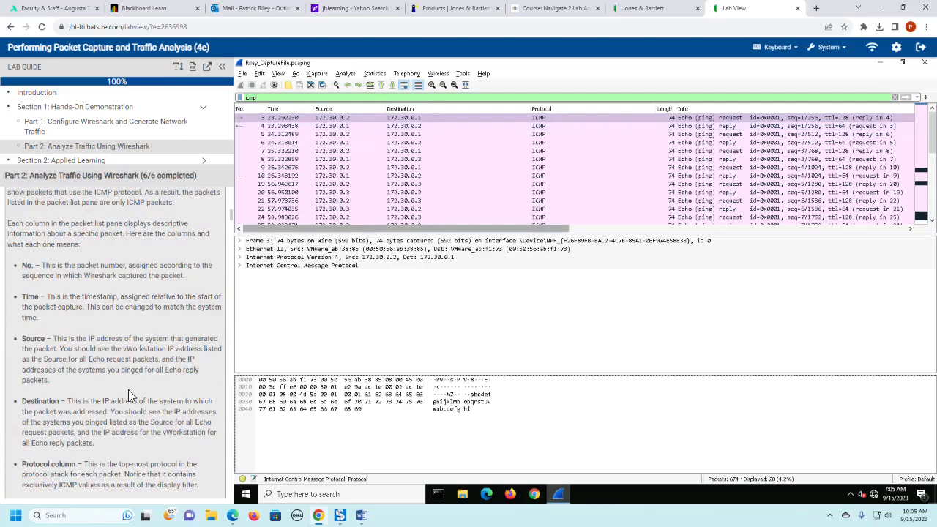
{"action": "scroll", "coordinate": [128, 391], "scroll_direction": "down", "scroll_amount": 2}
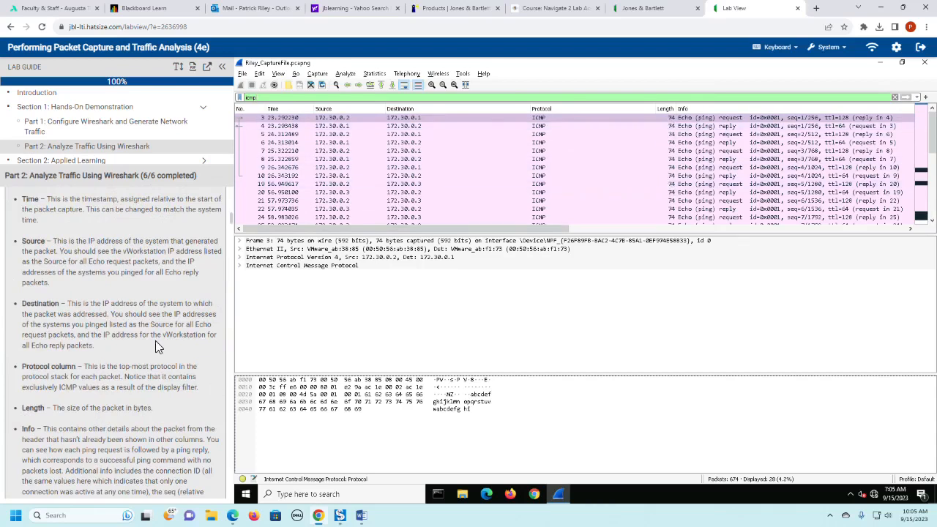
{"action": "scroll", "coordinate": [155, 340], "scroll_direction": "down", "scroll_amount": 1}
{"action": "scroll", "coordinate": [155, 340], "scroll_direction": "down", "scroll_amount": 1}
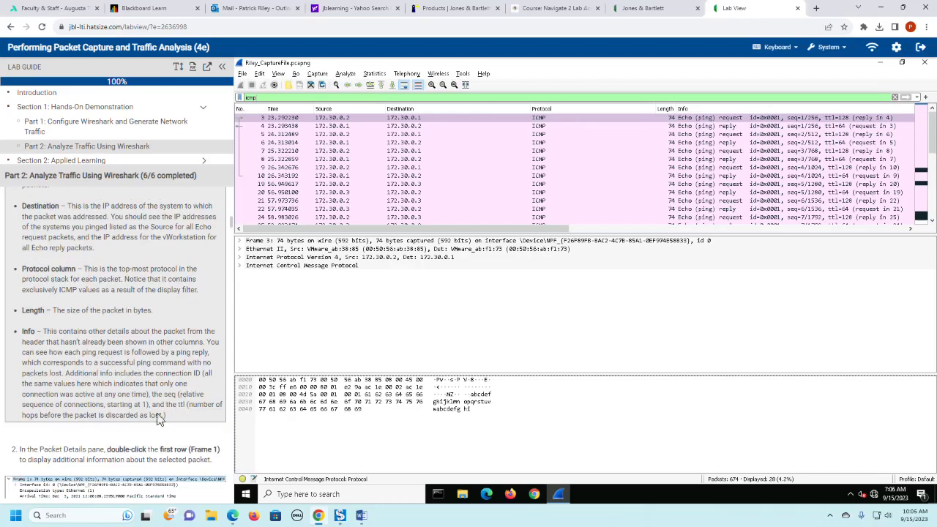
{"action": "scroll", "coordinate": [165, 421], "scroll_direction": "down", "scroll_amount": 2}
{"action": "scroll", "coordinate": [169, 423], "scroll_direction": "down", "scroll_amount": 1}
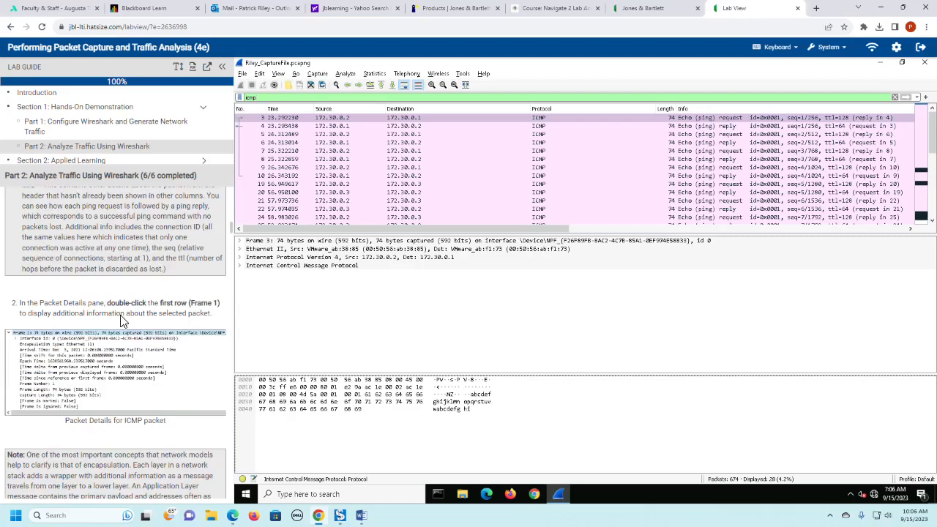
- Expand the Frame row in Packet Details, enlarge that pane, and check the Interface id sub-row before collapsing it again
{"action": "left_click", "coordinate": [241, 241]}
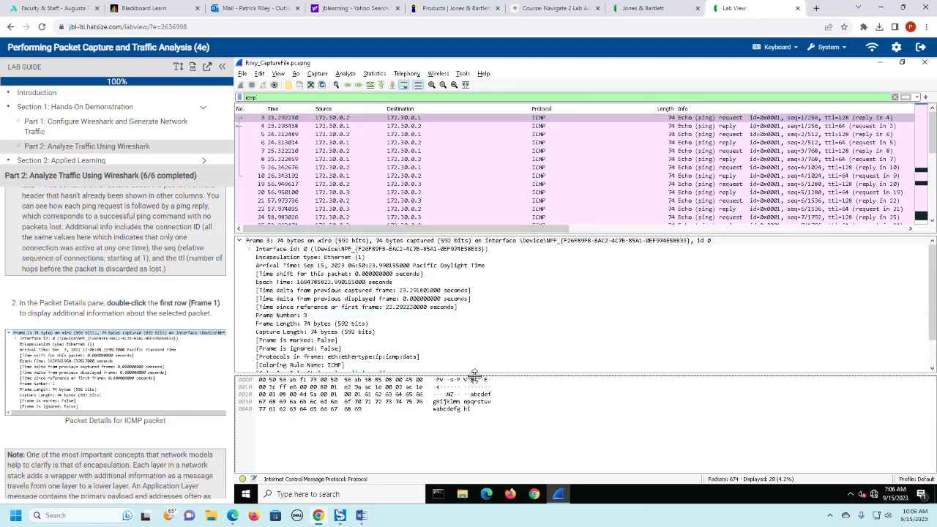
{"action": "left_click_drag", "start_coordinate": [474, 375], "coordinate": [476, 425]}
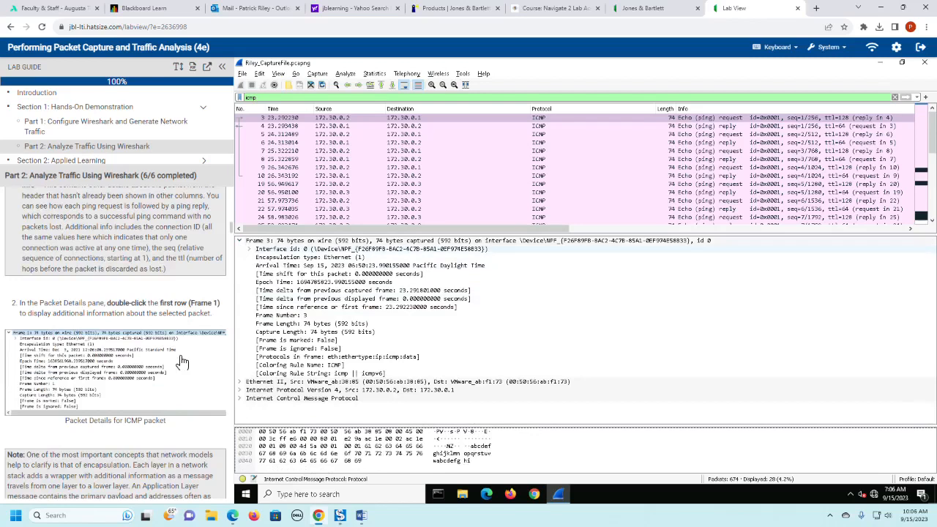
{"action": "scroll", "coordinate": [182, 361], "scroll_direction": "down", "scroll_amount": 2}
{"action": "scroll", "coordinate": [183, 361], "scroll_direction": "down", "scroll_amount": 2}
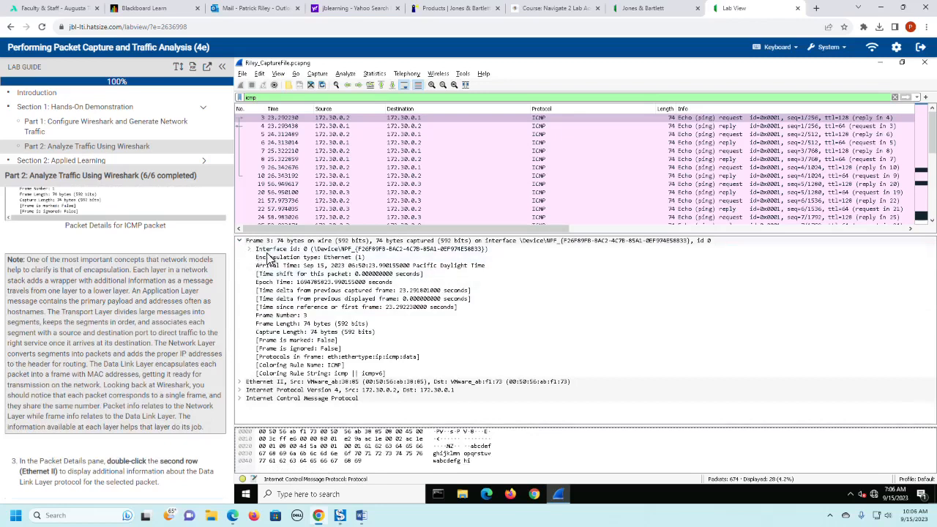
{"action": "left_click", "coordinate": [250, 251]}
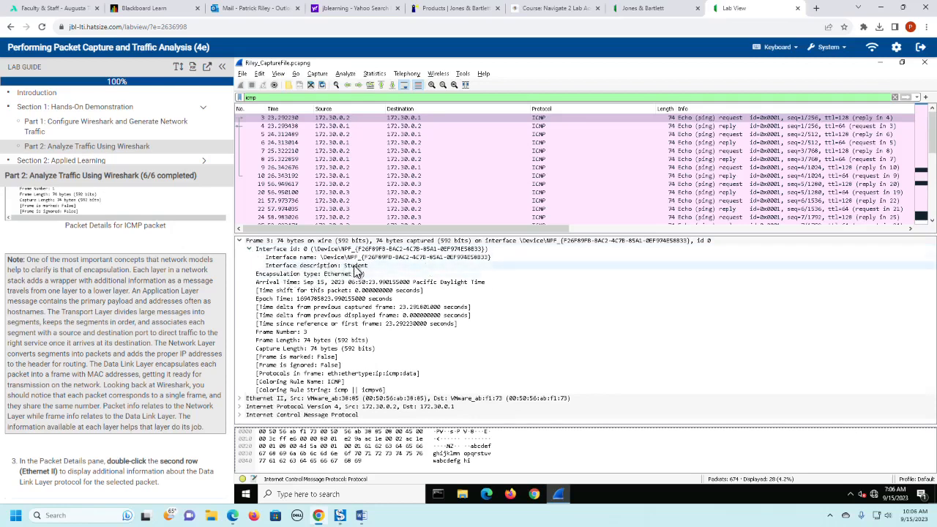
{"action": "left_click", "coordinate": [249, 249]}
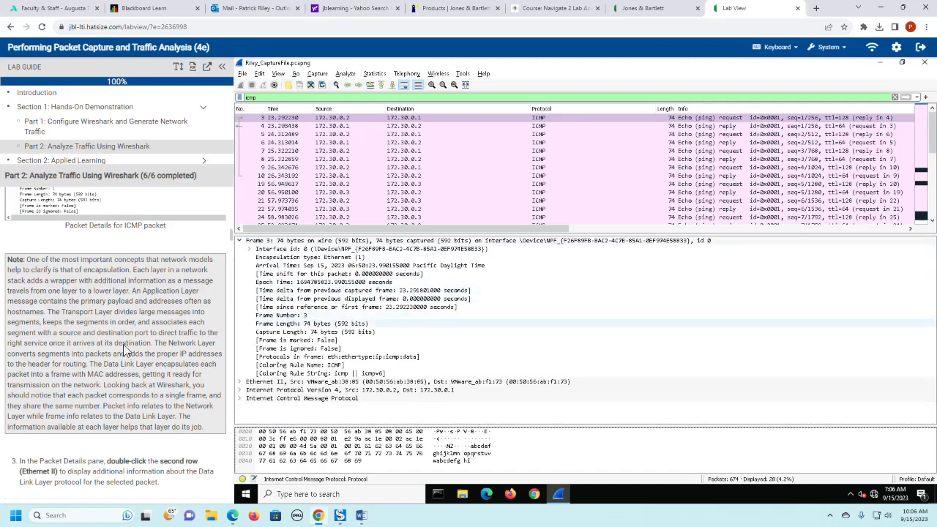
- Collapse the Frame row, expand the Ethernet II row, and read the lab guide's note on MAC addresses
{"action": "scroll", "coordinate": [151, 350], "scroll_direction": "down", "scroll_amount": 2}
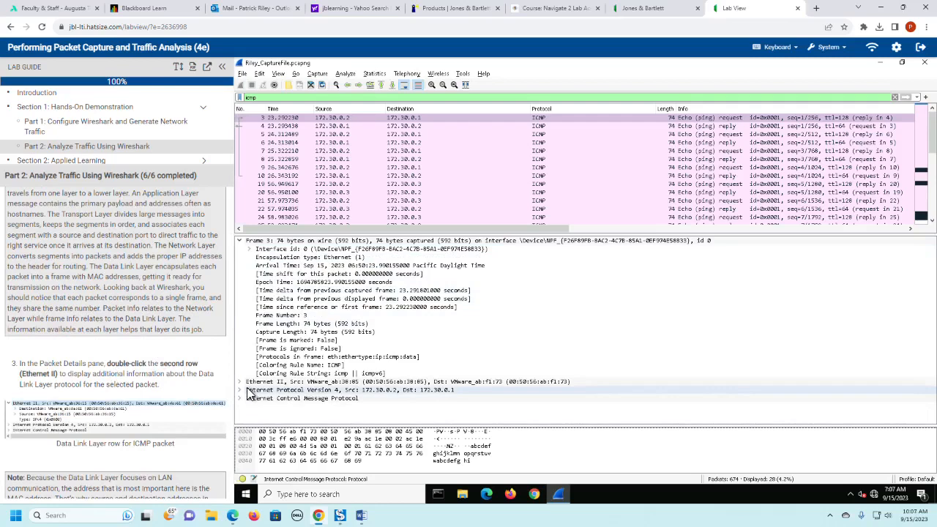
{"action": "left_click", "coordinate": [239, 240]}
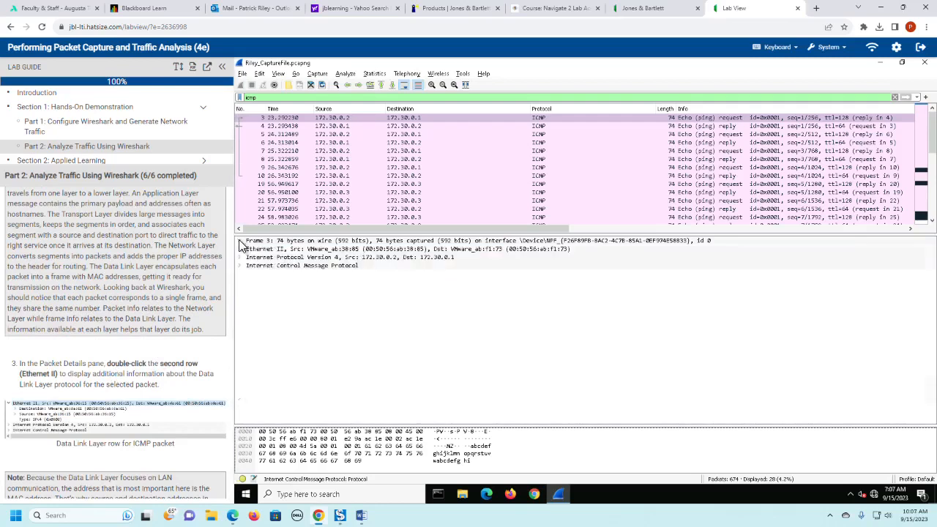
{"action": "left_click", "coordinate": [239, 249]}
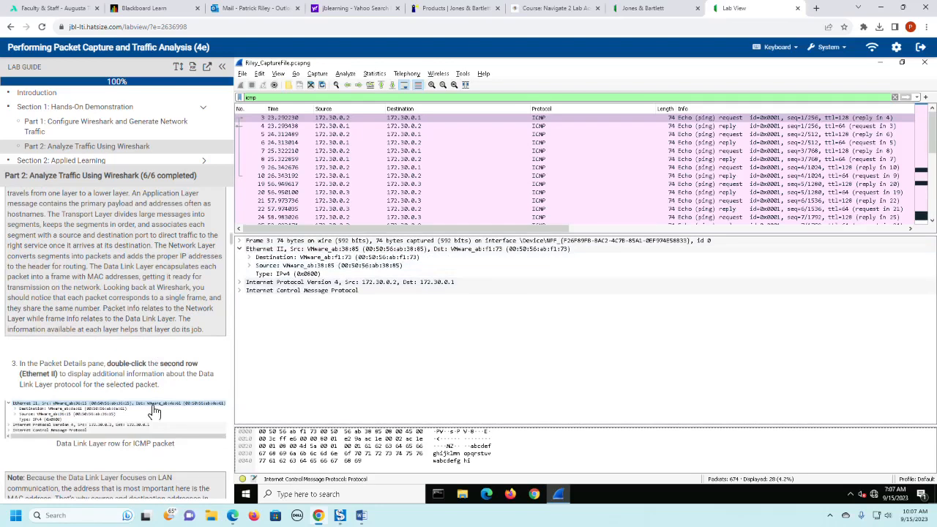
{"action": "scroll", "coordinate": [154, 412], "scroll_direction": "down", "scroll_amount": 1}
{"action": "scroll", "coordinate": [154, 413], "scroll_direction": "down", "scroll_amount": 1}
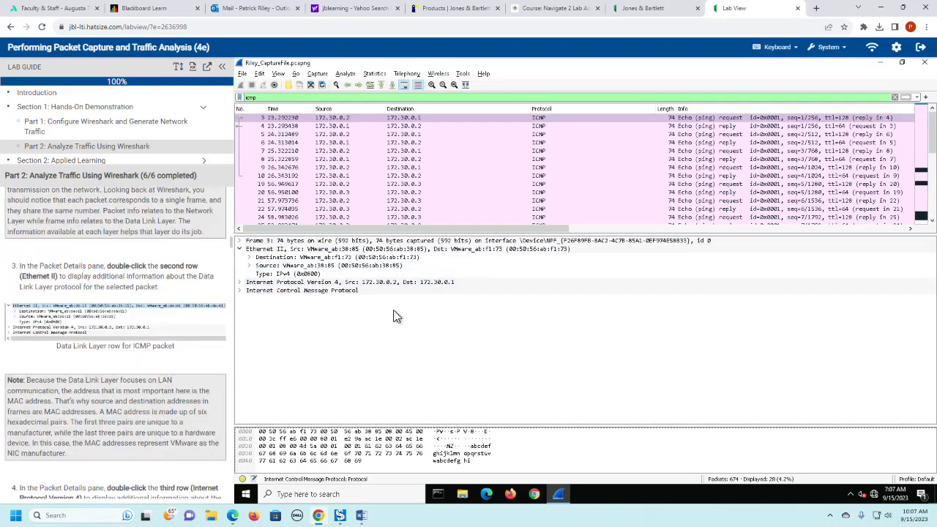
{"action": "scroll", "coordinate": [153, 370], "scroll_direction": "down", "scroll_amount": 1}
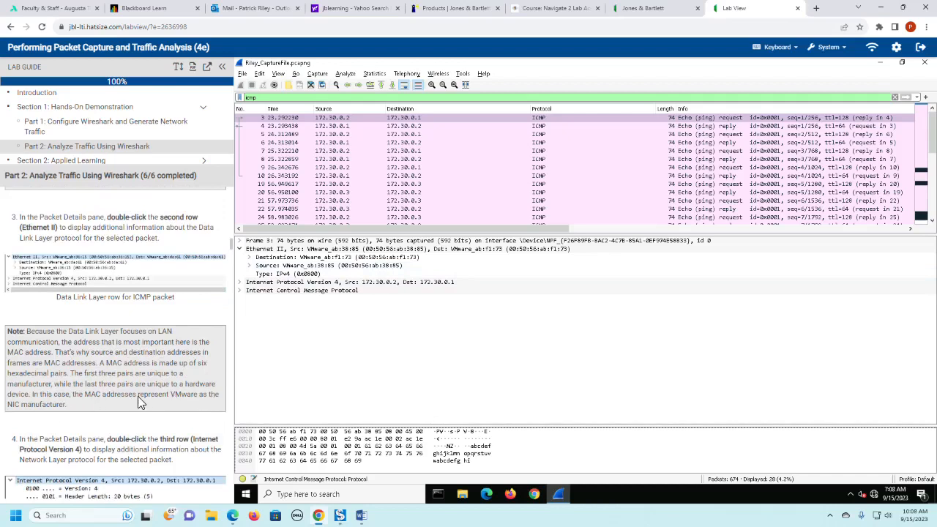
- Collapse the Ethernet II row and expand the Internet Protocol Version 4 row along with its Flags field
{"action": "scroll", "coordinate": [85, 380], "scroll_direction": "down", "scroll_amount": 3}
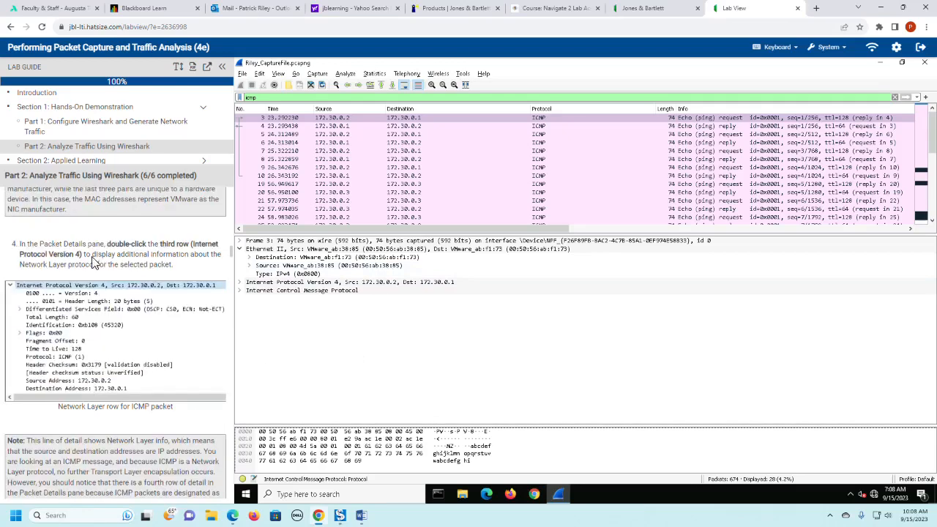
{"action": "left_click", "coordinate": [240, 250]}
{"action": "left_click", "coordinate": [239, 259]}
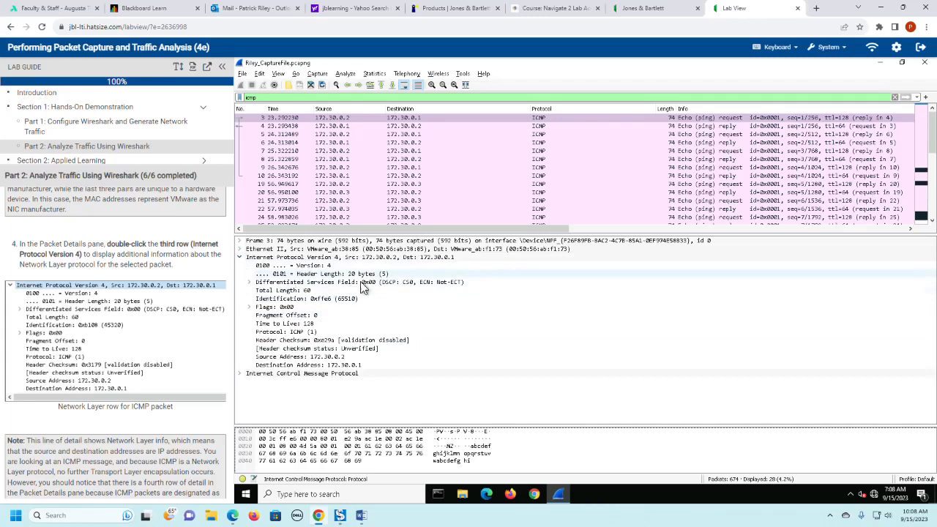
{"action": "left_click", "coordinate": [250, 307]}
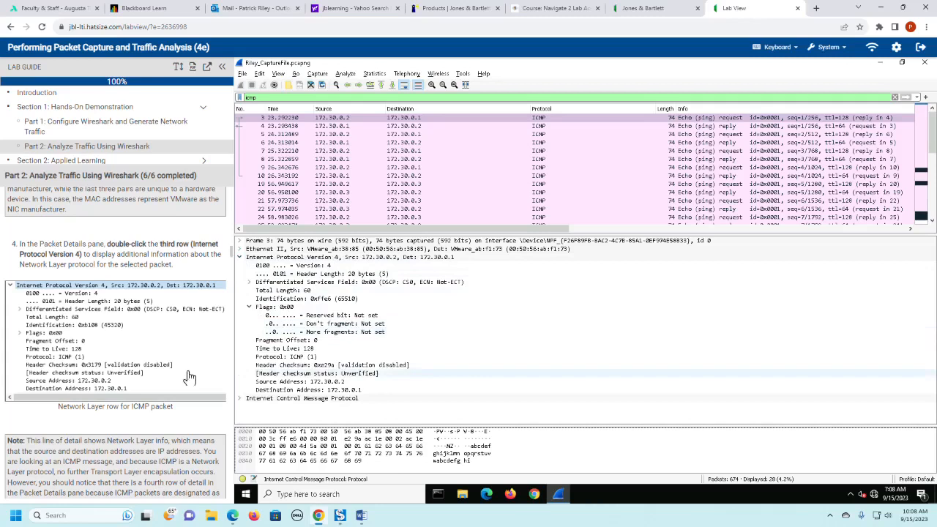
- Collapse the Internet Protocol Version 4 row and expand the Internet Control Message Protocol row
{"action": "scroll", "coordinate": [183, 374], "scroll_direction": "down", "scroll_amount": 1}
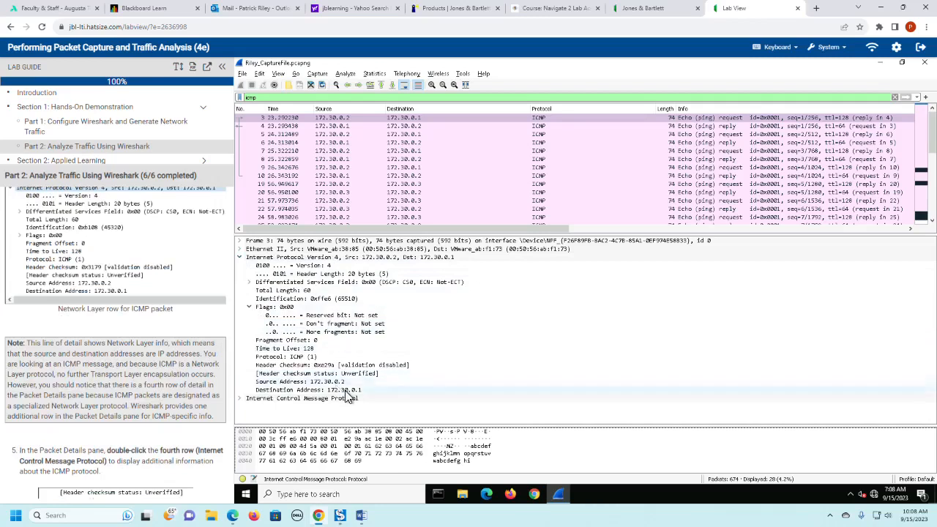
{"action": "scroll", "coordinate": [155, 382], "scroll_direction": "down", "scroll_amount": 3}
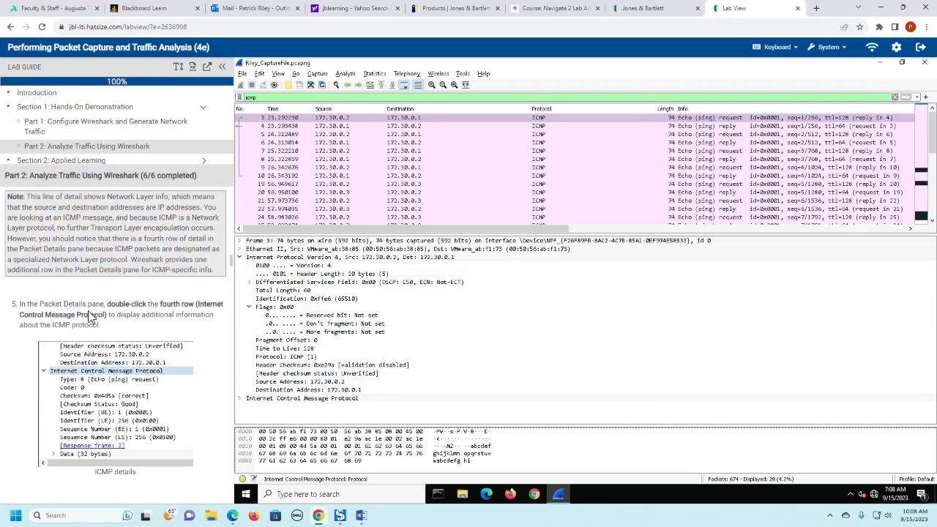
{"action": "left_click", "coordinate": [242, 258]}
{"action": "left_click", "coordinate": [241, 266]}
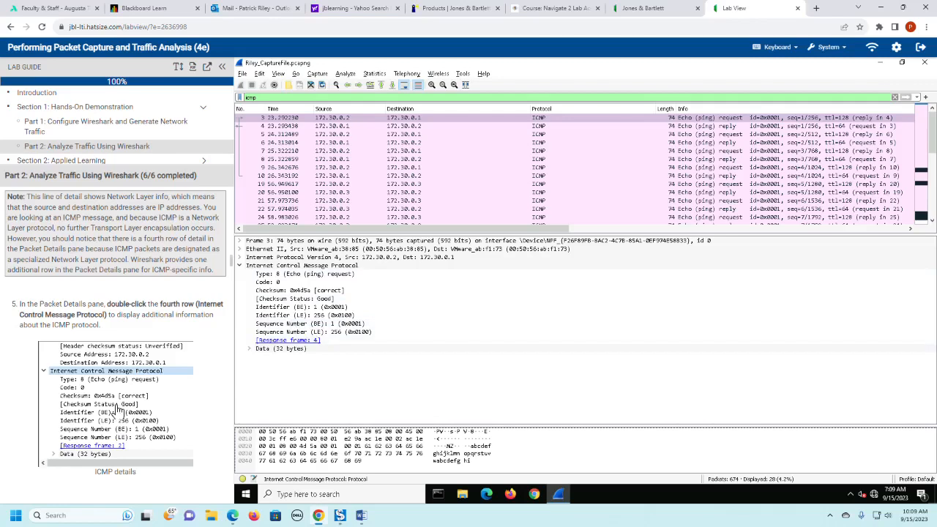
- Enlarge the Packet Bytes pane, expand the Data sub-header under ICMP, and select the Data row to highlight its payload
{"action": "scroll", "coordinate": [117, 411], "scroll_direction": "down", "scroll_amount": 2}
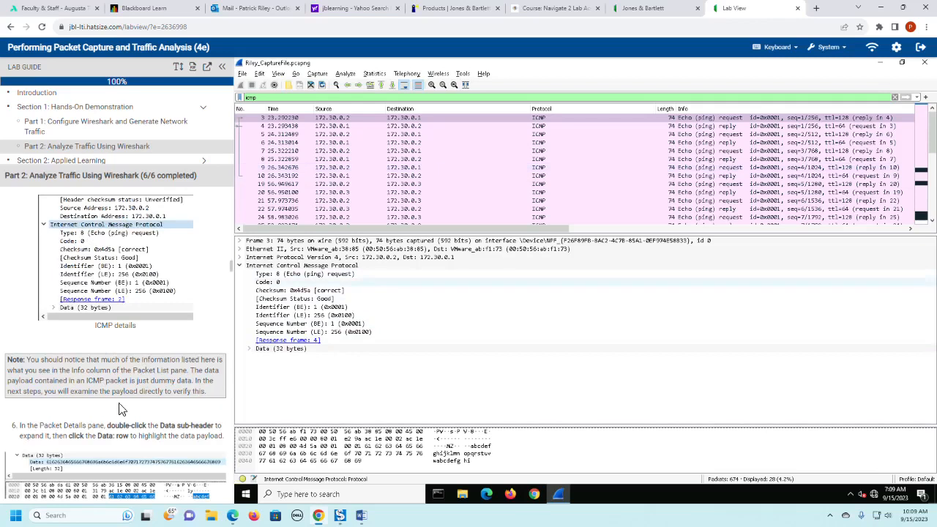
{"action": "scroll", "coordinate": [121, 409], "scroll_direction": "down", "scroll_amount": 1}
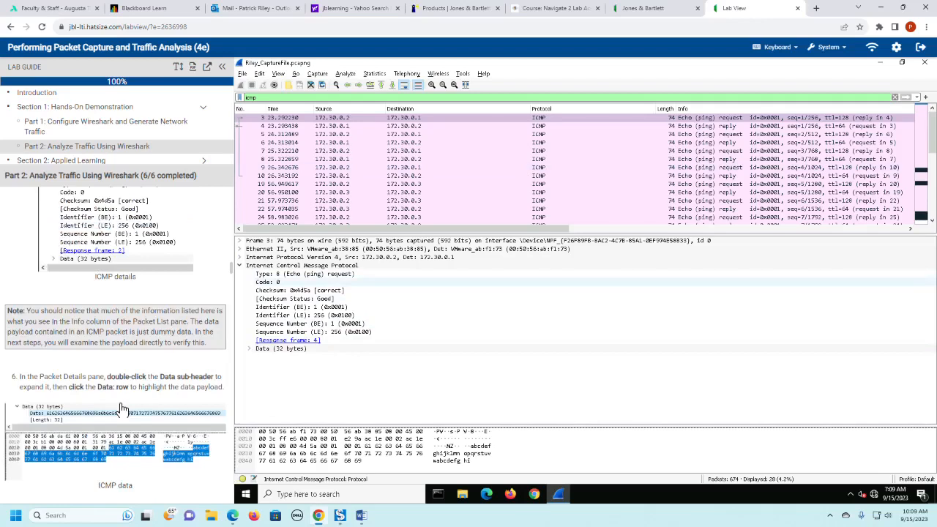
{"action": "scroll", "coordinate": [121, 409], "scroll_direction": "down", "scroll_amount": 2}
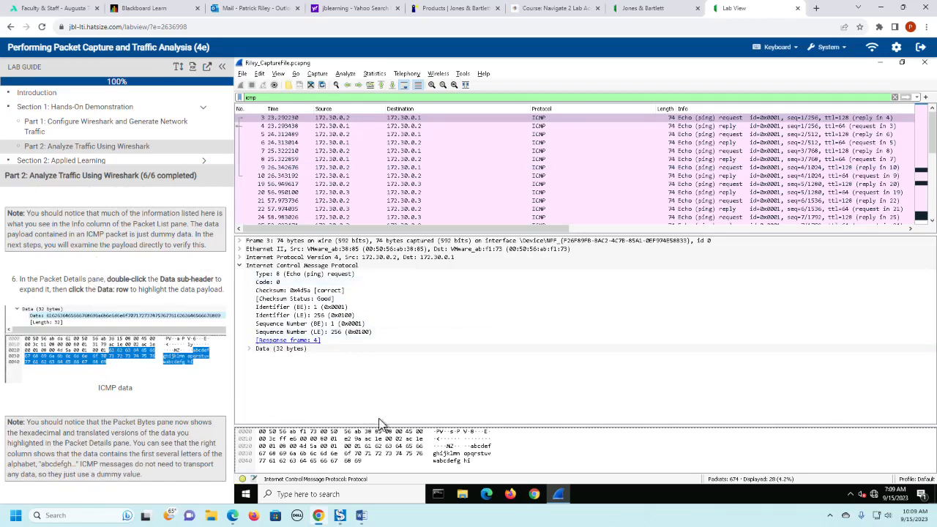
{"action": "left_click", "coordinate": [392, 431]}
{"action": "left_click_drag", "start_coordinate": [398, 427], "coordinate": [402, 371]}
{"action": "left_click", "coordinate": [262, 351]}
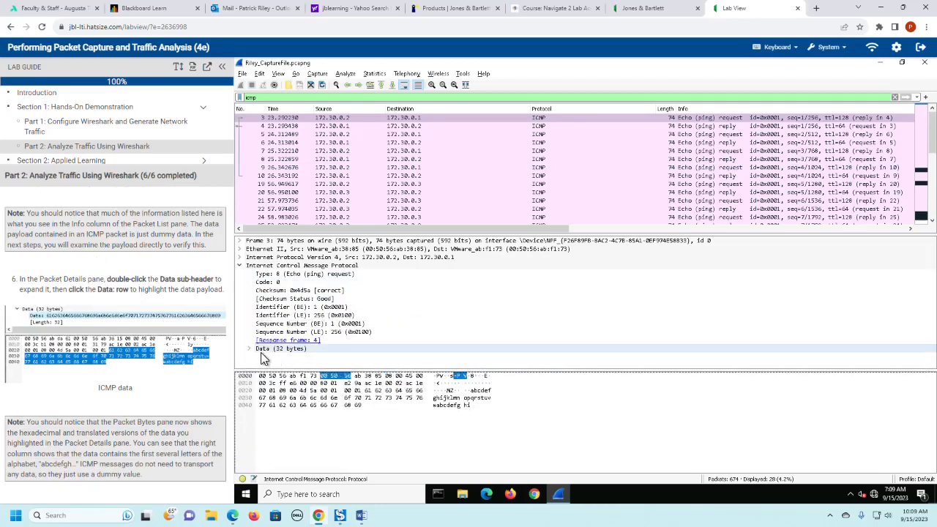
{"action": "left_click", "coordinate": [249, 349]}
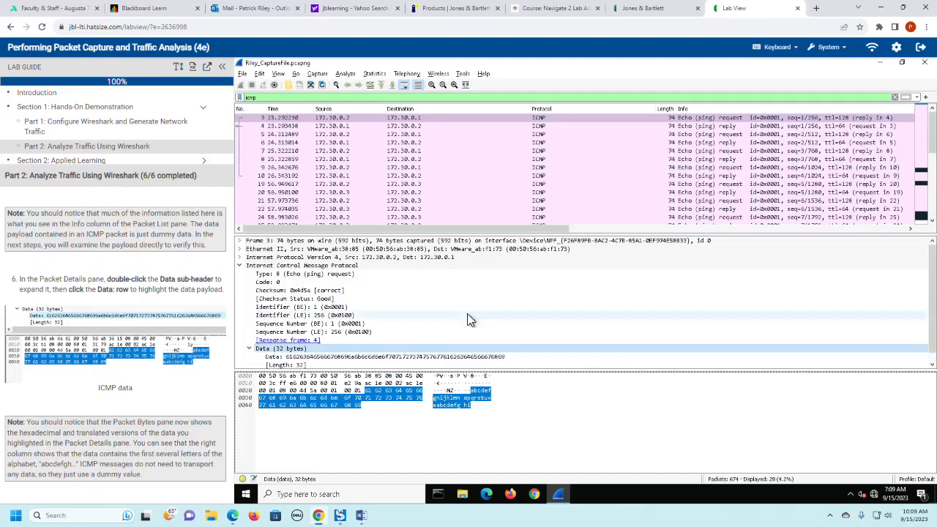
{"action": "scroll", "coordinate": [482, 312], "scroll_direction": "down", "scroll_amount": 1}
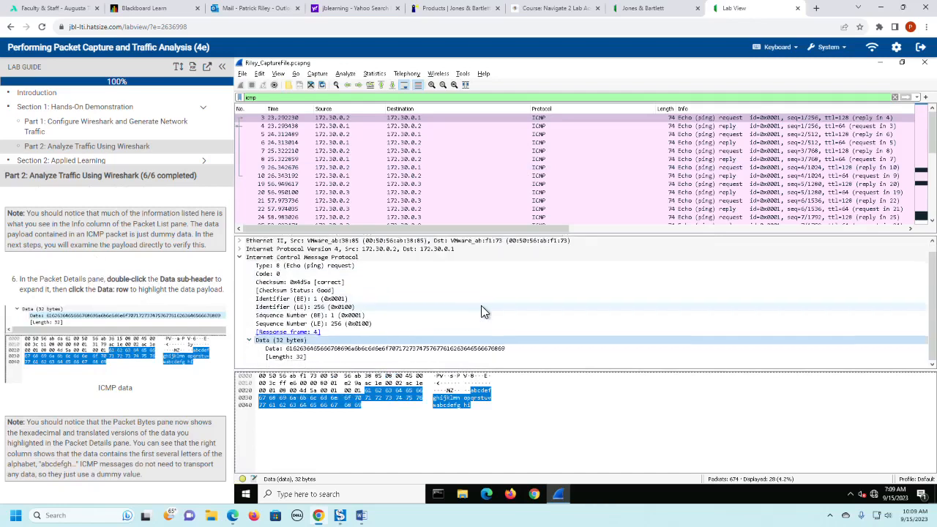
{"action": "left_click", "coordinate": [282, 350]}
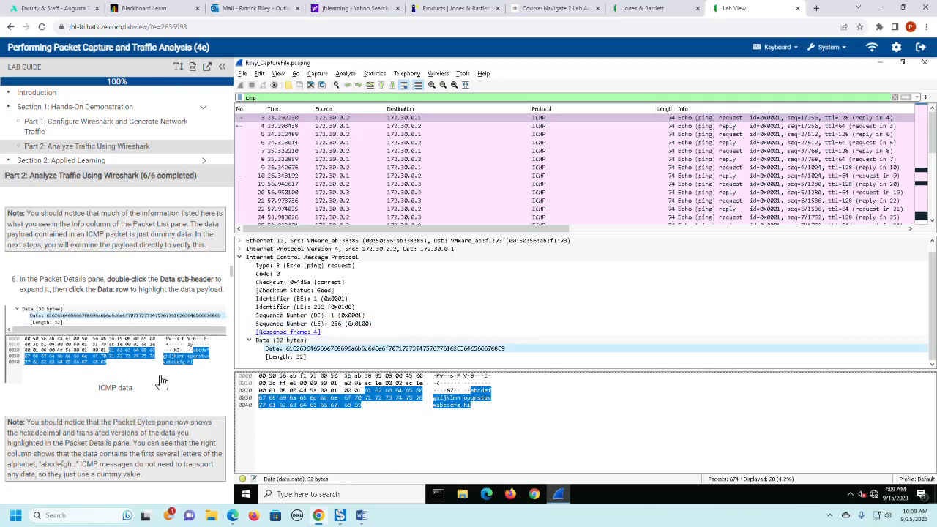
- Review the lab guide's screen capture of the ICMP payload and close it without saving
{"action": "scroll", "coordinate": [161, 385], "scroll_direction": "down", "scroll_amount": 2}
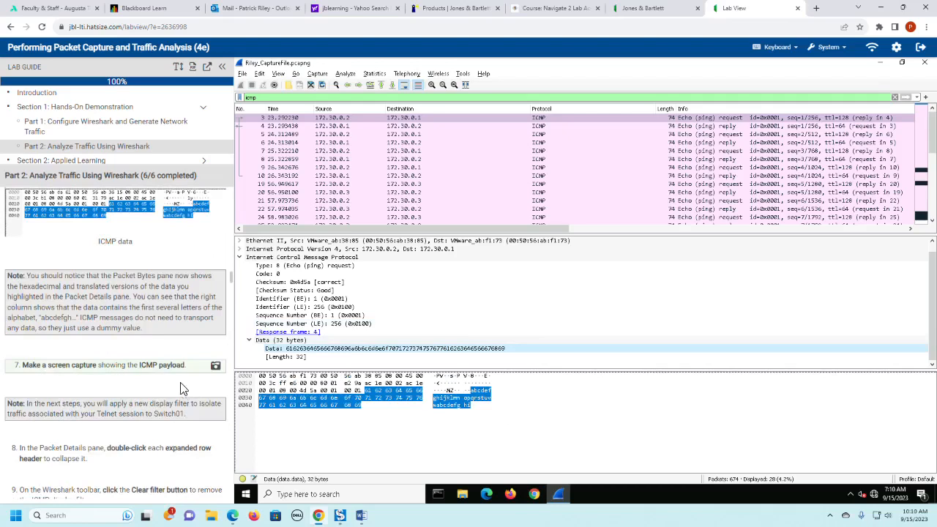
{"action": "left_click", "coordinate": [216, 365]}
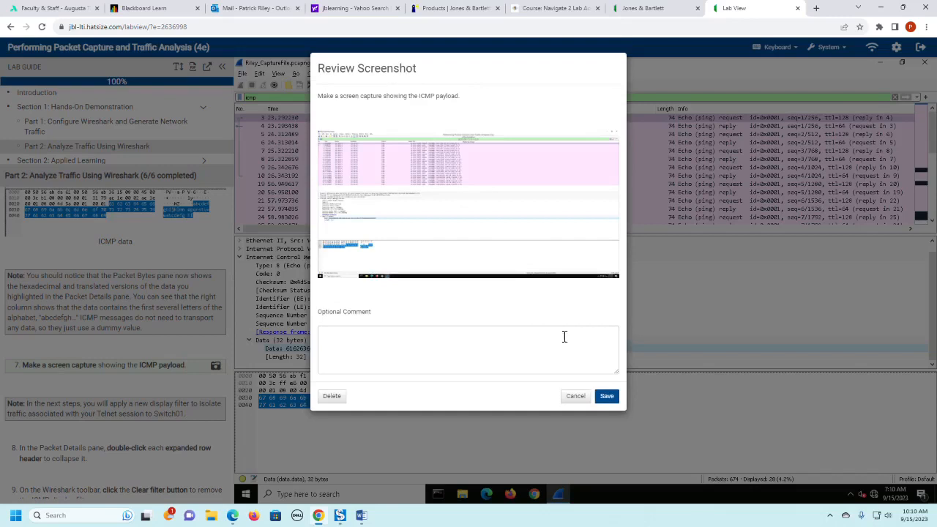
{"action": "left_click", "coordinate": [572, 398]}
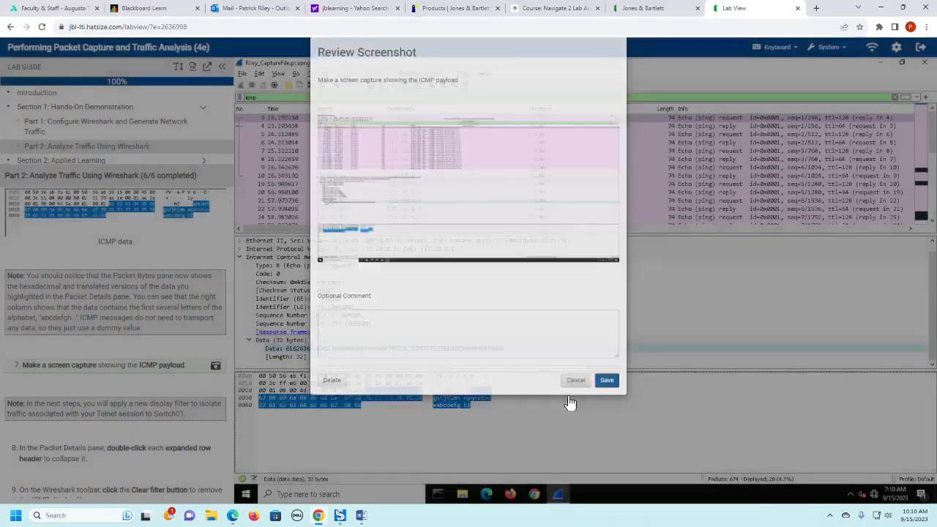
- Clear the icmp display filter and apply the filter telnet so only Telnet packets are listed
{"action": "scroll", "coordinate": [136, 403], "scroll_direction": "down", "scroll_amount": 2}
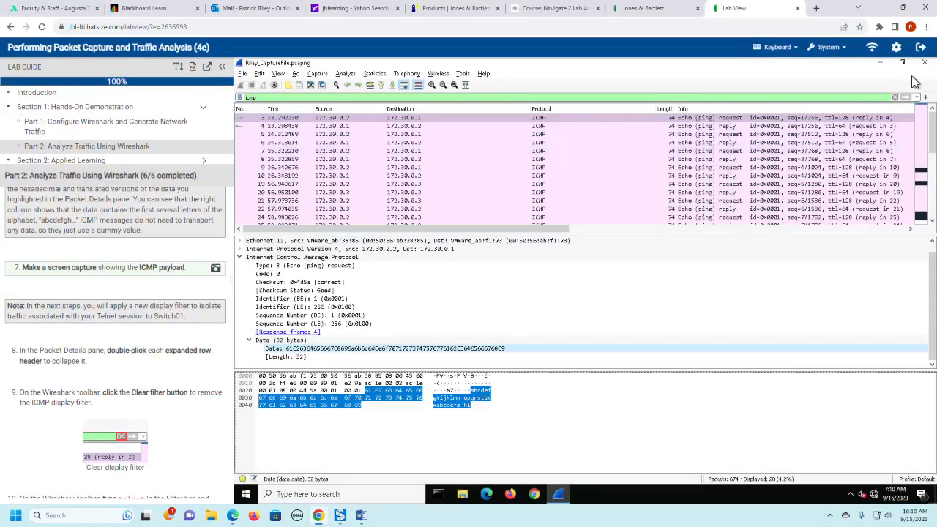
{"action": "left_click", "coordinate": [895, 97]}
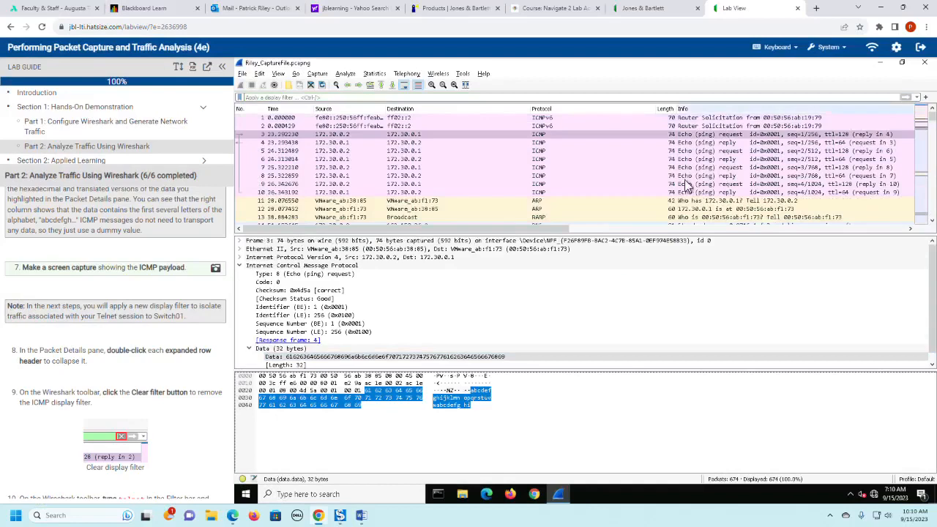
{"action": "scroll", "coordinate": [153, 377], "scroll_direction": "down", "scroll_amount": 2}
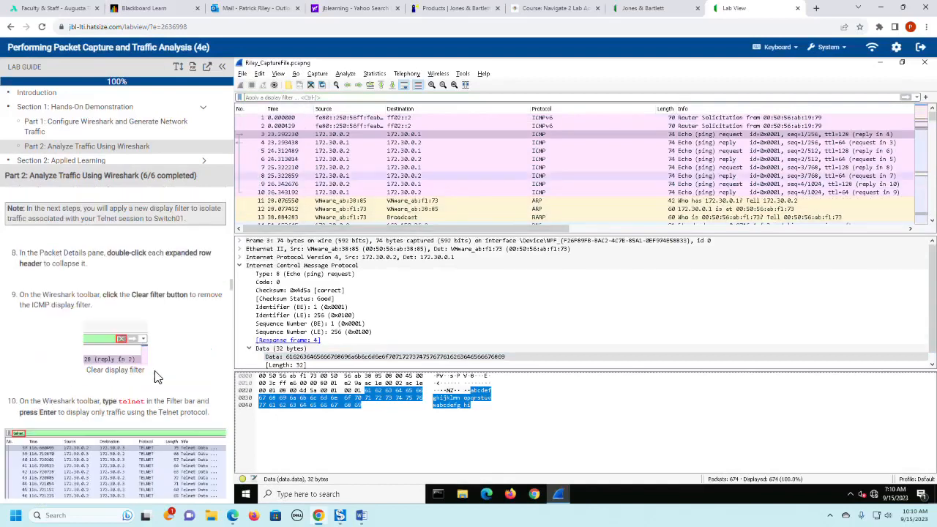
{"action": "left_click", "coordinate": [315, 98]}
{"action": "type", "text": "te"}
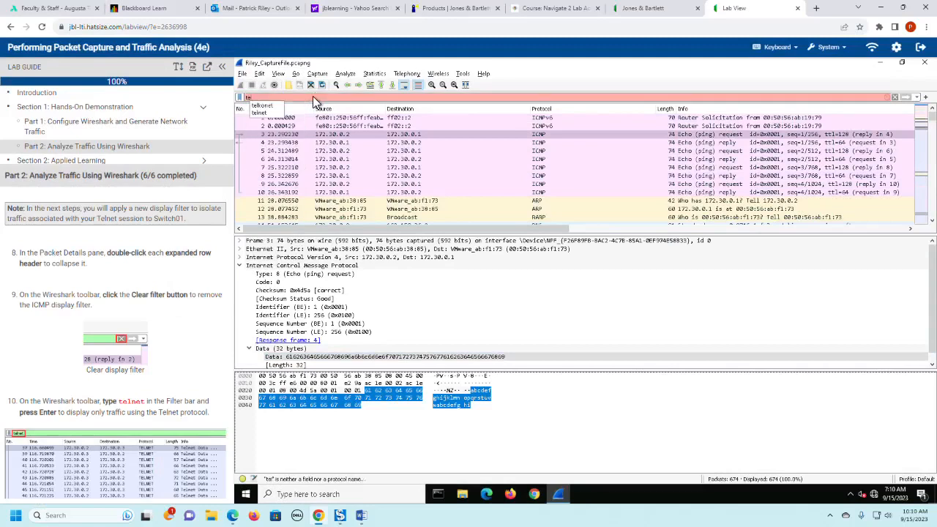
{"action": "type", "text": "lnet"}
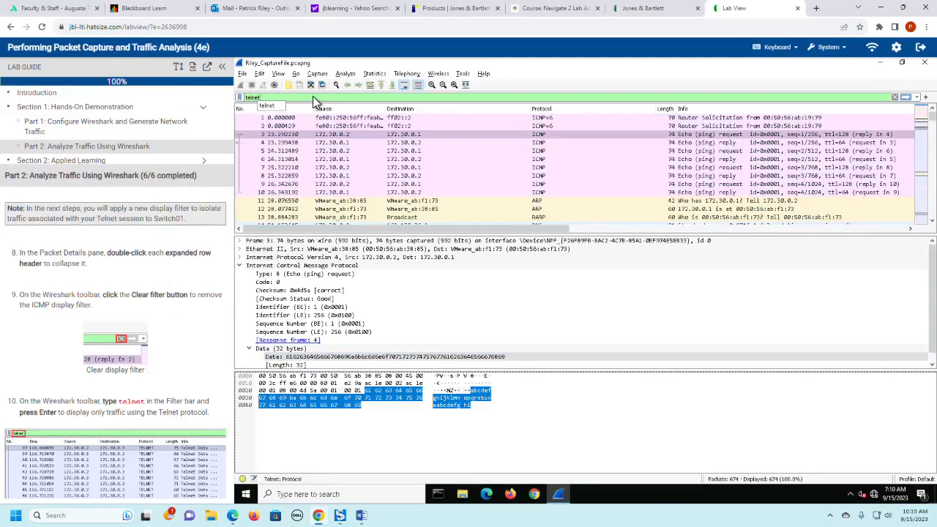
{"action": "key", "text": "Return"}
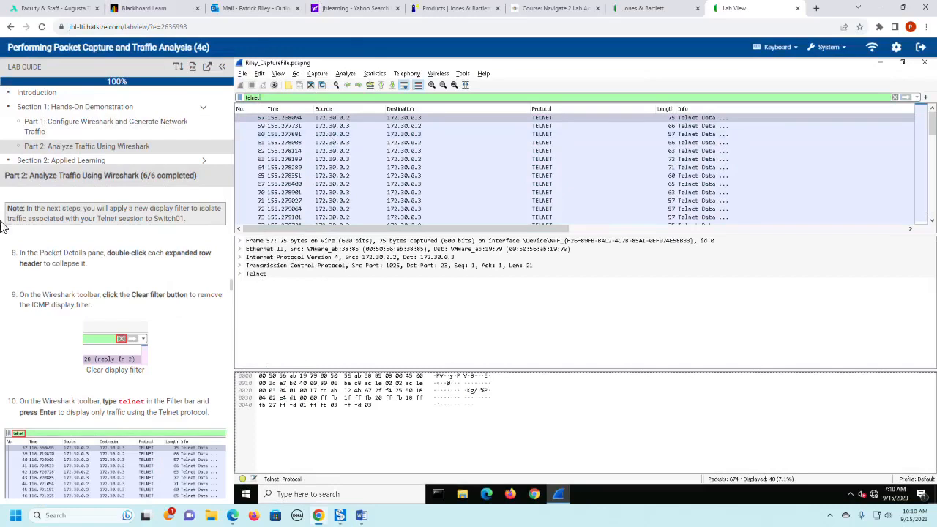
- Expand the Transmission Control Protocol row in the first Telnet packet's details, following lab step 11
{"action": "scroll", "coordinate": [191, 344], "scroll_direction": "down", "scroll_amount": 3}
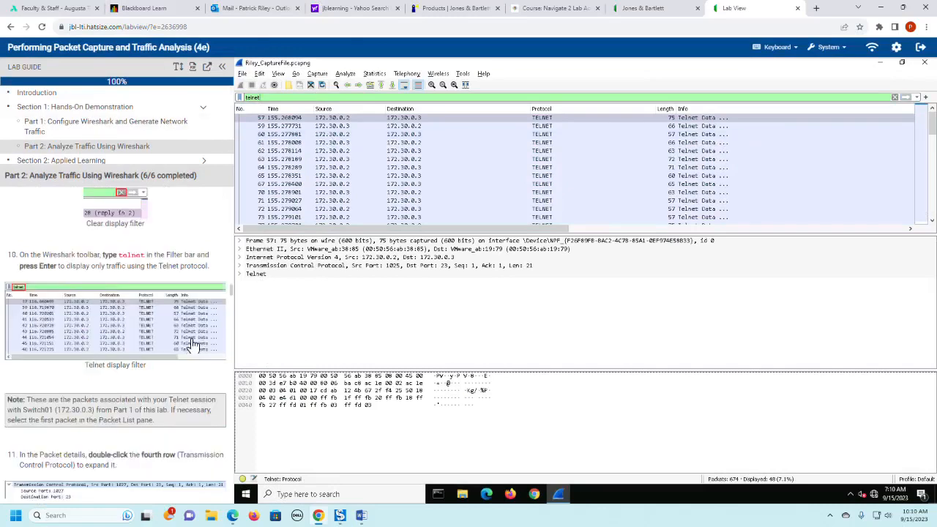
{"action": "scroll", "coordinate": [192, 344], "scroll_direction": "down", "scroll_amount": 3}
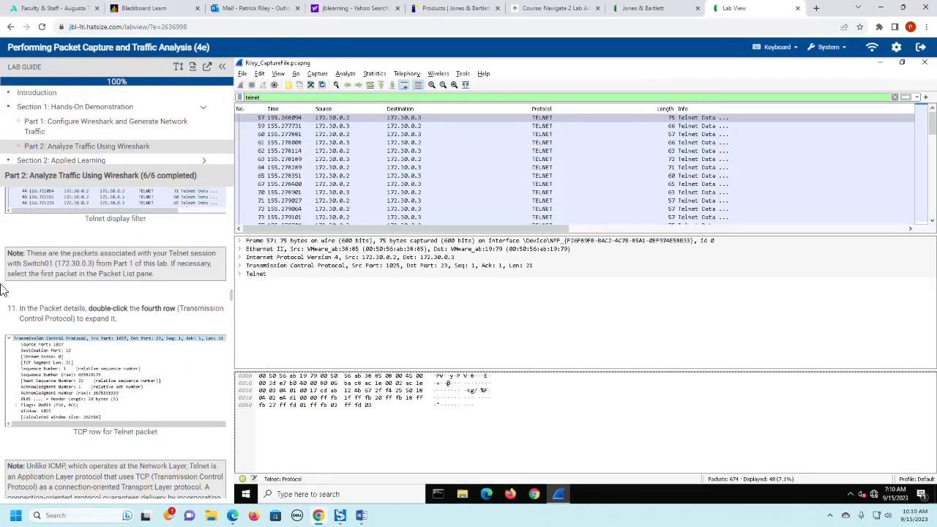
{"action": "double_click", "coordinate": [249, 266]}
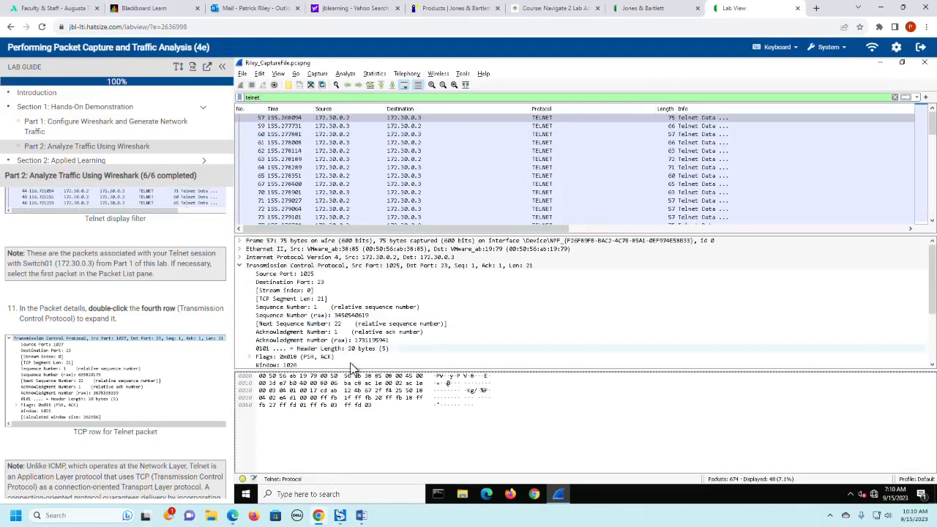
- Enlarge the Packet Details pane and expand the Flags row under Transmission Control Protocol to examine the first Telnet packet's flags
{"action": "left_click_drag", "start_coordinate": [350, 368], "coordinate": [350, 416]}
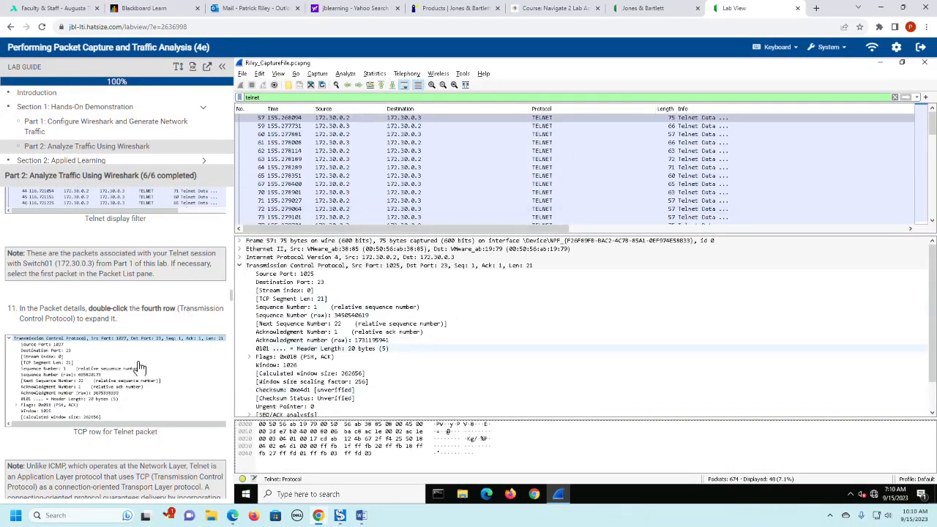
{"action": "scroll", "coordinate": [139, 366], "scroll_direction": "down", "scroll_amount": 1}
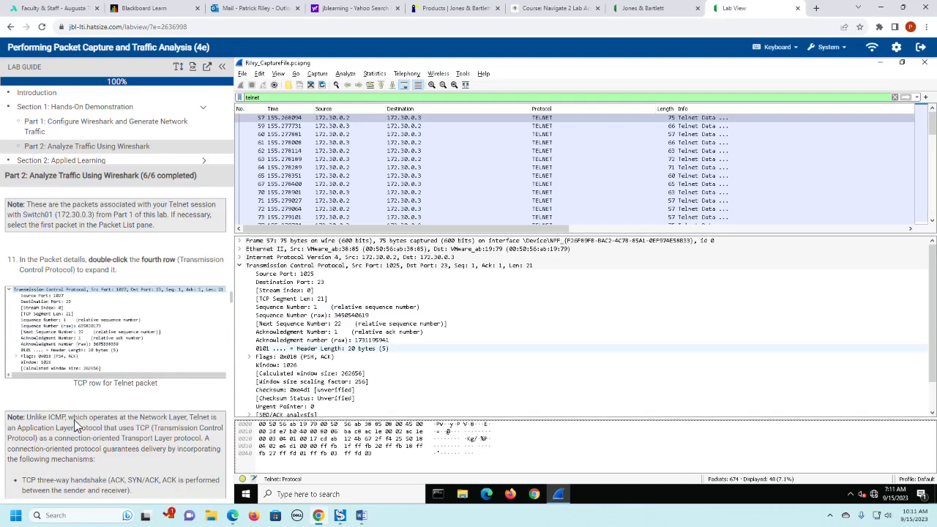
{"action": "scroll", "coordinate": [178, 374], "scroll_direction": "down", "scroll_amount": 2}
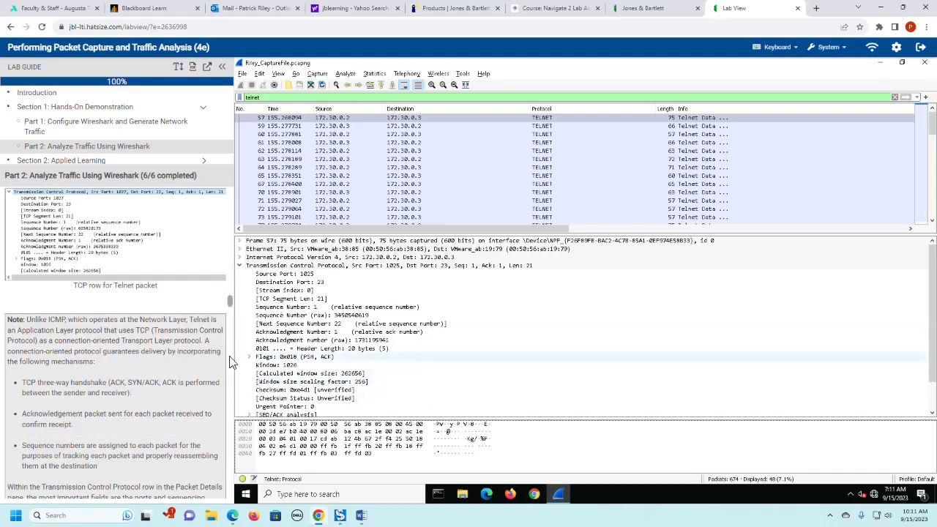
{"action": "left_click", "coordinate": [250, 358]}
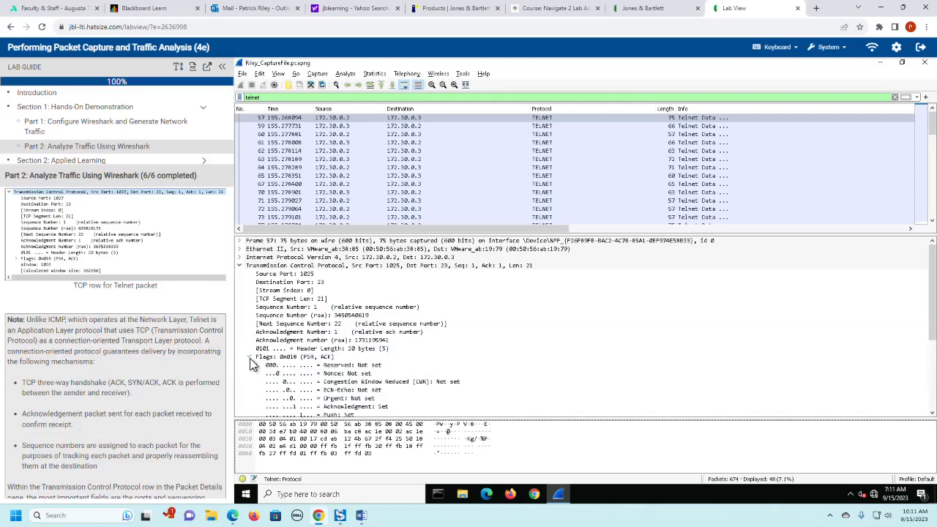
{"action": "scroll", "coordinate": [495, 342], "scroll_direction": "down", "scroll_amount": 1}
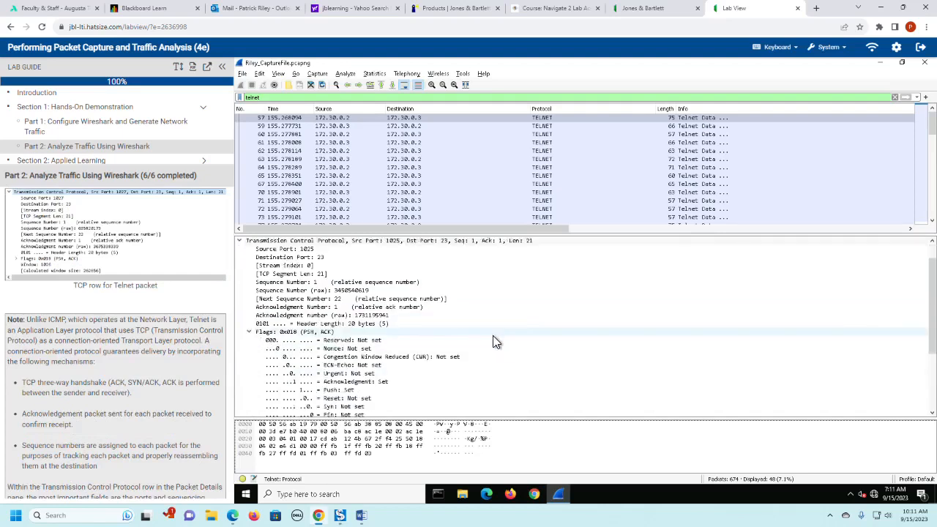
{"action": "scroll", "coordinate": [495, 342], "scroll_direction": "down", "scroll_amount": 2}
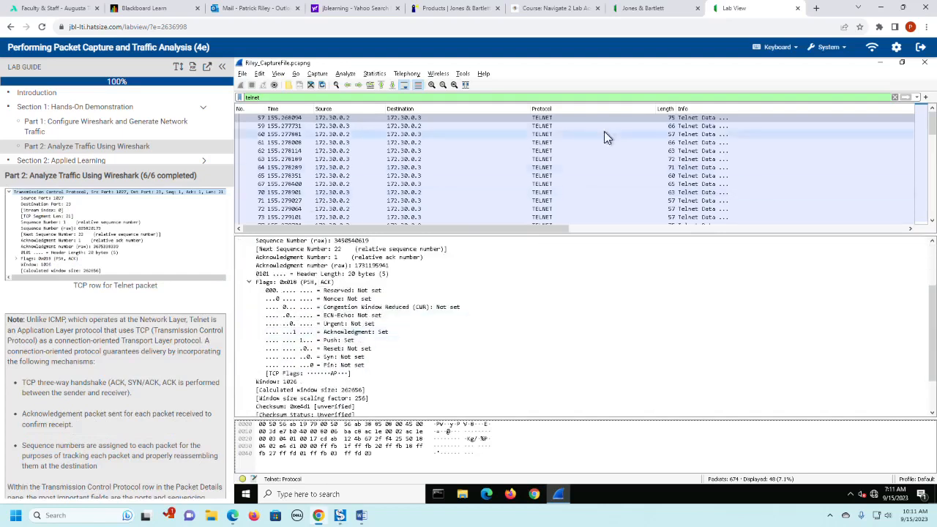
- Examine the TCP flags of packets 59 and 60, and inspect packet 64's flags in a separate packet window before closing it
{"action": "left_click", "coordinate": [285, 127]}
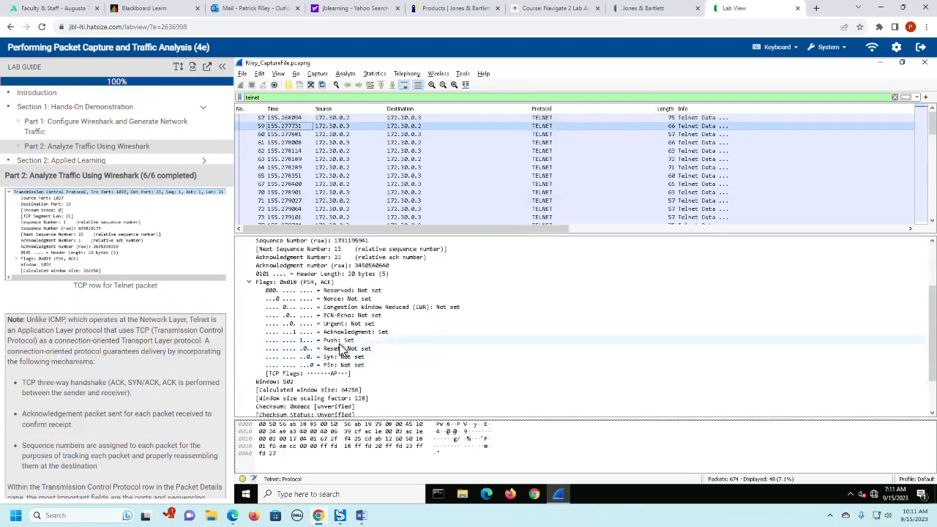
{"action": "left_click", "coordinate": [282, 135]}
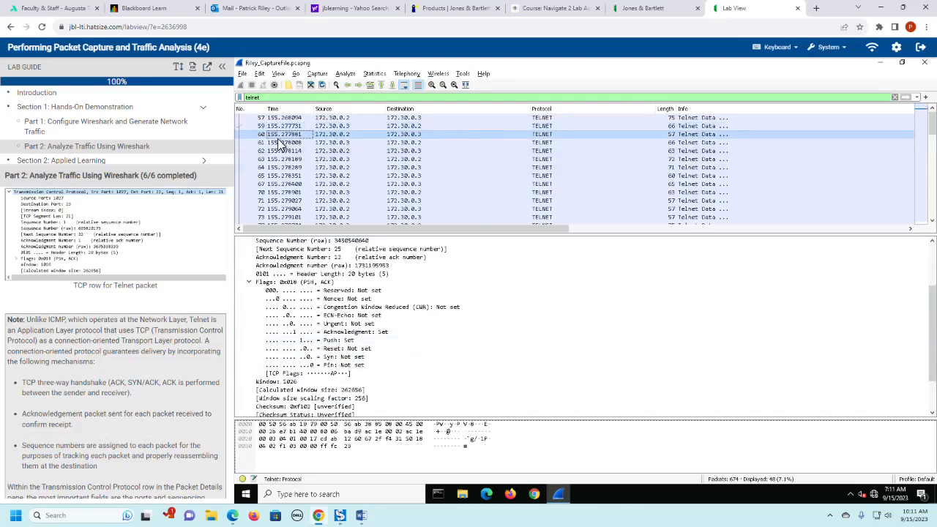
{"action": "double_click", "coordinate": [279, 169]}
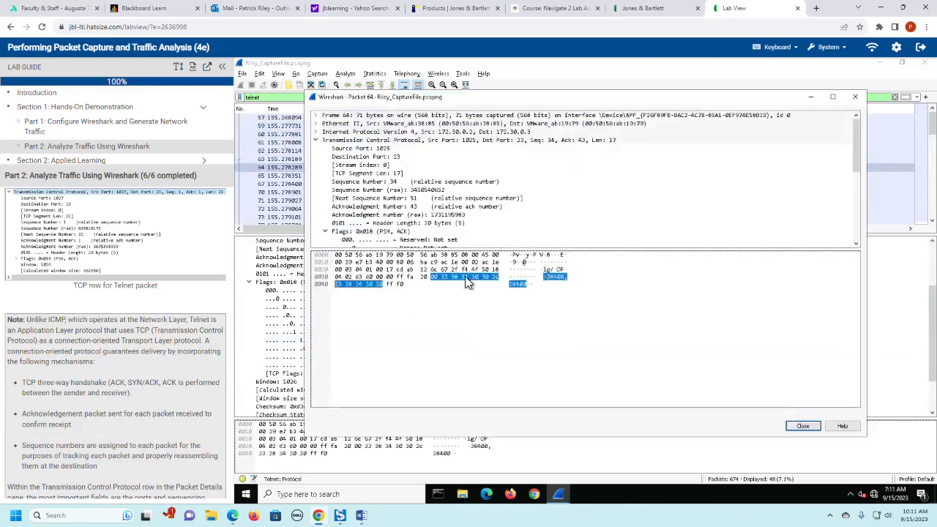
{"action": "scroll", "coordinate": [522, 191], "scroll_direction": "down", "scroll_amount": 1}
{"action": "scroll", "coordinate": [521, 192], "scroll_direction": "down", "scroll_amount": 3}
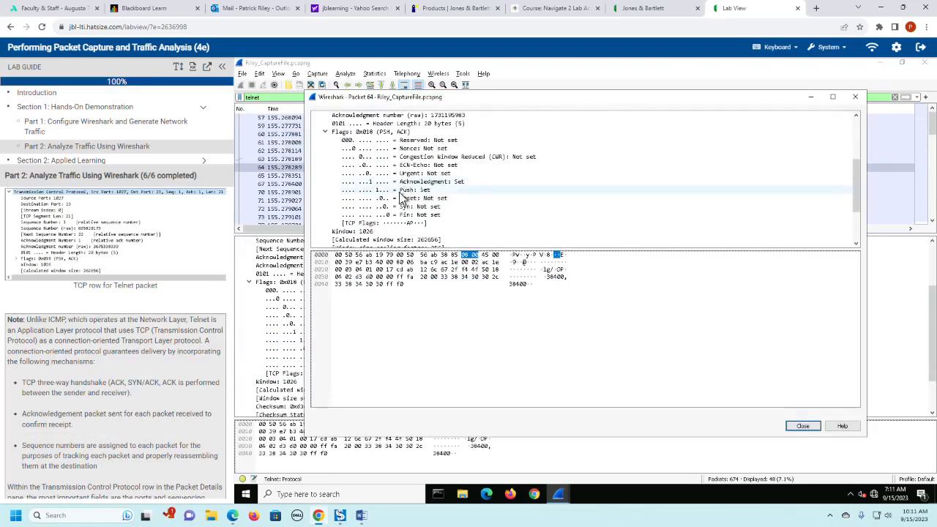
{"action": "left_click", "coordinate": [855, 99]}
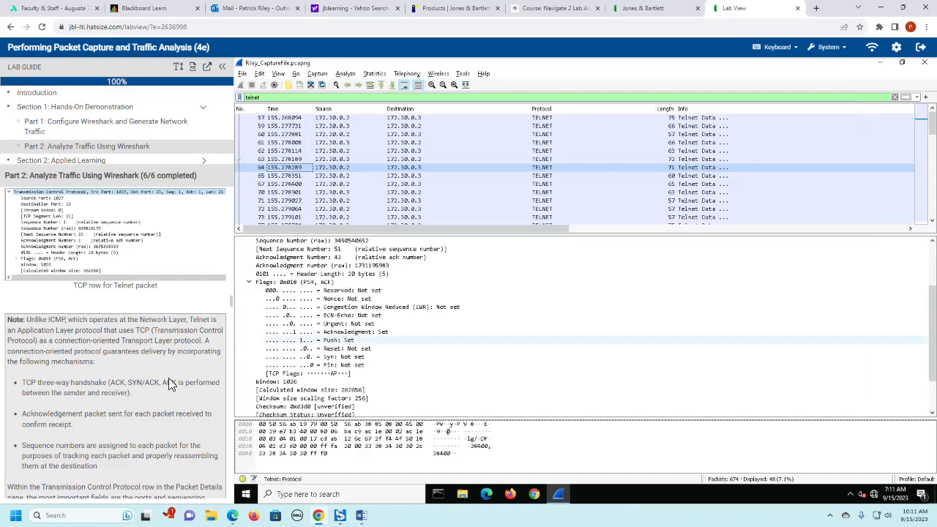
- Read the lab guide's TCP note, collapse packet 64's Flags row, and select its raw Sequence Number field
{"action": "scroll", "coordinate": [169, 384], "scroll_direction": "down", "scroll_amount": 1}
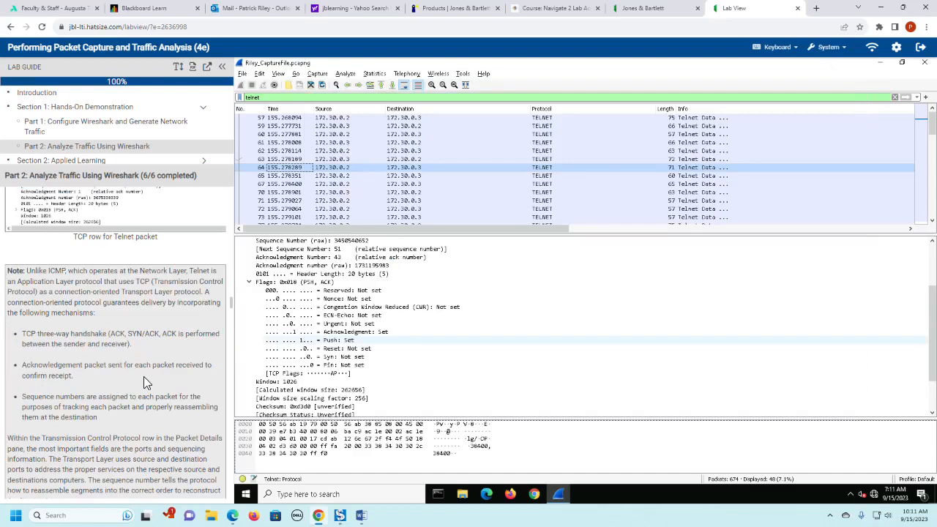
{"action": "scroll", "coordinate": [144, 376], "scroll_direction": "down", "scroll_amount": 2}
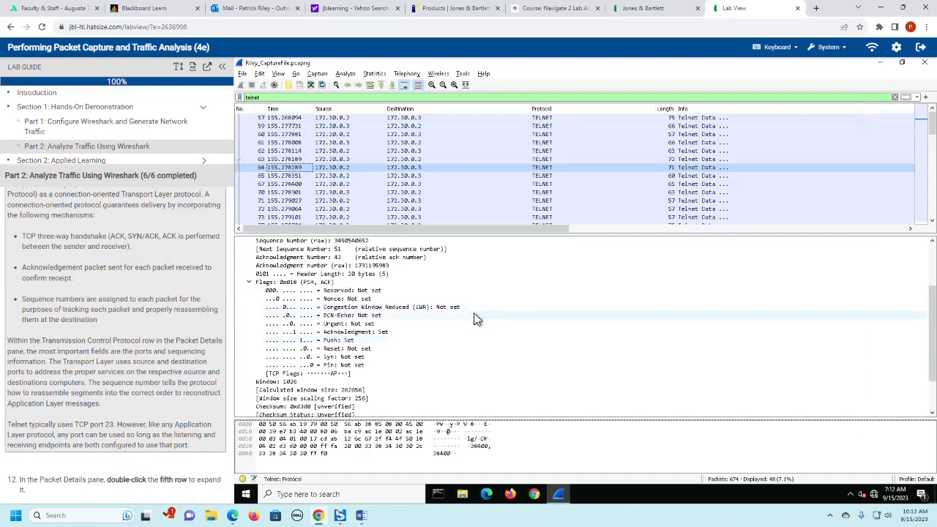
{"action": "left_click", "coordinate": [250, 283]}
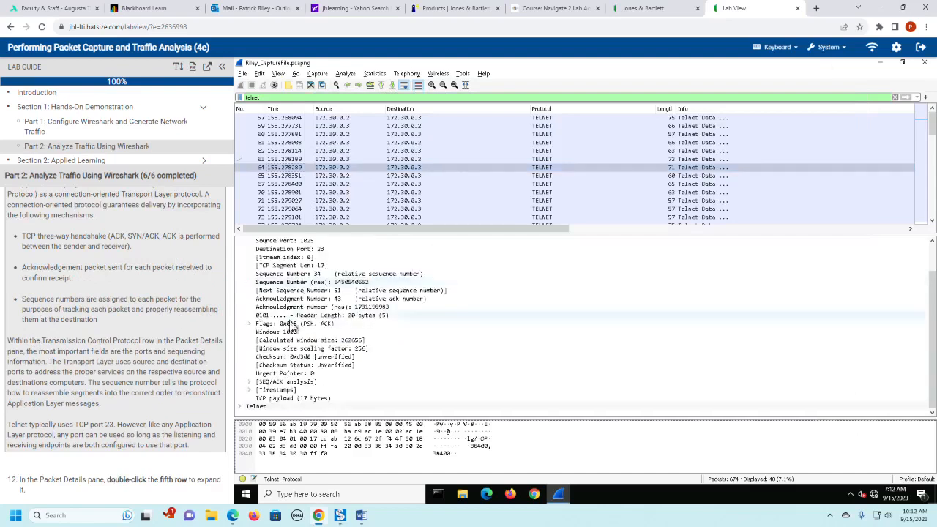
{"action": "left_click", "coordinate": [288, 283]}
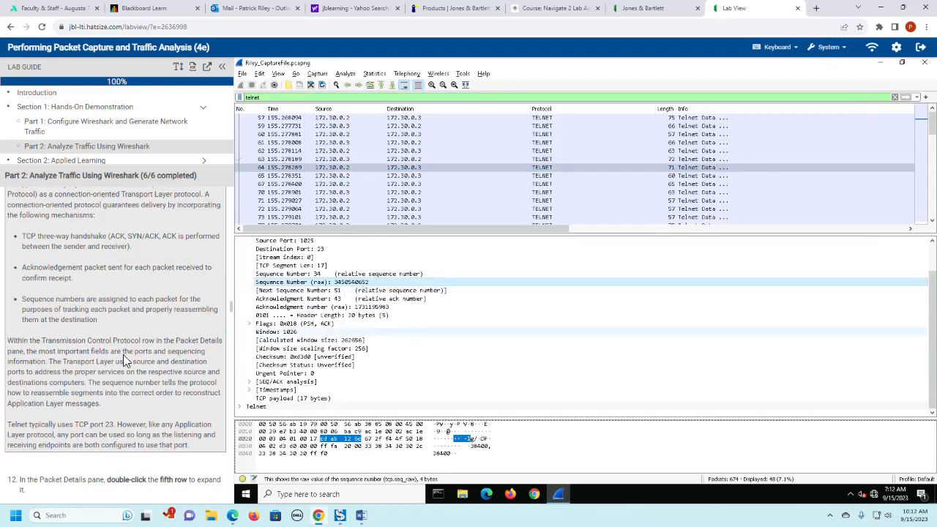
- Following lab step 12, collapse the Transmission Control Protocol row and expand the Telnet row in packet 64's details
{"action": "scroll", "coordinate": [123, 355], "scroll_direction": "down", "scroll_amount": 2}
{"action": "scroll", "coordinate": [123, 360], "scroll_direction": "down", "scroll_amount": 2}
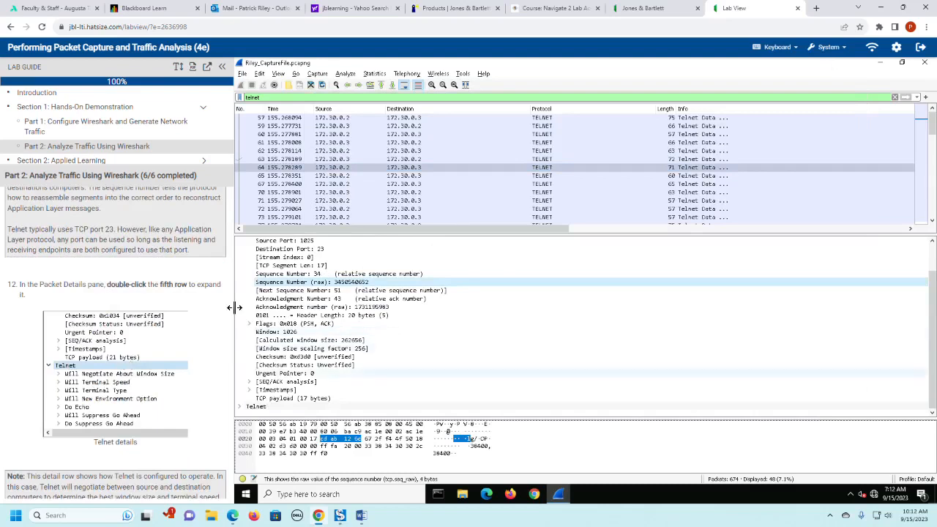
{"action": "scroll", "coordinate": [311, 324], "scroll_direction": "up", "scroll_amount": 2}
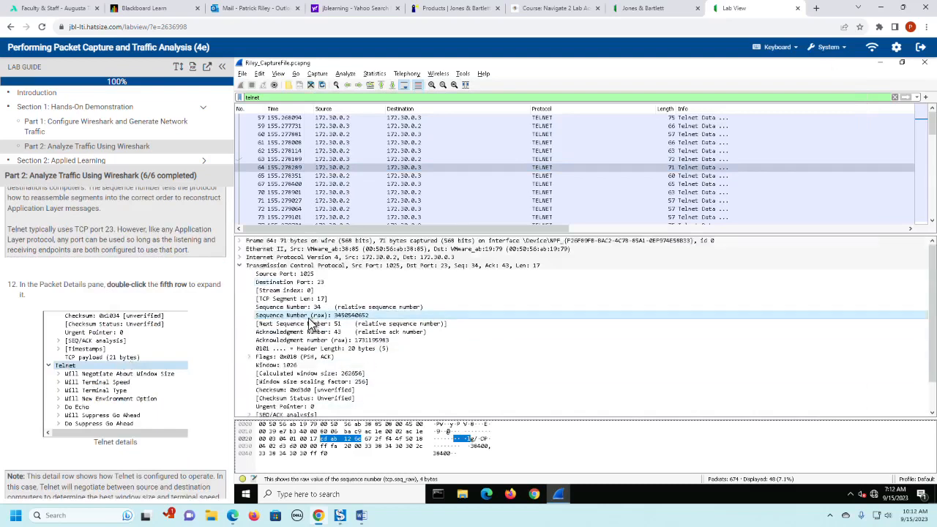
{"action": "left_click", "coordinate": [243, 265]}
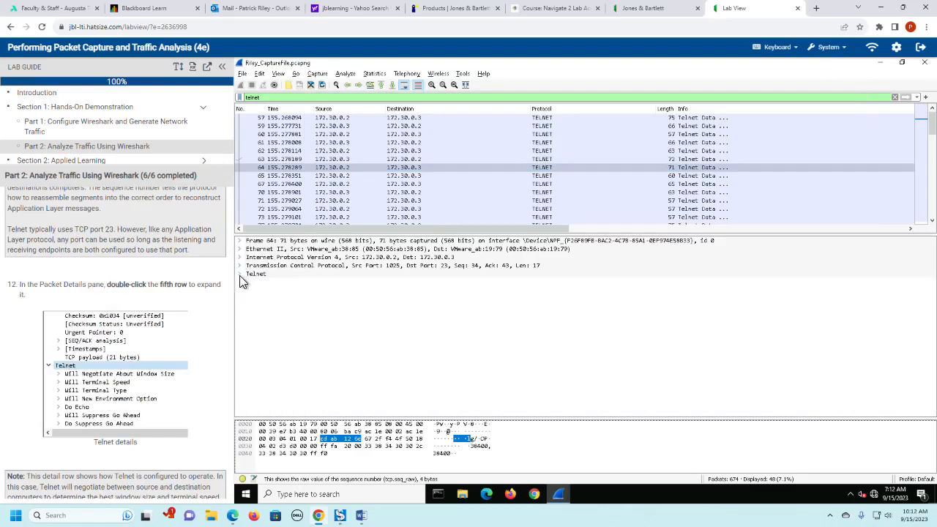
{"action": "left_click", "coordinate": [241, 274]}
- Read the guide's note on Telnet and expand the Suboption Terminal Speed, Suboption End and Subcommand: Terminal Speed rows
{"action": "scroll", "coordinate": [230, 362], "scroll_direction": "down", "scroll_amount": 2}
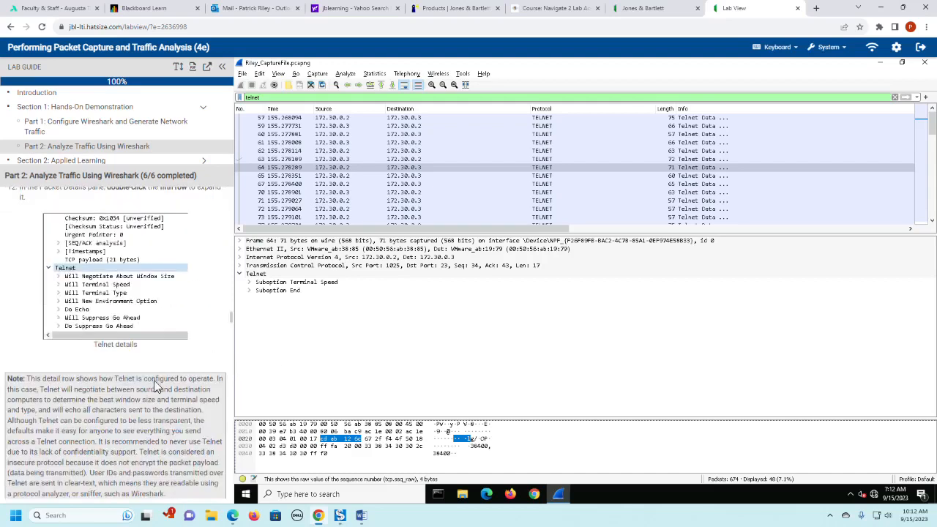
{"action": "scroll", "coordinate": [162, 381], "scroll_direction": "down", "scroll_amount": 2}
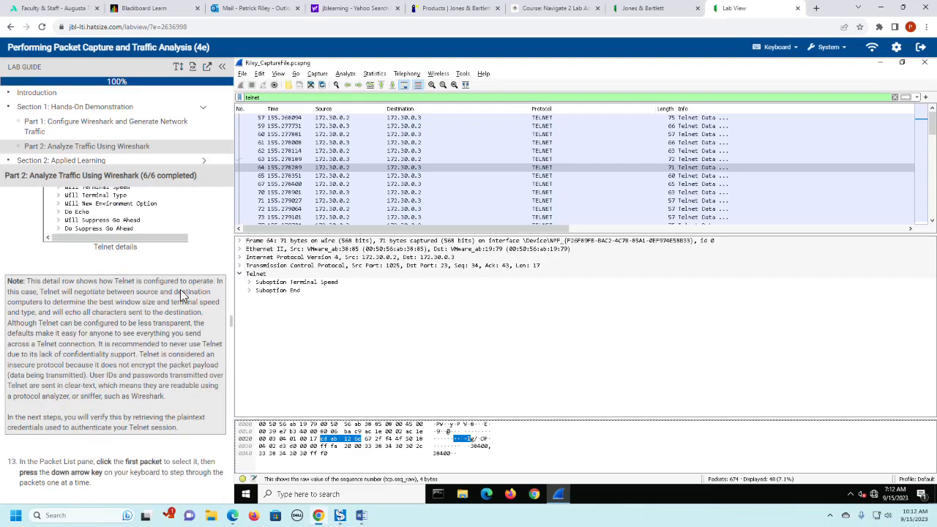
{"action": "left_click", "coordinate": [250, 282]}
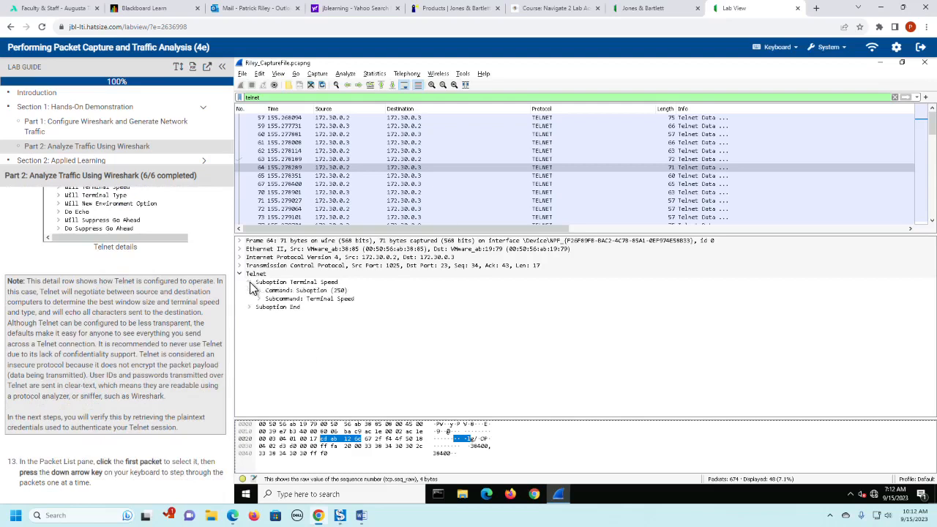
{"action": "left_click", "coordinate": [249, 306]}
{"action": "left_click", "coordinate": [258, 298]}
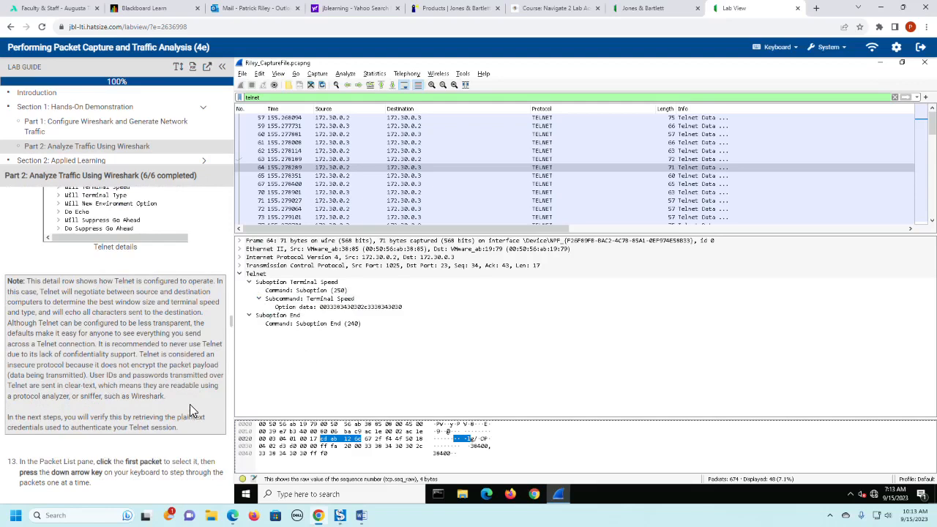
- Following lab step 13, select packet 57, the first Telnet packet, and collapse its Transmission Control Protocol row
{"action": "scroll", "coordinate": [189, 404], "scroll_direction": "down", "scroll_amount": 2}
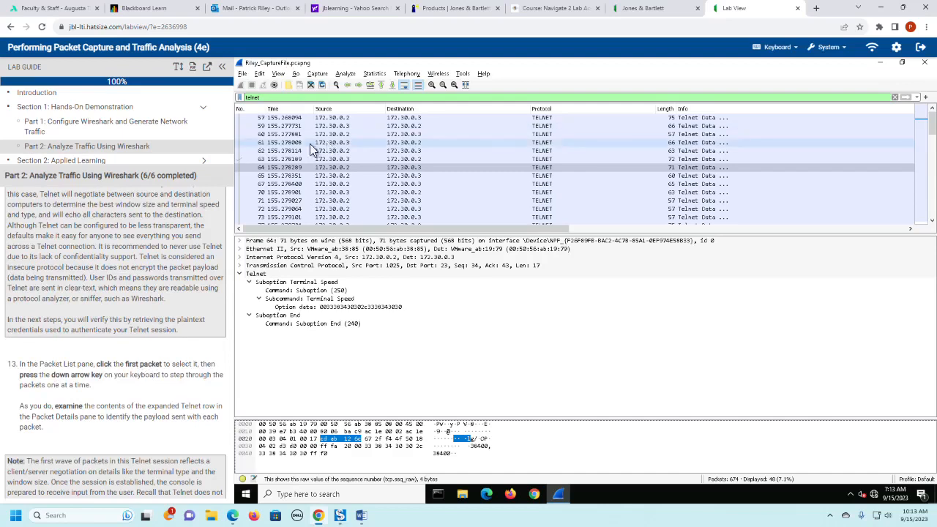
{"action": "left_click", "coordinate": [297, 118]}
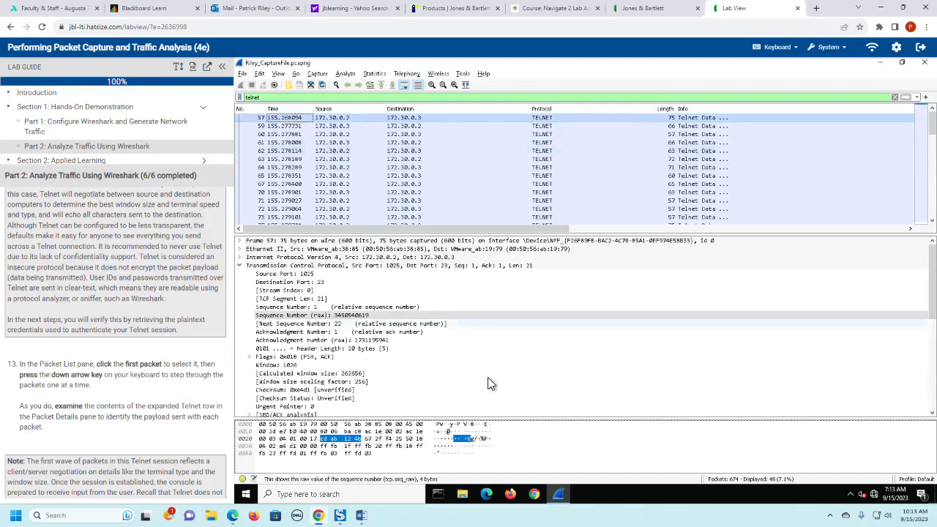
{"action": "scroll", "coordinate": [521, 385], "scroll_direction": "down", "scroll_amount": 3}
{"action": "scroll", "coordinate": [521, 383], "scroll_direction": "up", "scroll_amount": 3}
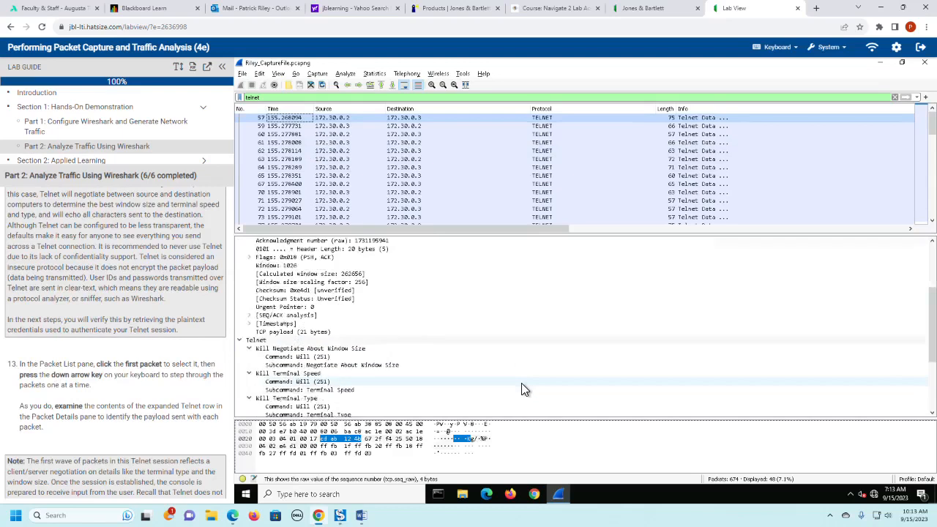
{"action": "left_click", "coordinate": [239, 265]}
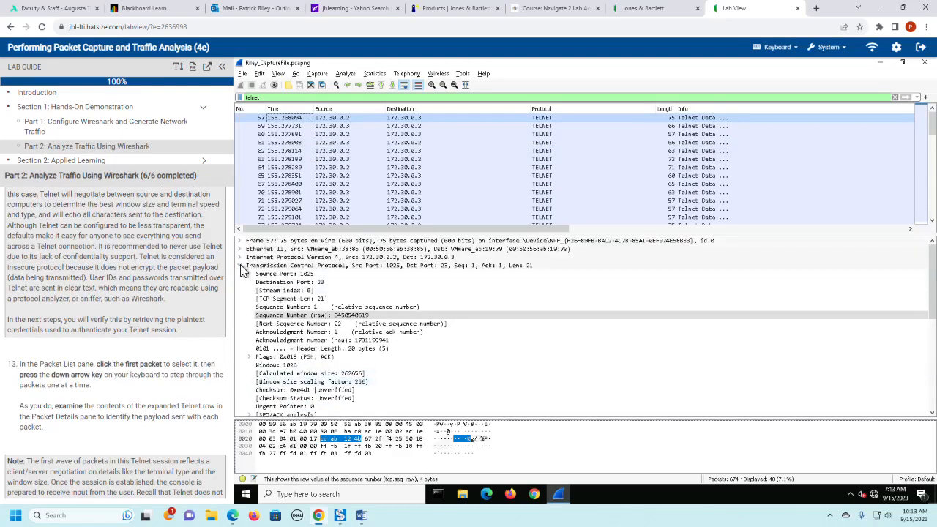
{"action": "left_click", "coordinate": [239, 274]}
- Examine the Telnet negotiation options and their subcommands in packet 57's details
{"action": "scroll", "coordinate": [405, 315], "scroll_direction": "down", "scroll_amount": 1}
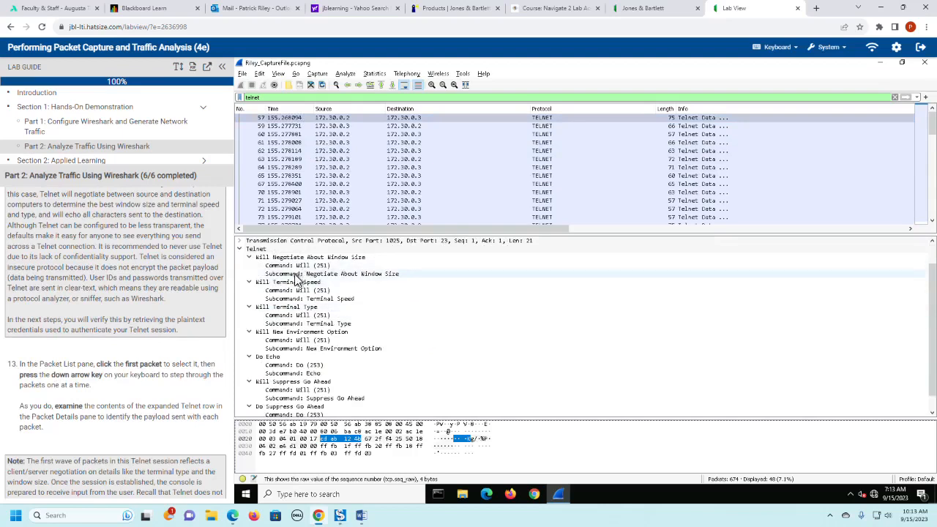
{"action": "scroll", "coordinate": [498, 361], "scroll_direction": "down", "scroll_amount": 1}
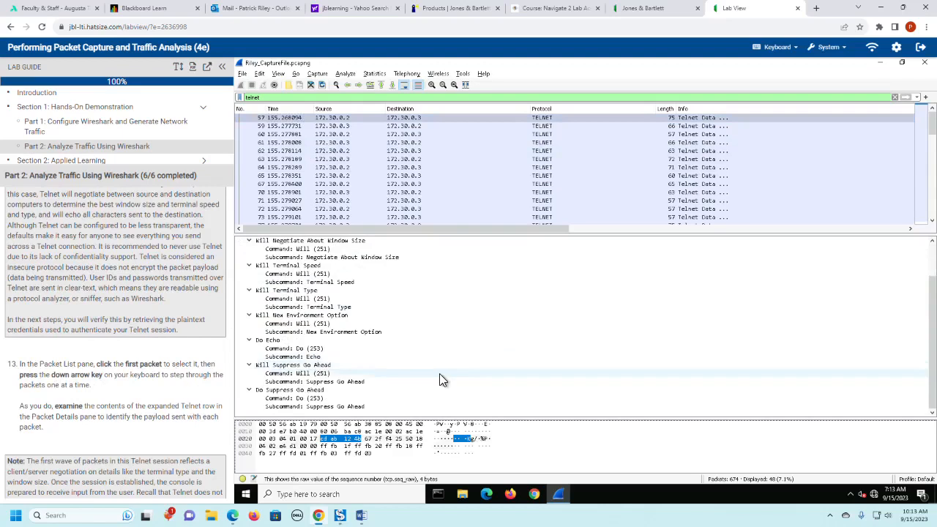
{"action": "key", "text": "Home"}
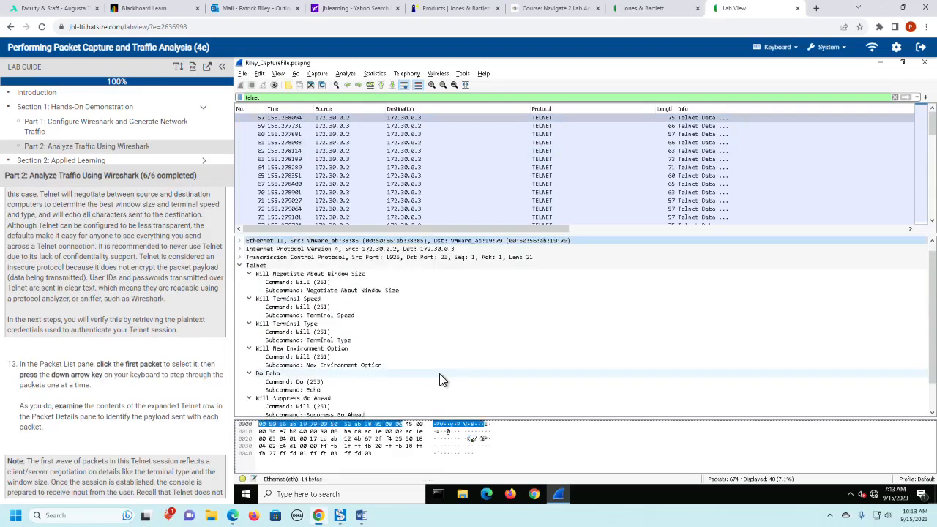
{"action": "scroll", "coordinate": [458, 379], "scroll_direction": "down", "scroll_amount": 2}
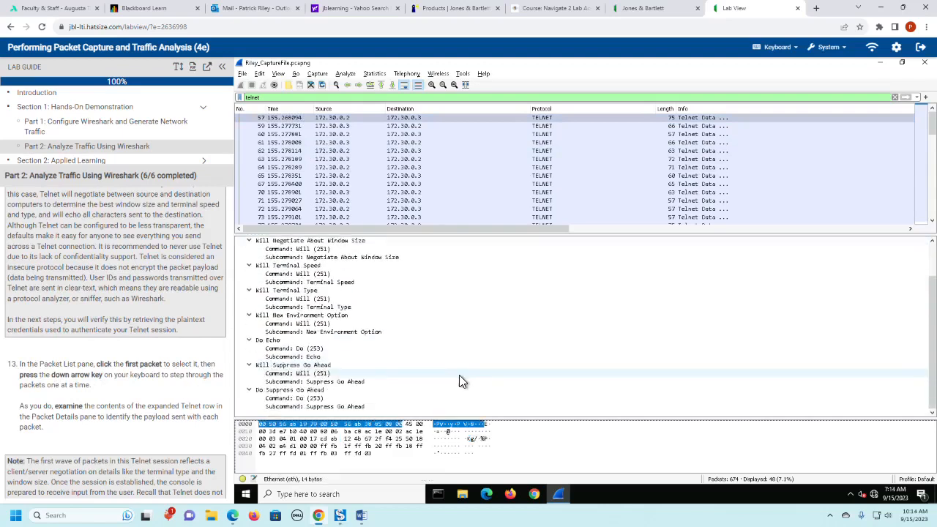
{"action": "key", "text": "Down"}
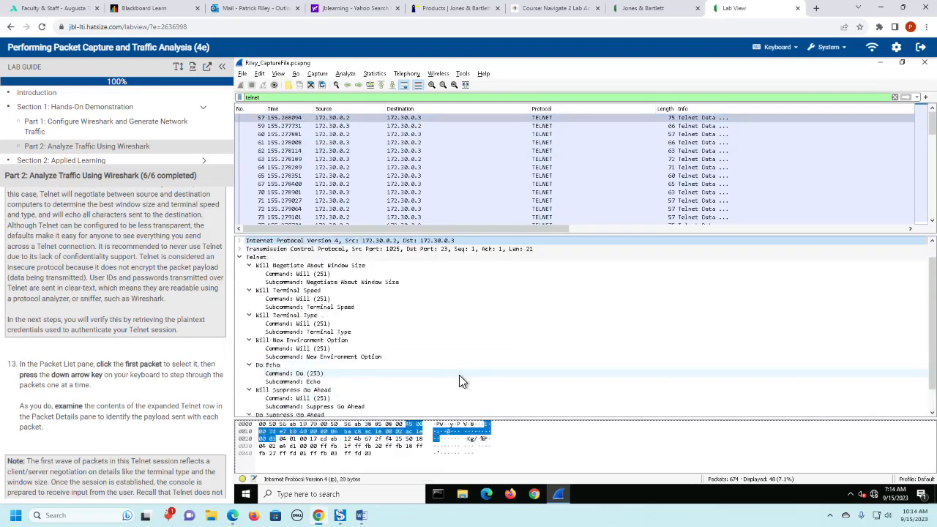
{"action": "key", "text": "Up"}
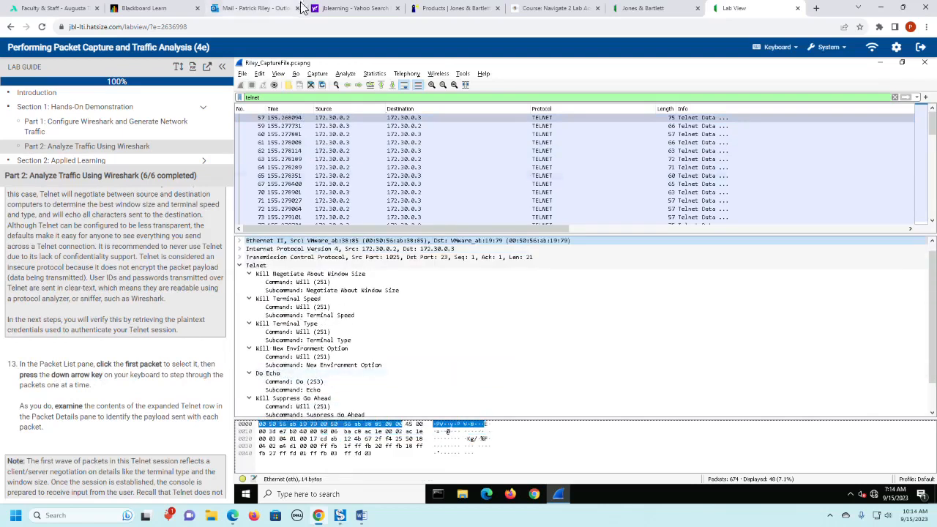
- Sort the packet list by Source and step through packets 60 to 73, examining each one's Telnet payload
{"action": "left_click", "coordinate": [345, 110]}
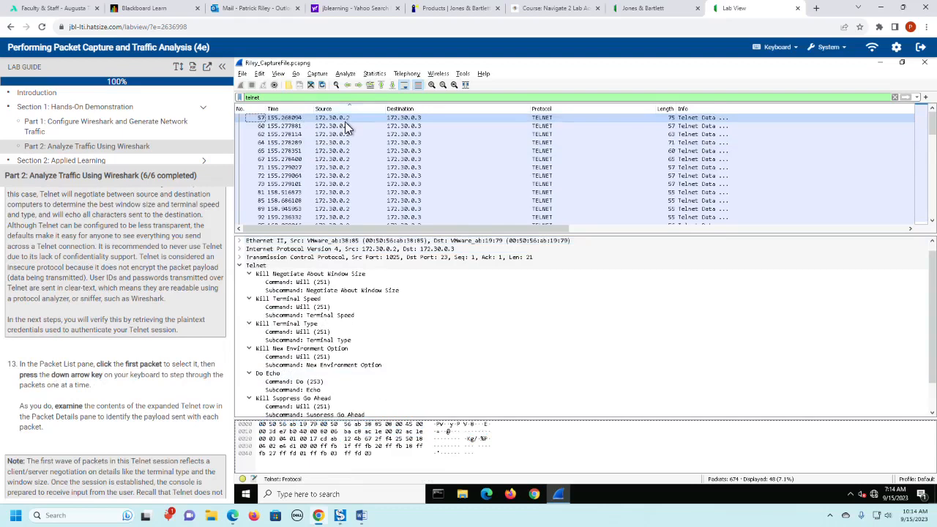
{"action": "key", "text": "Down"}
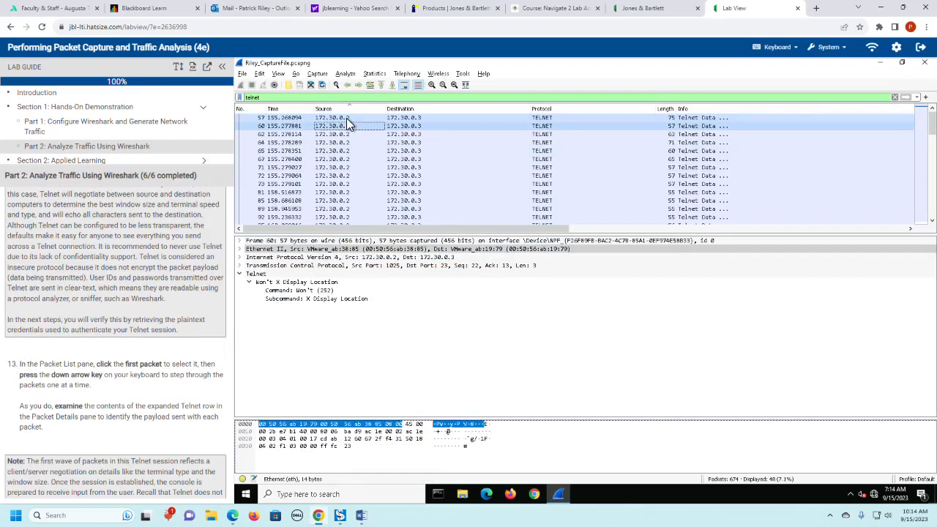
{"action": "key", "text": "Down"}
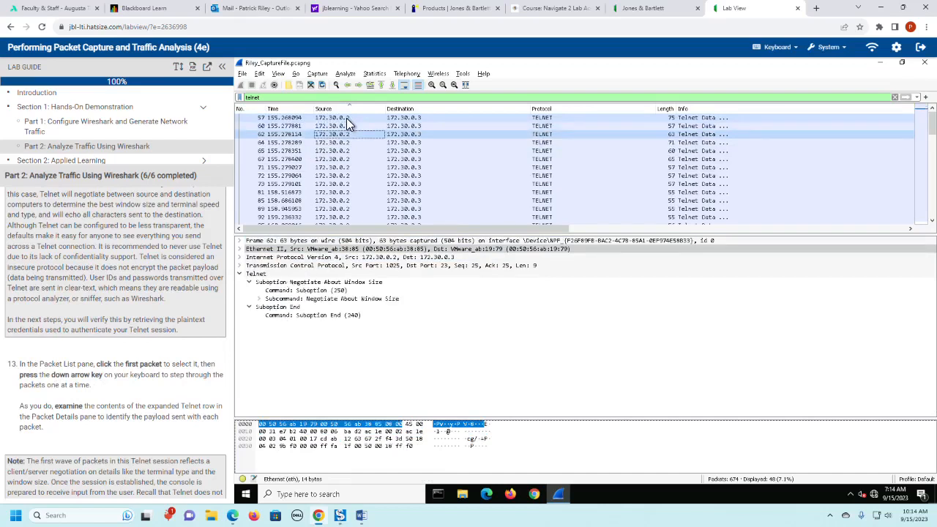
{"action": "key", "text": "Down"}
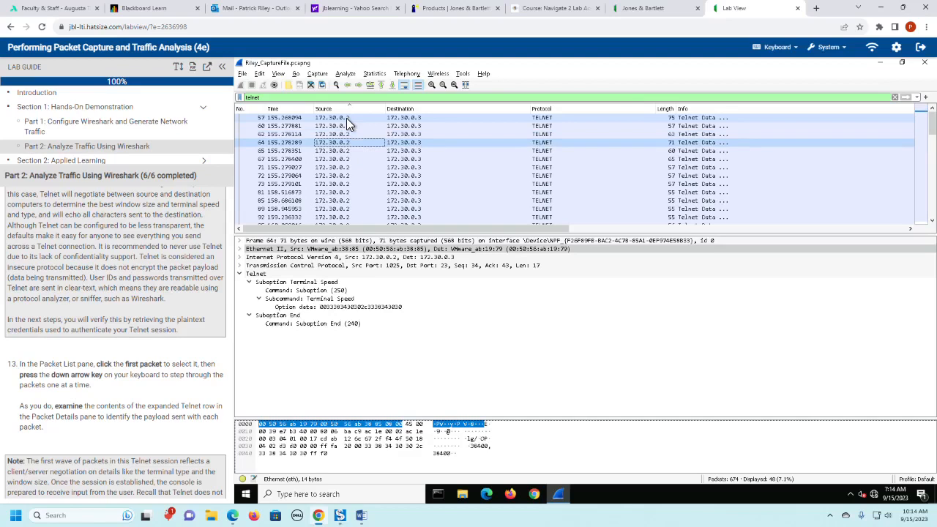
{"action": "key", "text": "Down"}
{"action": "key", "text": "Down"}
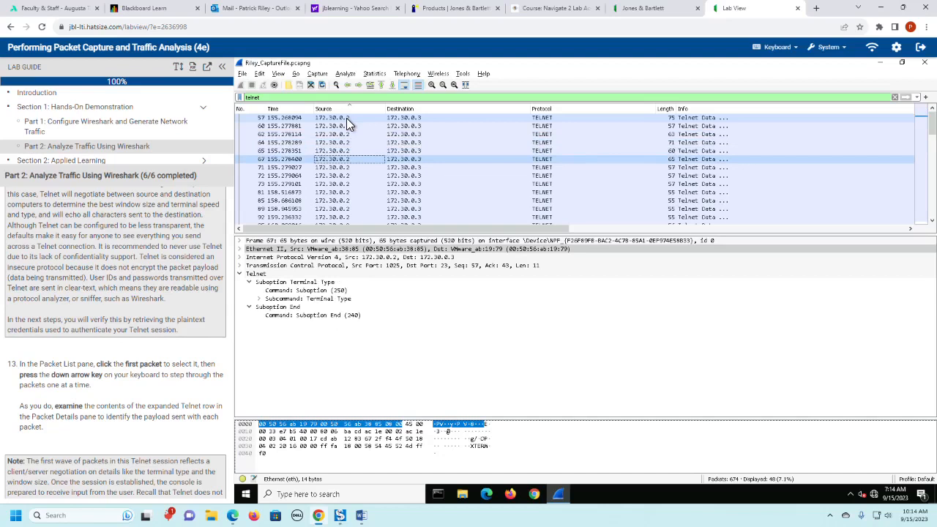
{"action": "key", "text": "Down"}
{"action": "key", "text": "Down"}
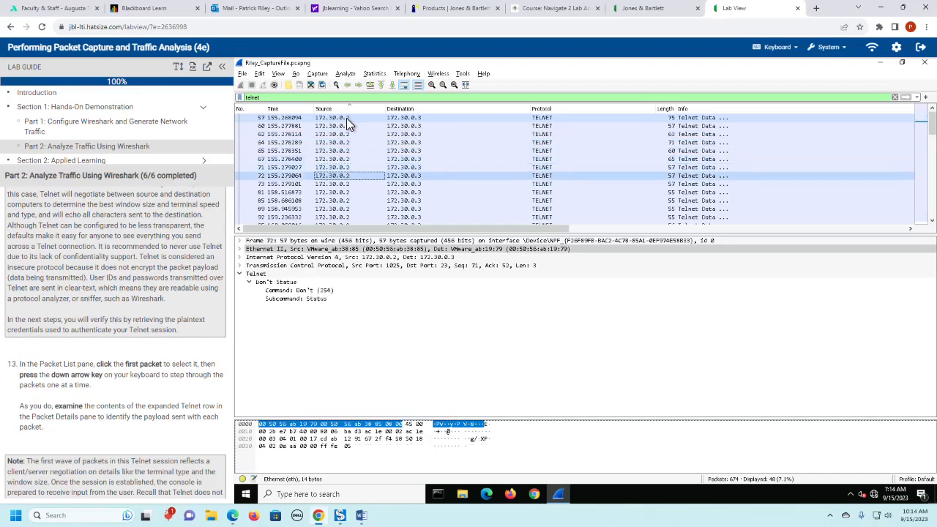
- Recheck the last negotiation packets and step through packets 81 to 95, examining the username characters in the Telnet data
{"action": "key", "text": "Down"}
{"action": "key", "text": "Down"}
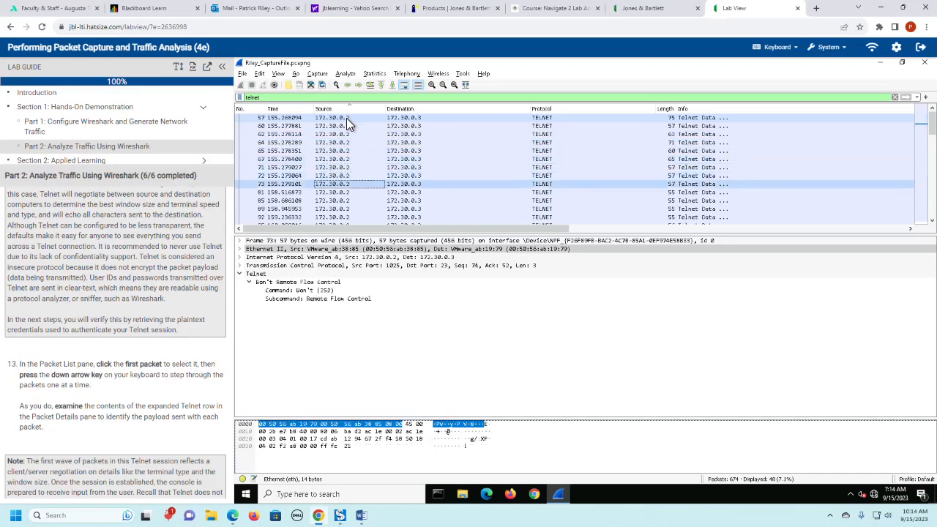
{"action": "key", "text": "Up"}
{"action": "key", "text": "Up"}
{"action": "key", "text": "Up"}
{"action": "key", "text": "Down"}
{"action": "key", "text": "Down"}
{"action": "key", "text": "Down"}
{"action": "key", "text": "Down"}
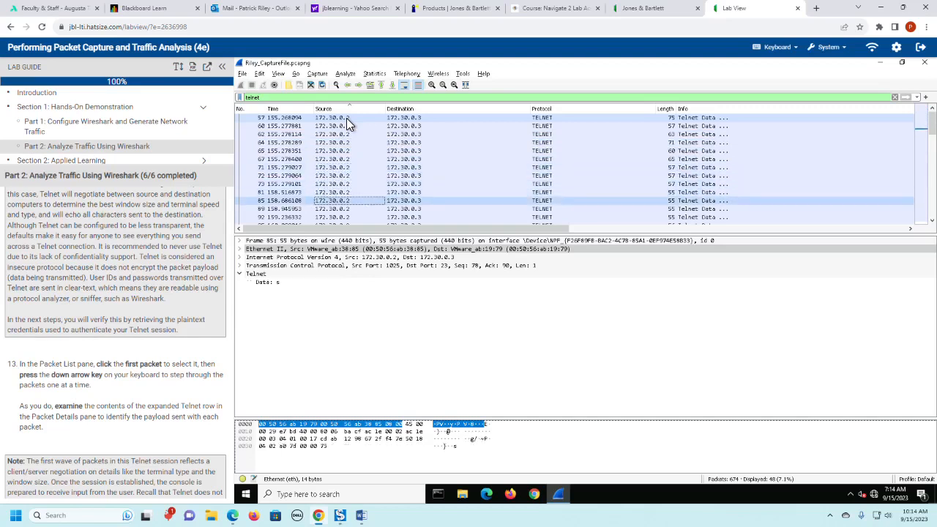
{"action": "key", "text": "Down"}
{"action": "key", "text": "Down"}
{"action": "key", "text": "Down"}
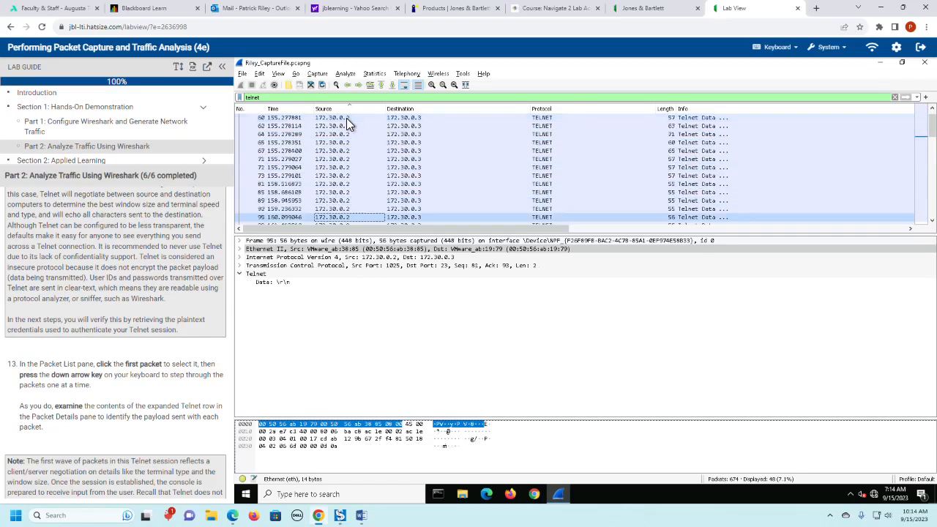
- Step through packets 98 to 112, going back once to packet 95, and examine the password characters in the Telnet data
{"action": "key", "text": "Down"}
{"action": "key", "text": "Down"}
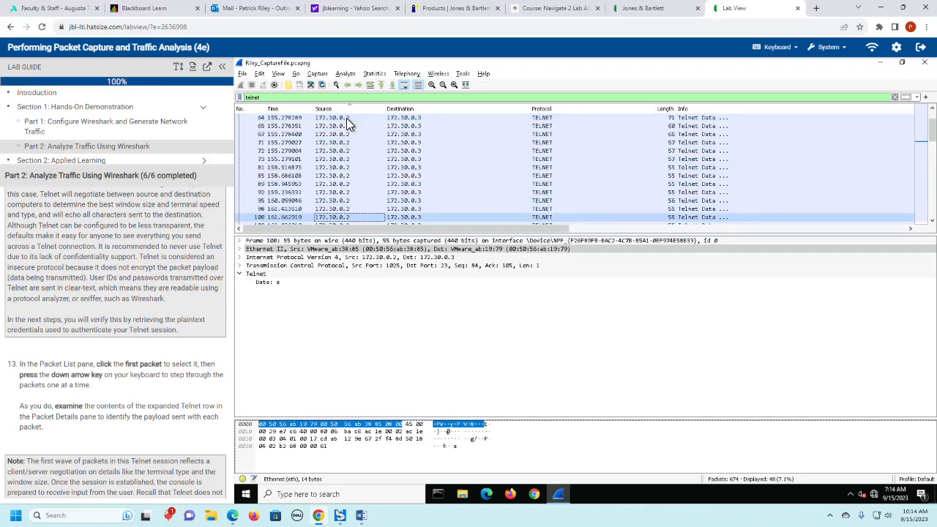
{"action": "key", "text": "Down"}
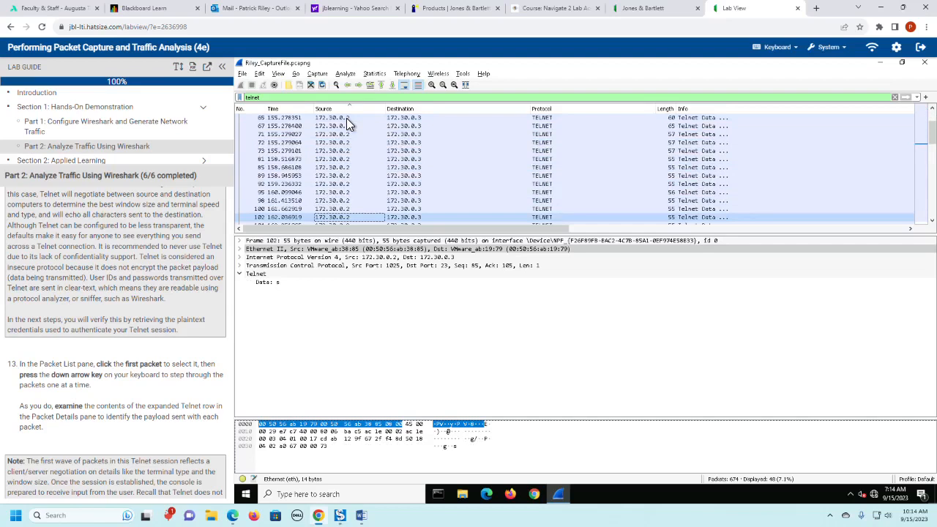
{"action": "key", "text": "Up"}
{"action": "key", "text": "Up"}
{"action": "key", "text": "Up"}
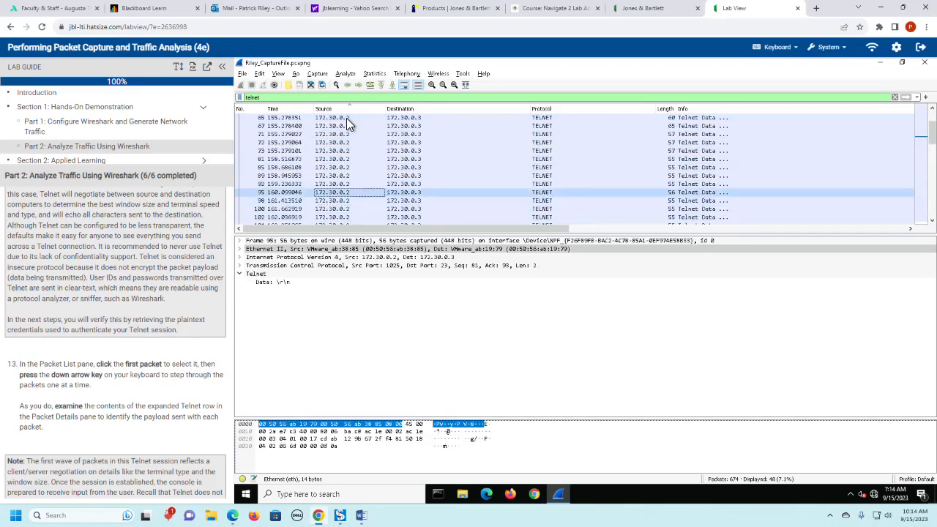
{"action": "key", "text": "Down"}
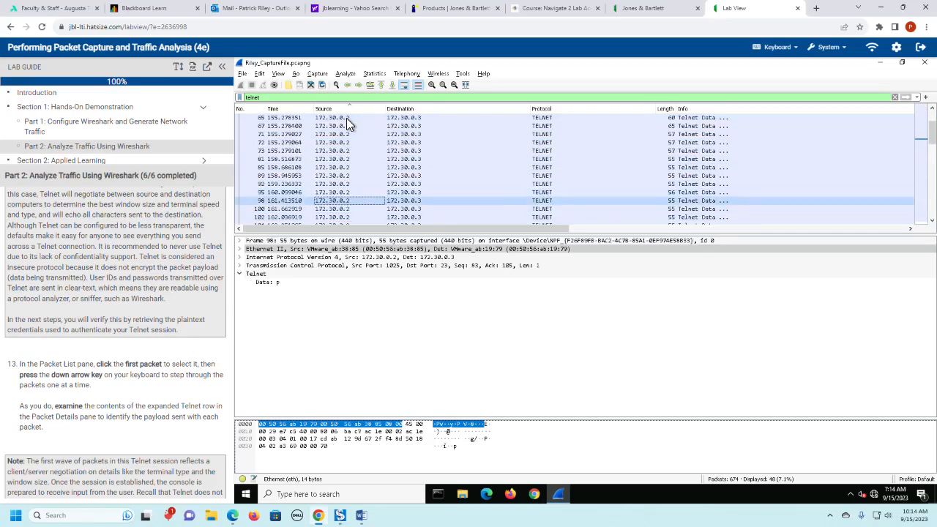
{"action": "key", "text": "Down"}
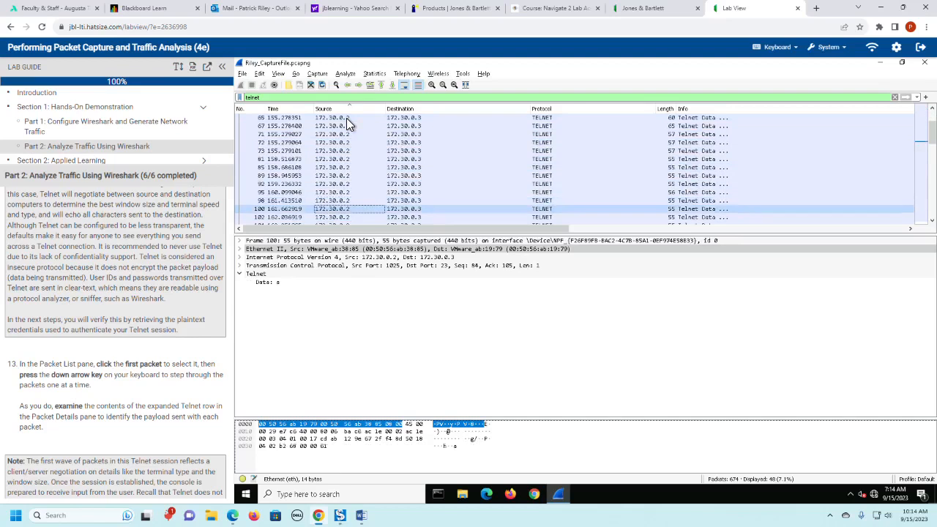
{"action": "key", "text": "Down"}
{"action": "key", "text": "Down"}
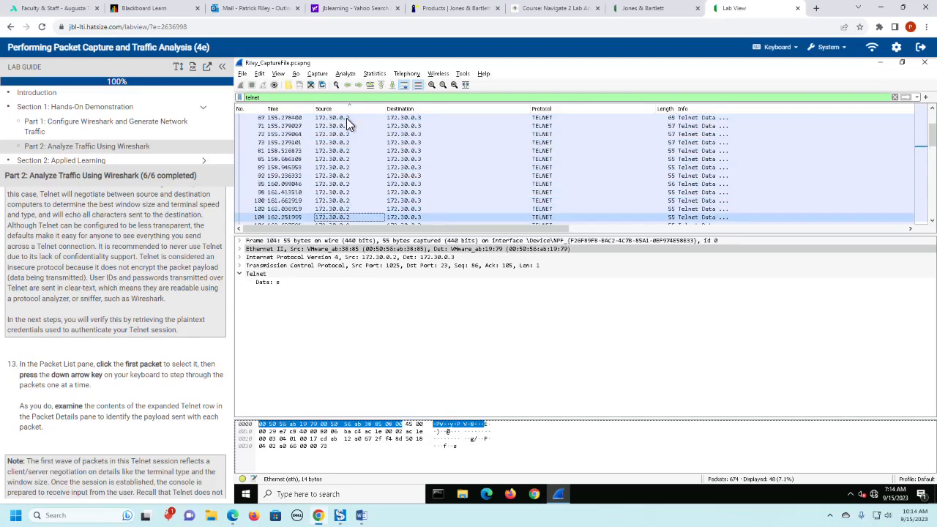
{"action": "key", "text": "Down"}
{"action": "key", "text": "Down"}
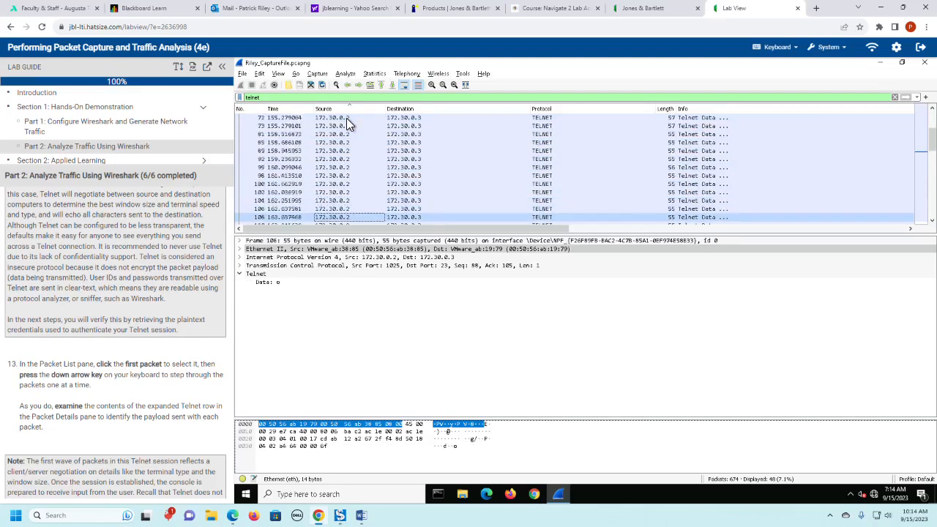
{"action": "key", "text": "Down"}
{"action": "key", "text": "Down"}
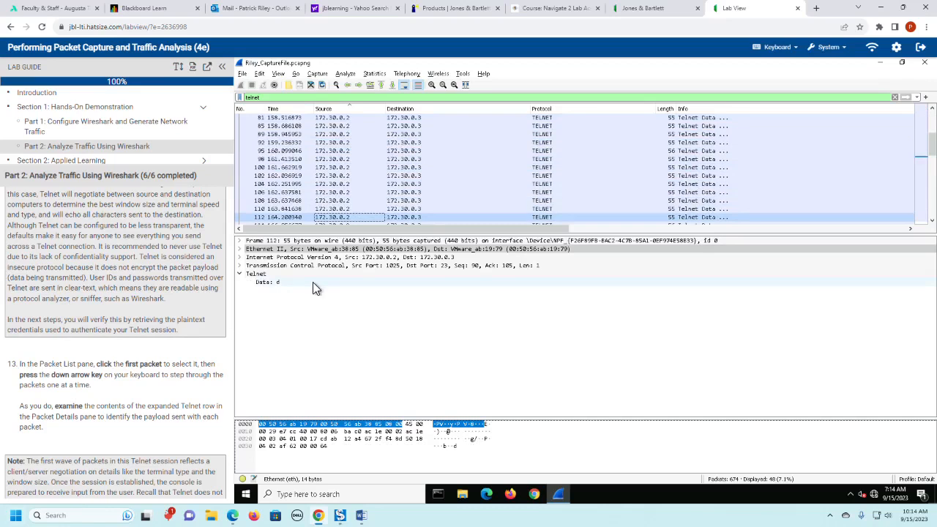
- Read the lab guide's note on how Telnet sends and echoes login characters, and the instruction in step 14
{"action": "scroll", "coordinate": [154, 414], "scroll_direction": "down", "scroll_amount": 1}
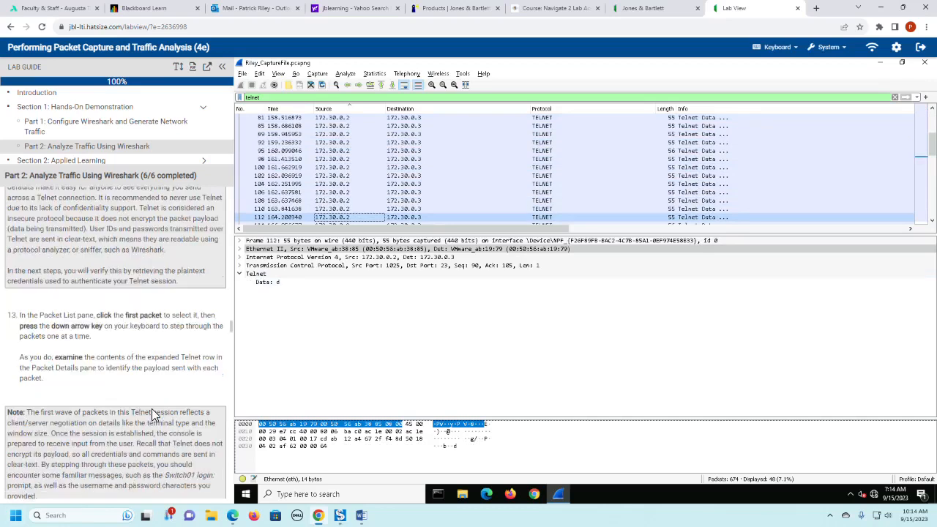
{"action": "scroll", "coordinate": [151, 414], "scroll_direction": "down", "scroll_amount": 6}
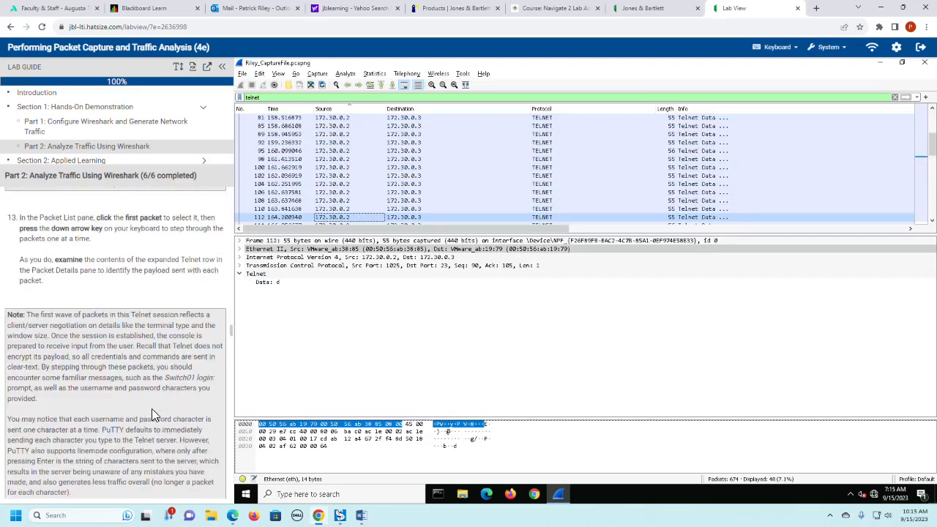
{"action": "scroll", "coordinate": [152, 412], "scroll_direction": "down", "scroll_amount": 2}
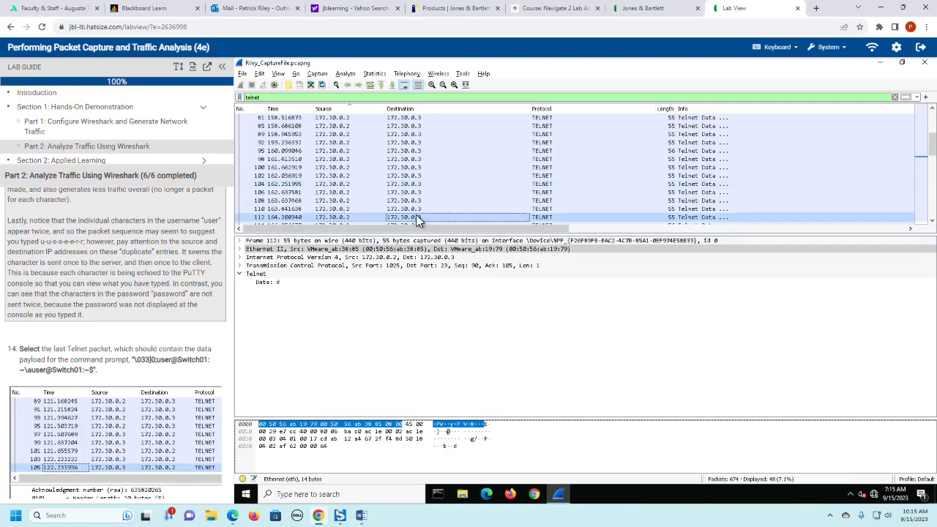
- Inspect the Telnet data of packet 139, the last in the list, in a separate window, close it and select packet 136
{"action": "scroll", "coordinate": [417, 216], "scroll_direction": "down", "scroll_amount": 5}
{"action": "scroll", "coordinate": [418, 220], "scroll_direction": "down", "scroll_amount": 2}
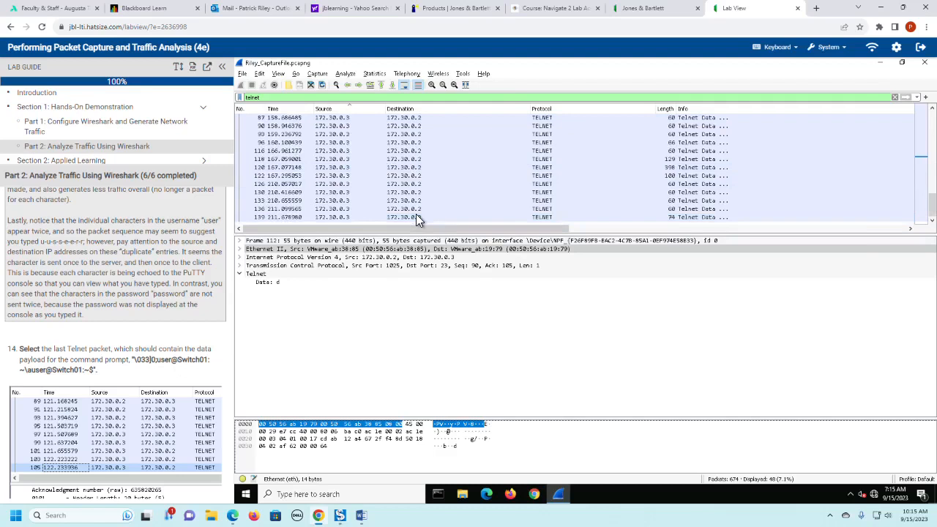
{"action": "double_click", "coordinate": [416, 217]}
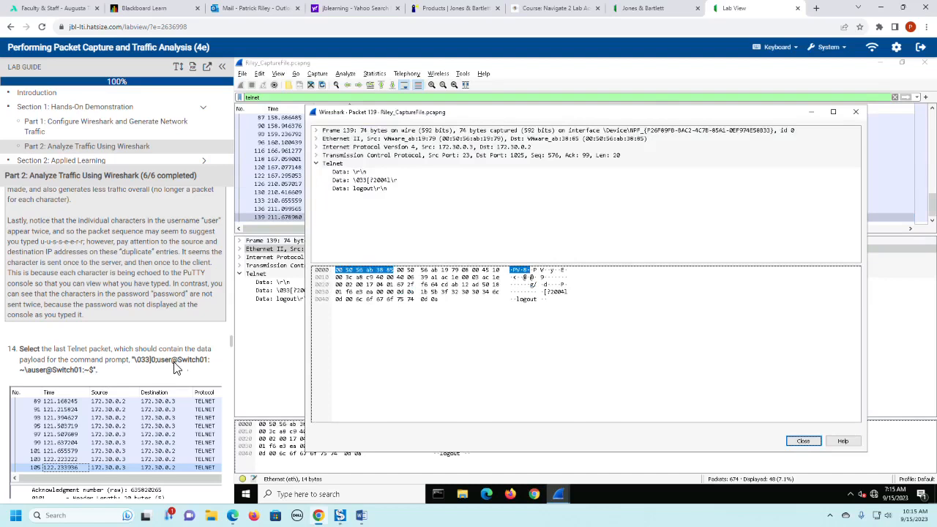
{"action": "left_click", "coordinate": [381, 180]}
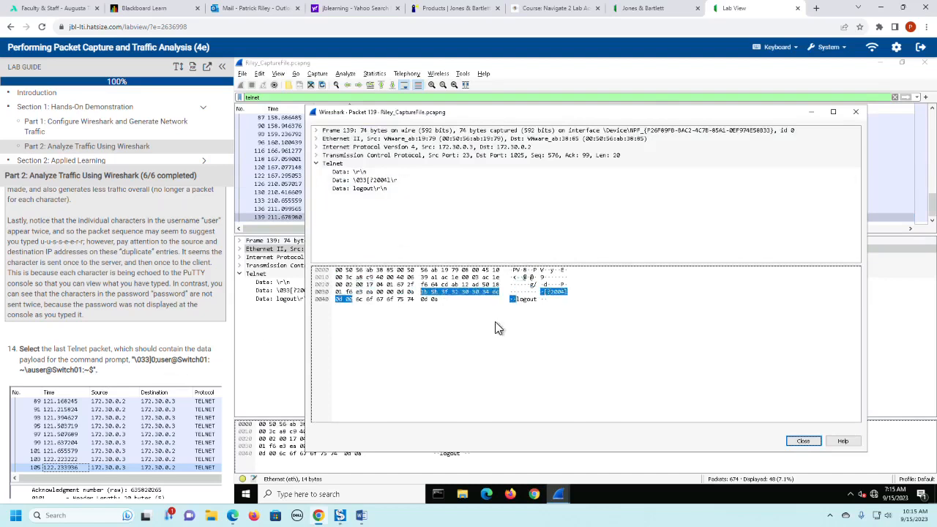
{"action": "left_click", "coordinate": [861, 114]}
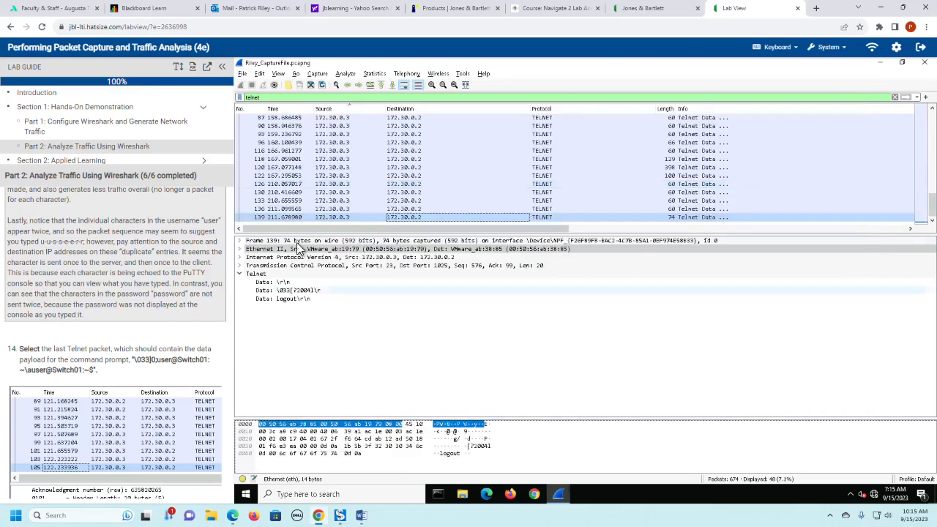
{"action": "left_click", "coordinate": [301, 208]}
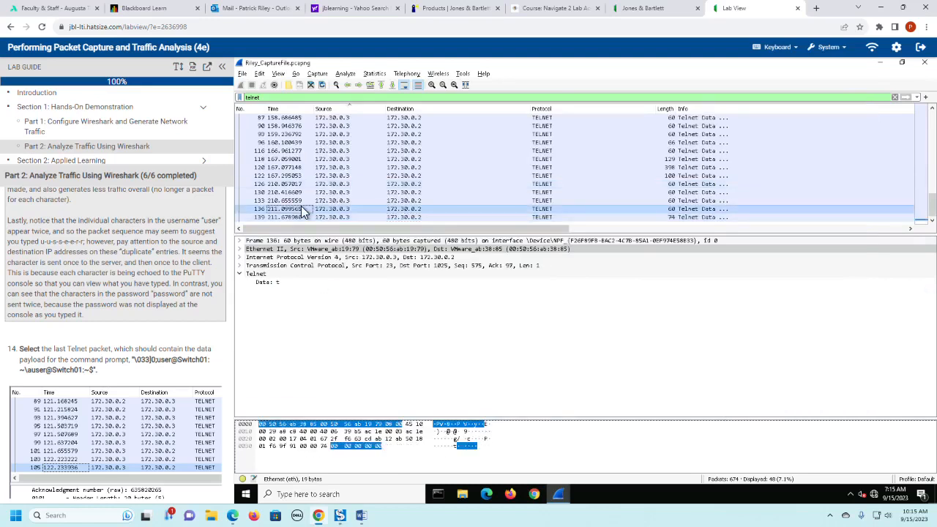
- Check step 14's example payload in the lab guide and step back from packet 139 to 122 to locate the Telnet command prompt data
{"action": "left_click", "coordinate": [307, 201]}
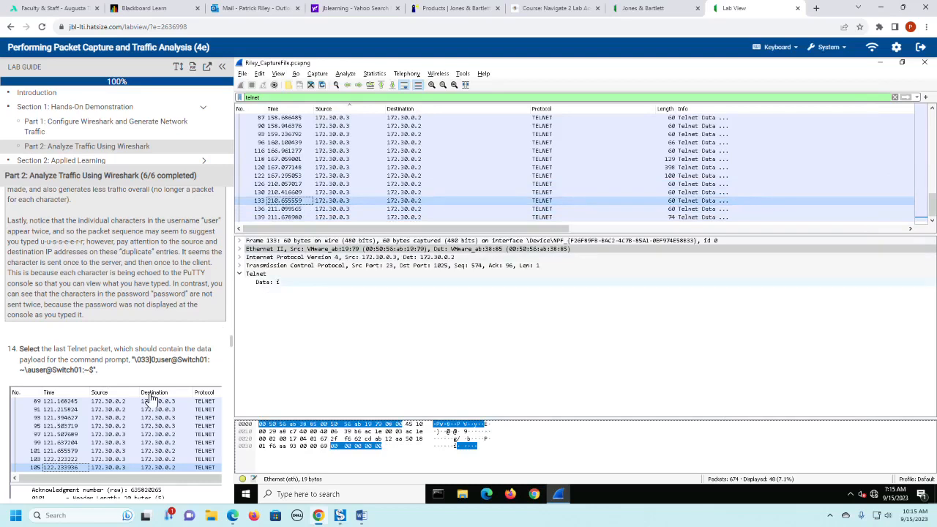
{"action": "scroll", "coordinate": [150, 398], "scroll_direction": "down", "scroll_amount": 2}
{"action": "scroll", "coordinate": [150, 397], "scroll_direction": "down", "scroll_amount": 2}
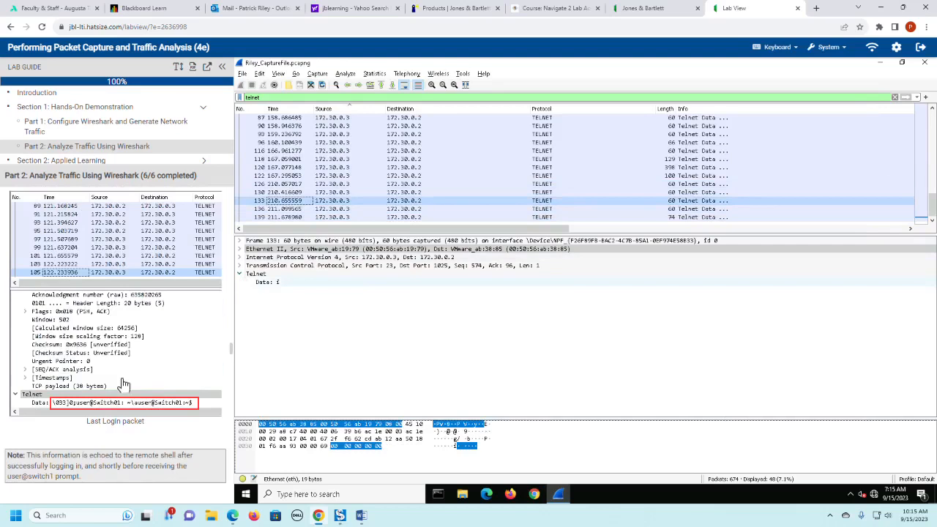
{"action": "left_click", "coordinate": [284, 218]}
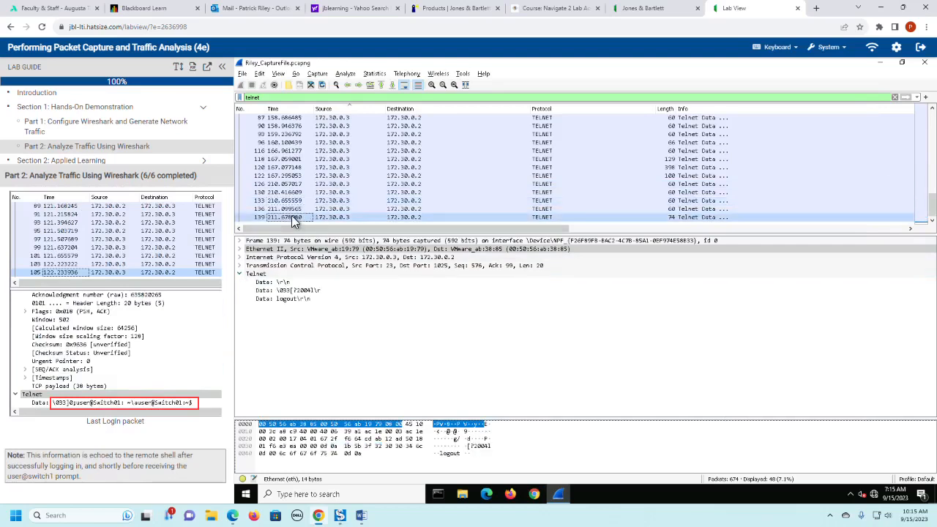
{"action": "key", "text": "Up"}
{"action": "key", "text": "Up"}
{"action": "key", "text": "Up"}
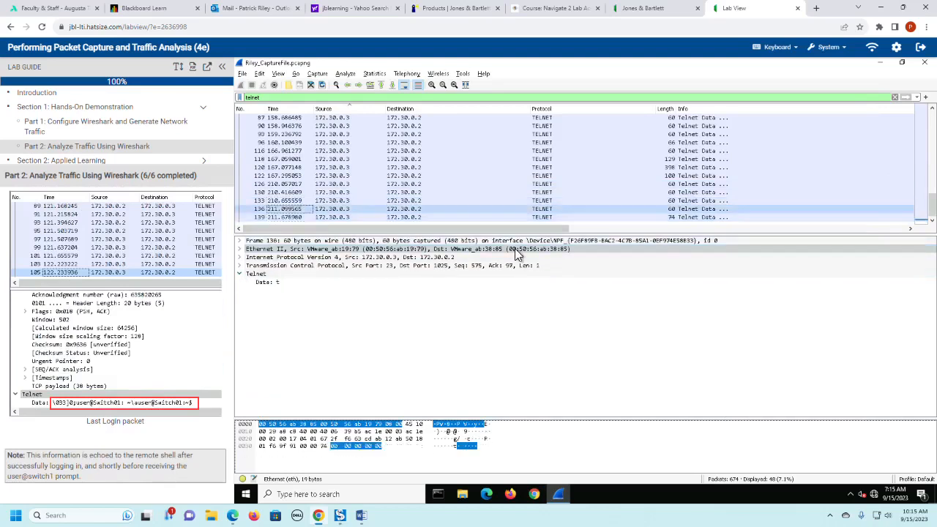
{"action": "key", "text": "Up"}
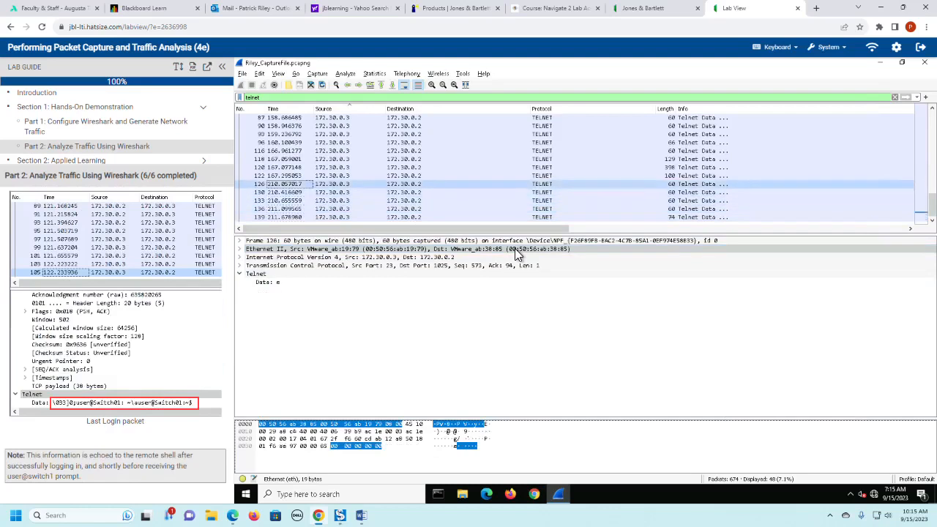
{"action": "key", "text": "Up"}
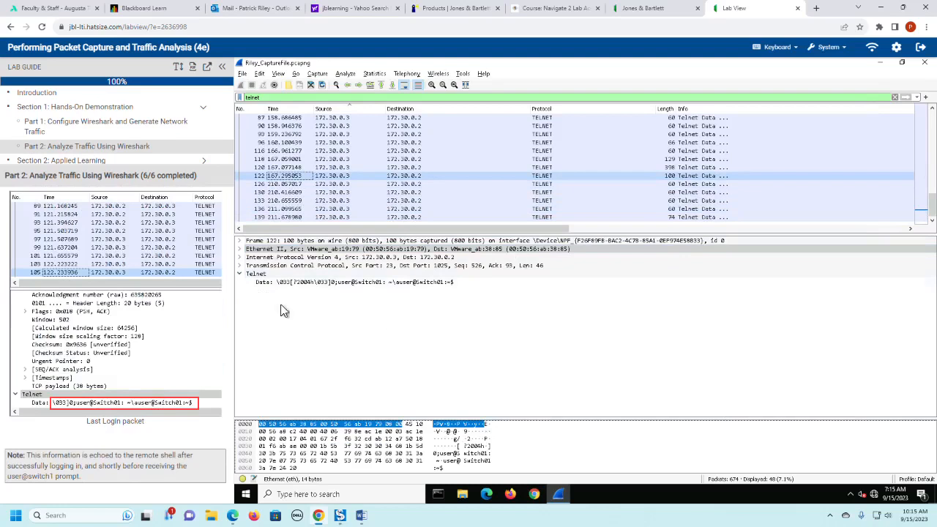
- Replace the telnet display filter with ssh, as lab guide step 16 instructs, and apply it
{"action": "scroll", "coordinate": [135, 344], "scroll_direction": "down", "scroll_amount": 2}
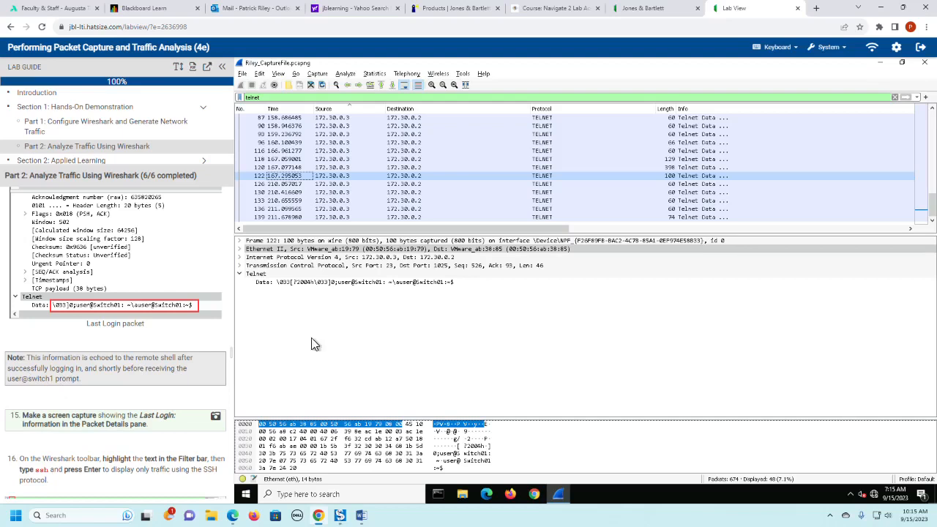
{"action": "scroll", "coordinate": [86, 377], "scroll_direction": "down", "scroll_amount": 1}
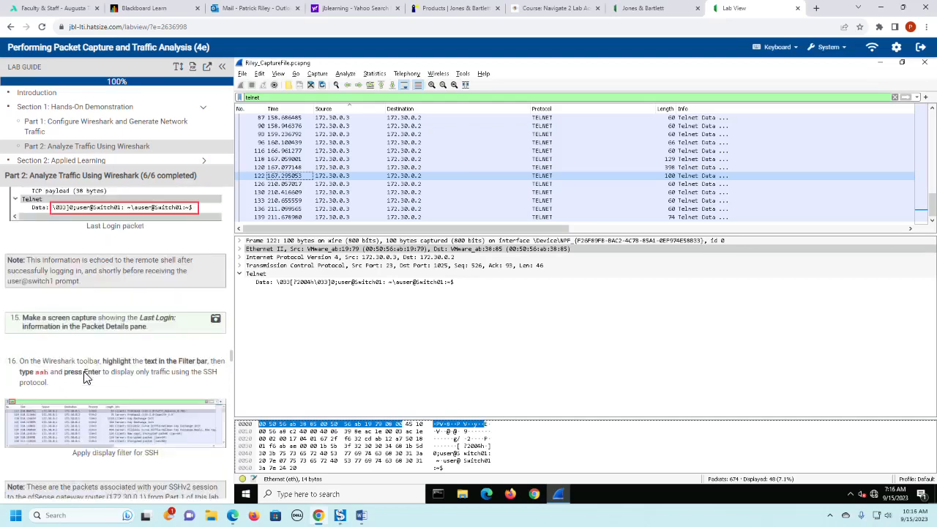
{"action": "scroll", "coordinate": [87, 377], "scroll_direction": "down", "scroll_amount": 1}
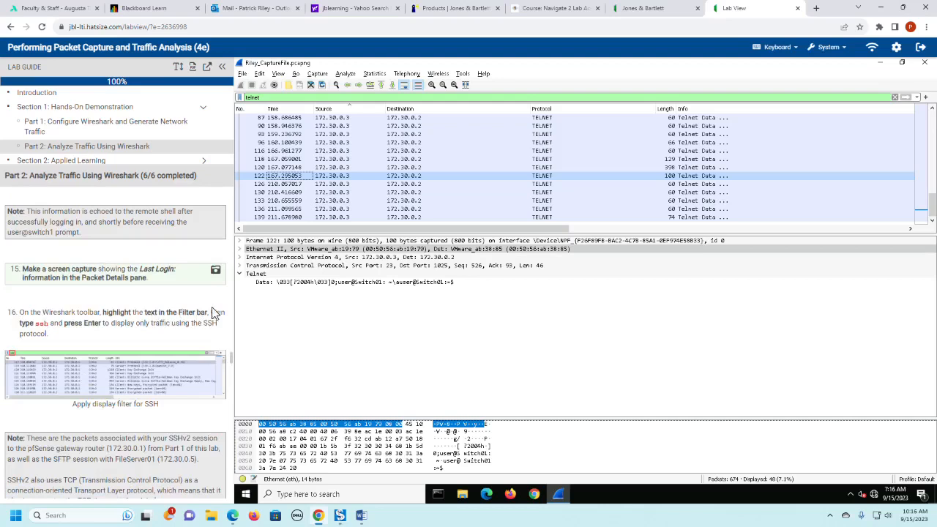
{"action": "left_click", "coordinate": [278, 97]}
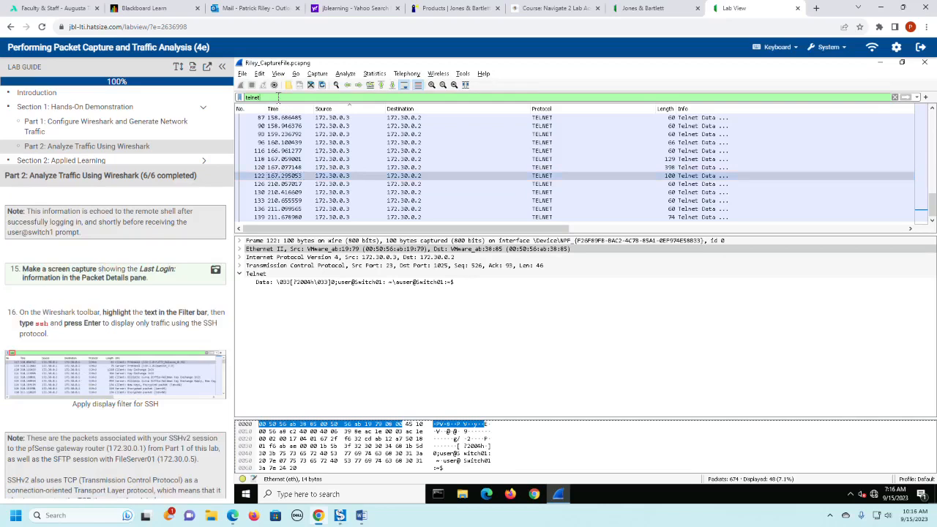
{"action": "key", "text": "BackSpace"}
{"action": "key", "text": "BackSpace"}
{"action": "key", "text": "BackSpace"}
{"action": "key", "text": "BackSpace"}
{"action": "key", "text": "BackSpace"}
{"action": "key", "text": "BackSpace"}
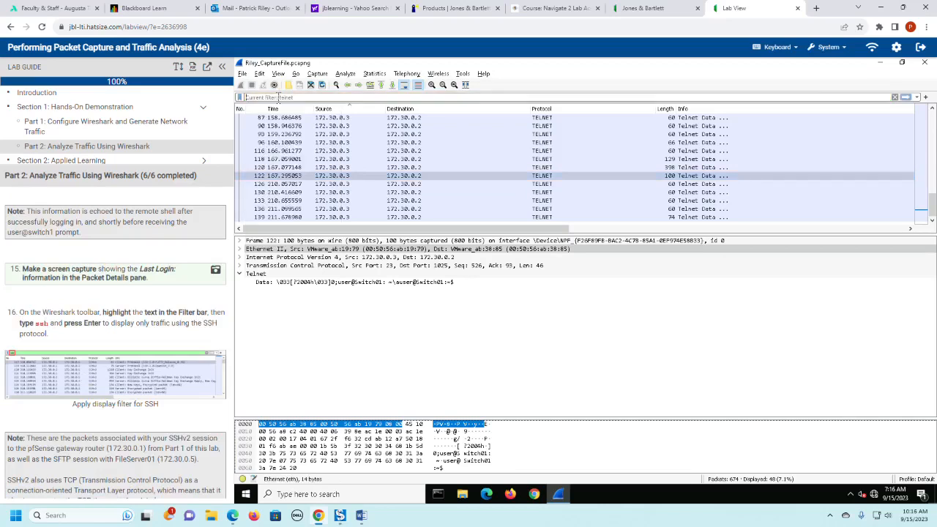
{"action": "type", "text": "ss"}
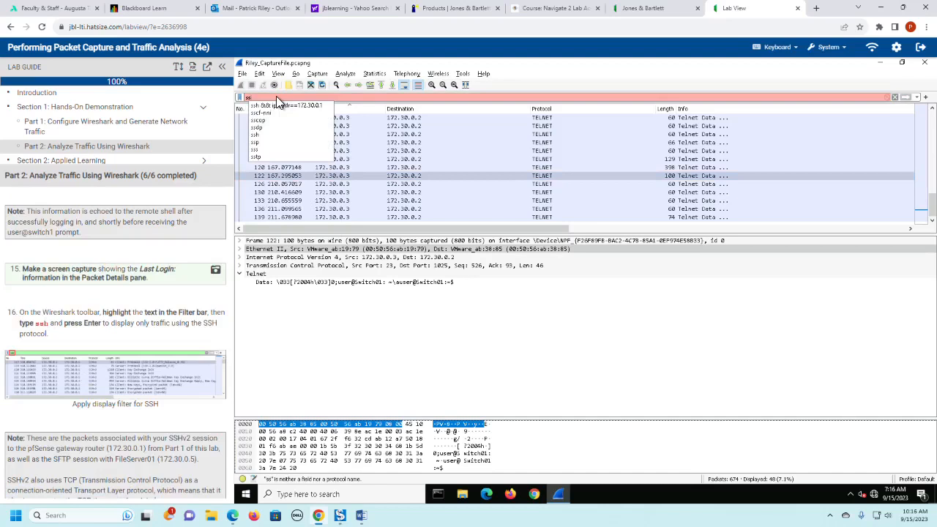
{"action": "type", "text": "h"}
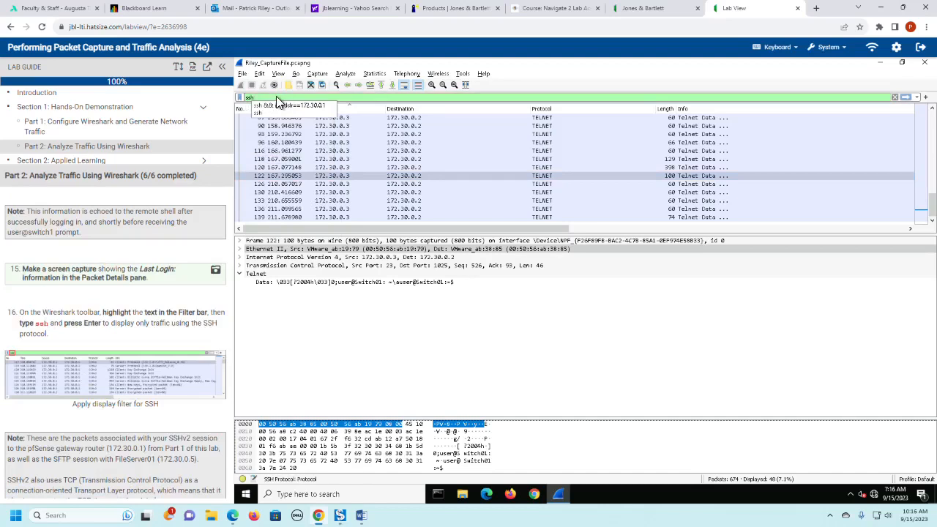
{"action": "key", "text": "Return"}
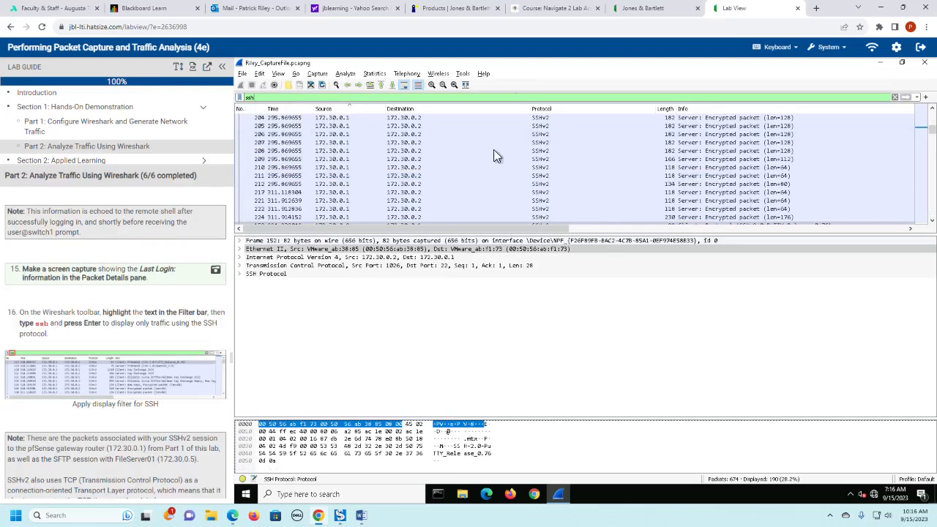
- Read the lab guide's SSHv2 and SFTP note, then extend the display filter to "ssh && ip.addr==172.30.0.1" and apply it
{"action": "scroll", "coordinate": [170, 353], "scroll_direction": "down", "scroll_amount": 1}
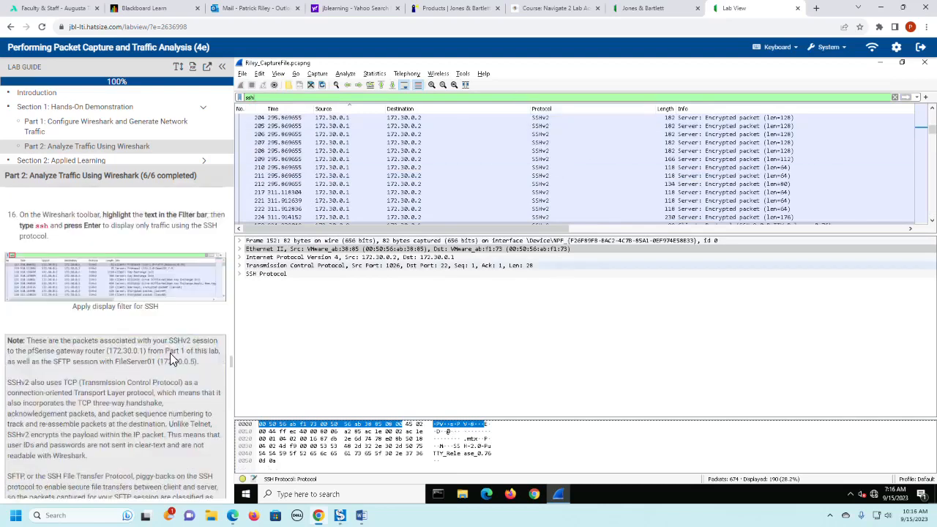
{"action": "scroll", "coordinate": [170, 353], "scroll_direction": "down", "scroll_amount": 1}
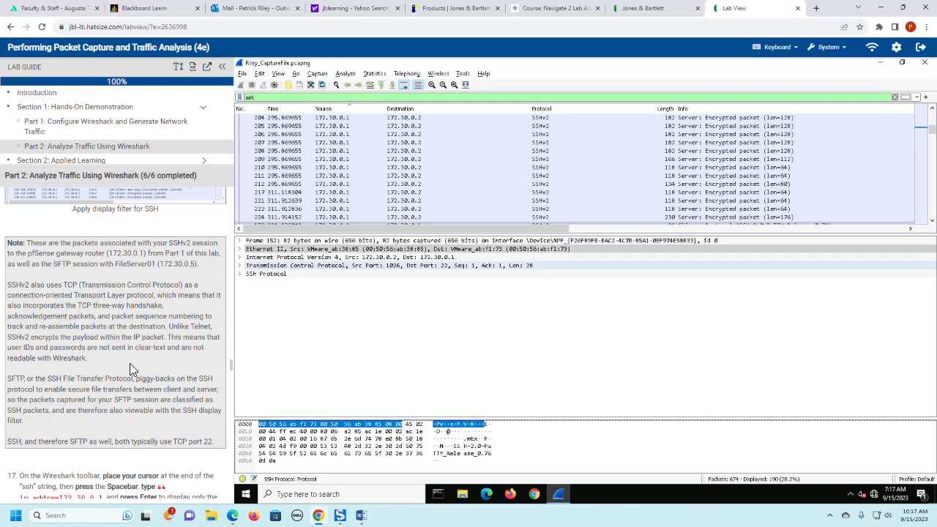
{"action": "scroll", "coordinate": [129, 368], "scroll_direction": "down", "scroll_amount": 1}
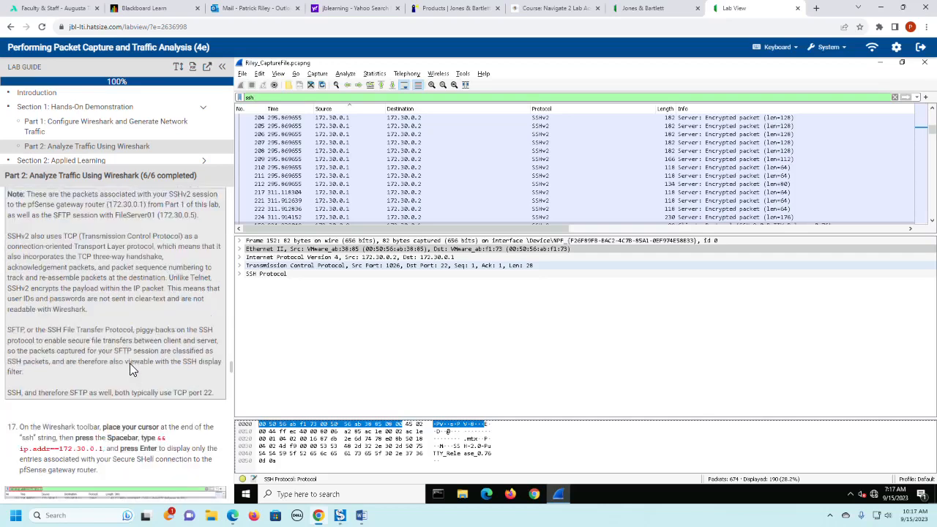
{"action": "scroll", "coordinate": [130, 364], "scroll_direction": "down", "scroll_amount": 3}
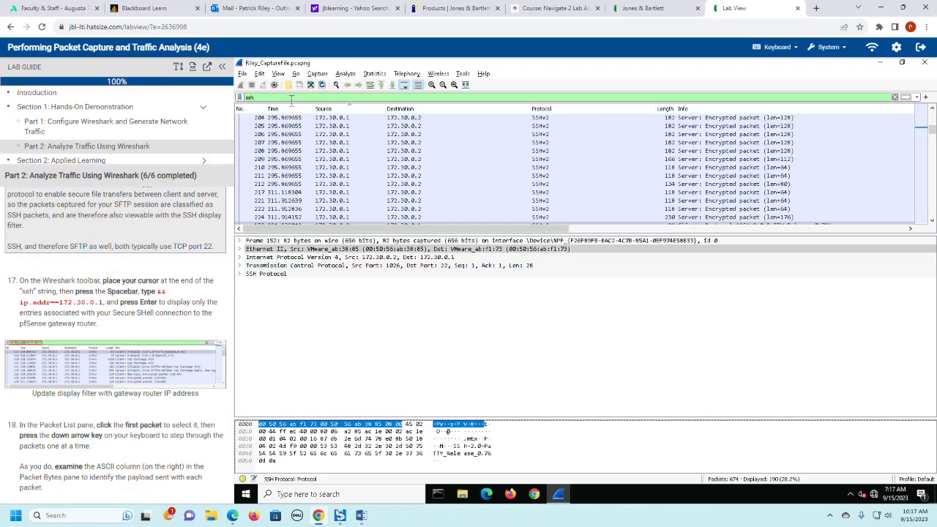
{"action": "type", "text": "&&"}
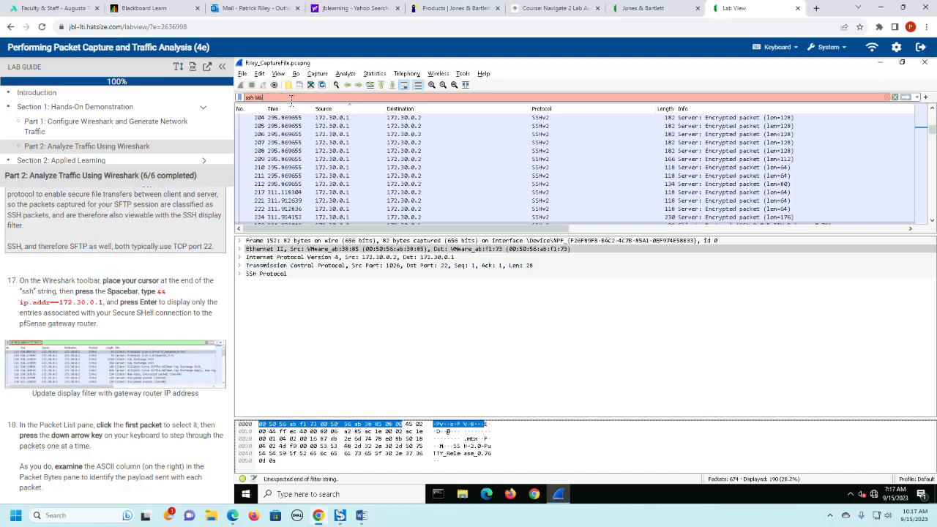
{"action": "type", "text": " ip"}
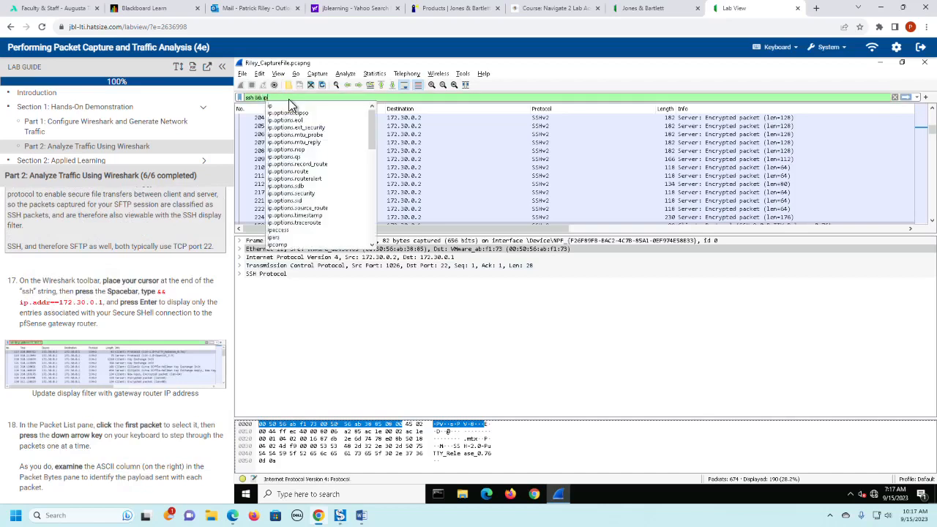
{"action": "type", "text": ".add"}
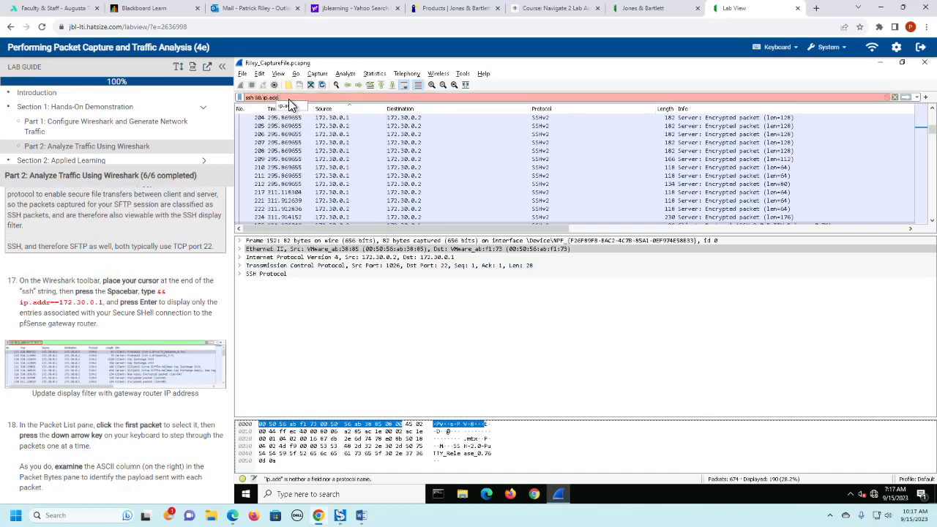
{"action": "type", "text": "r"}
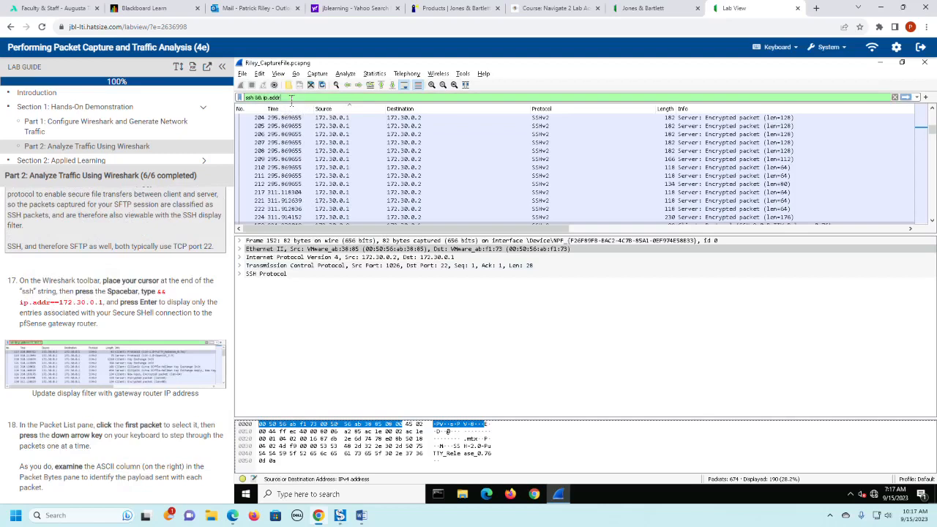
{"action": "type", "text": "=="}
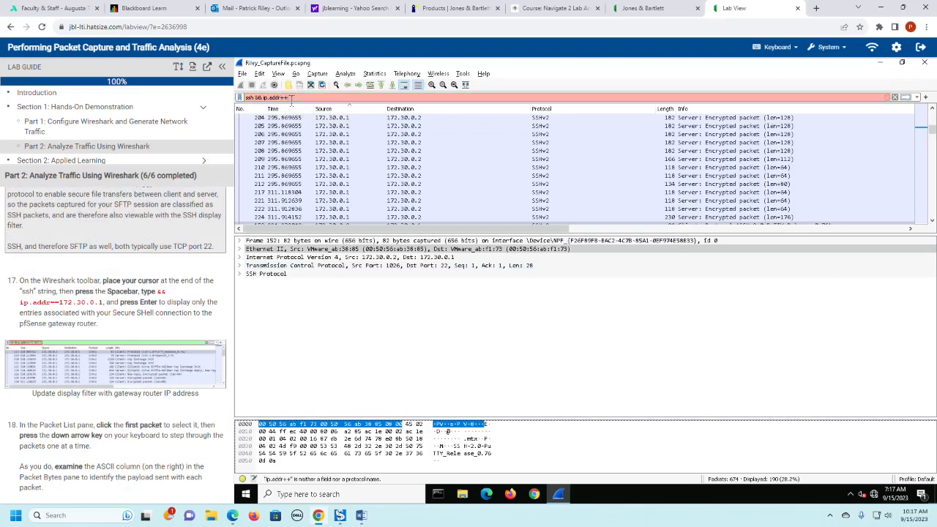
{"action": "key", "text": "BackSpace"}
{"action": "key", "text": "BackSpace"}
{"action": "type", "text": "==172.30.0.1"}
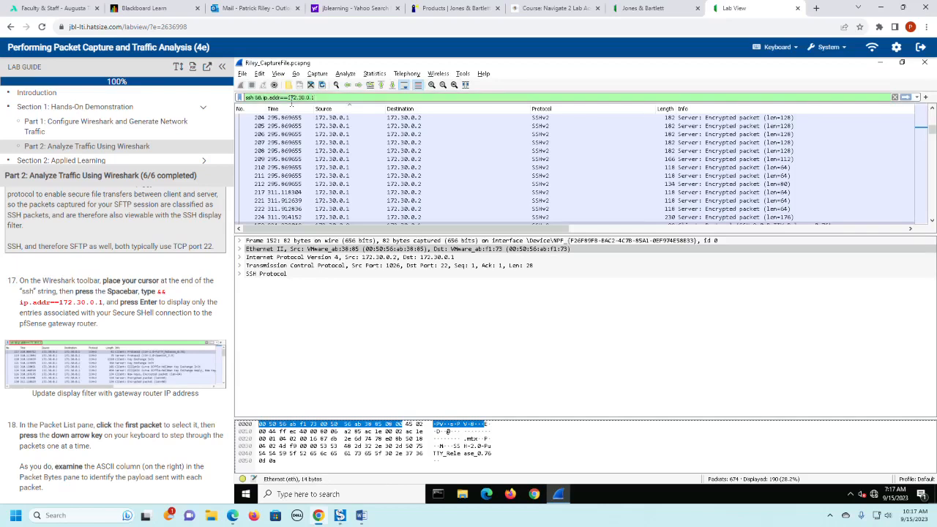
{"action": "key", "text": "Return"}
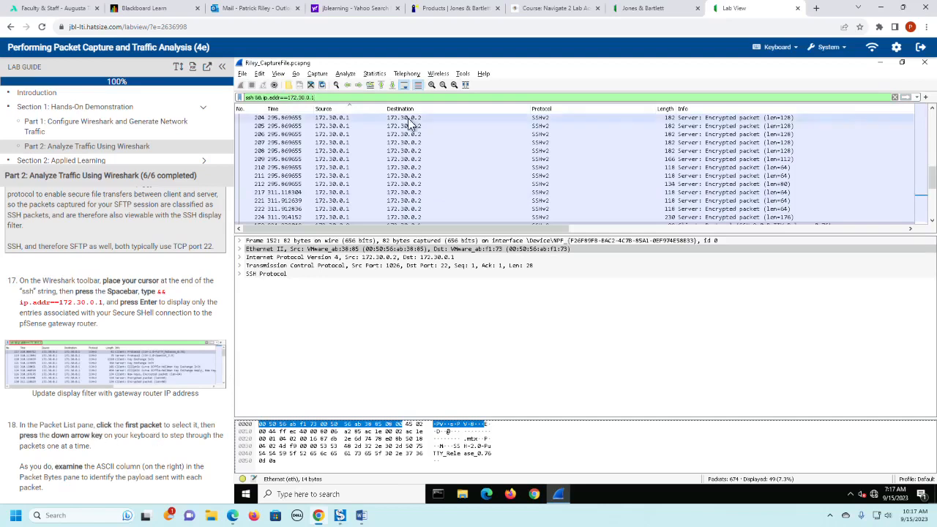
- Inspect packet 154, the first in the filtered list, in a separate window, close it and expand its SSH Protocol details
{"action": "scroll", "coordinate": [457, 175], "scroll_direction": "up", "scroll_amount": 5}
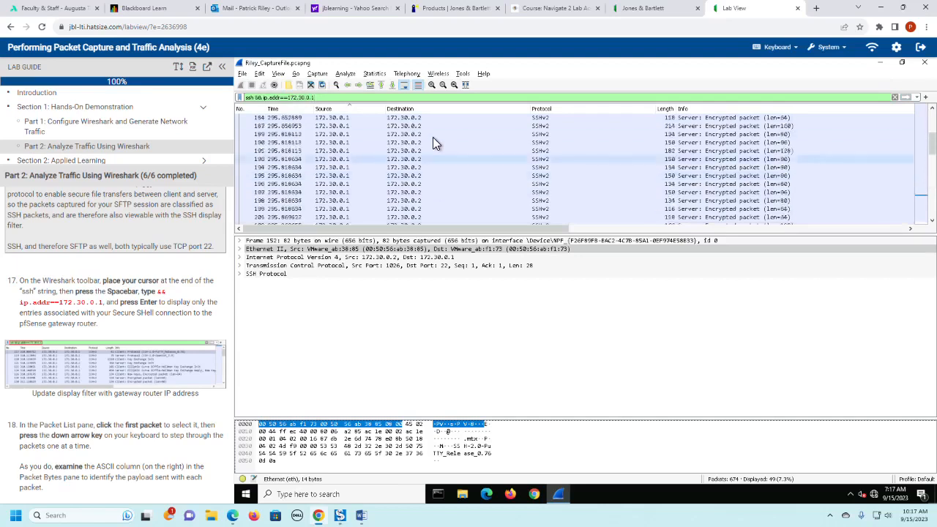
{"action": "double_click", "coordinate": [360, 119]}
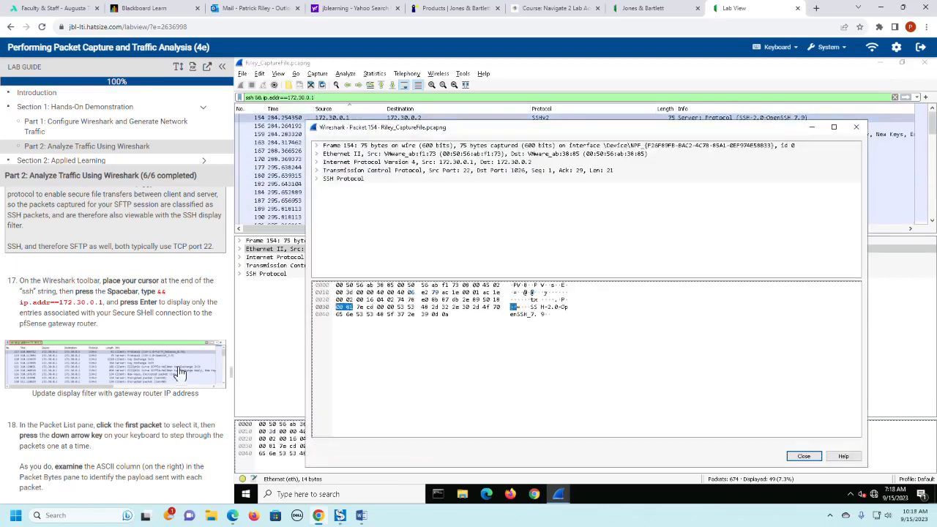
{"action": "left_click", "coordinate": [856, 127]}
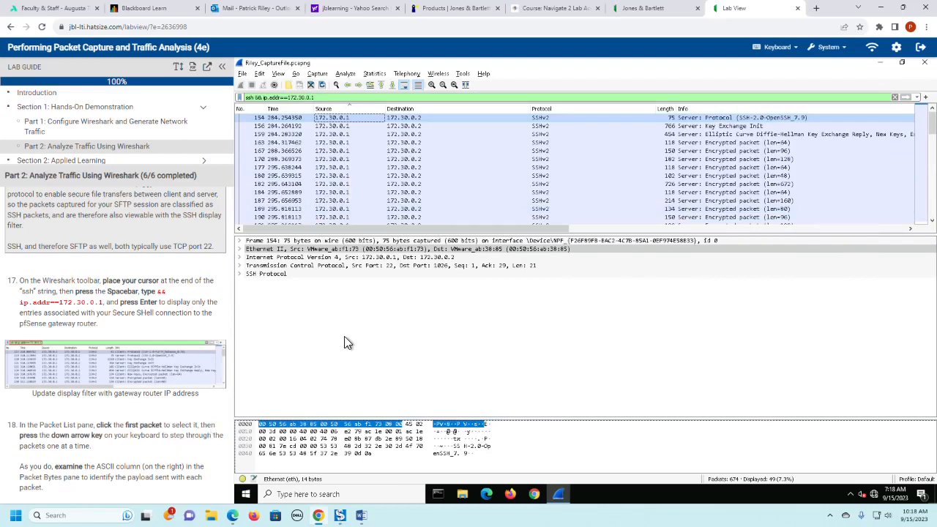
{"action": "scroll", "coordinate": [183, 437], "scroll_direction": "down", "scroll_amount": 3}
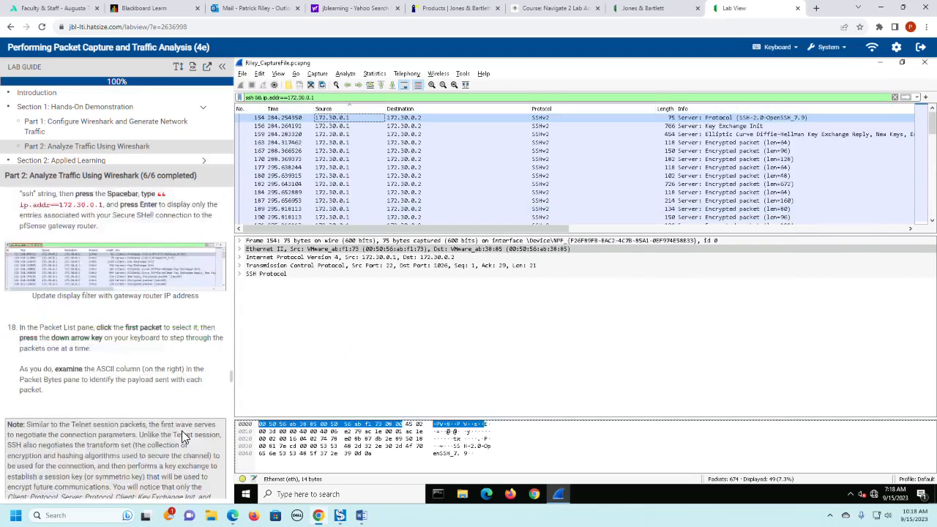
{"action": "left_click", "coordinate": [240, 275]}
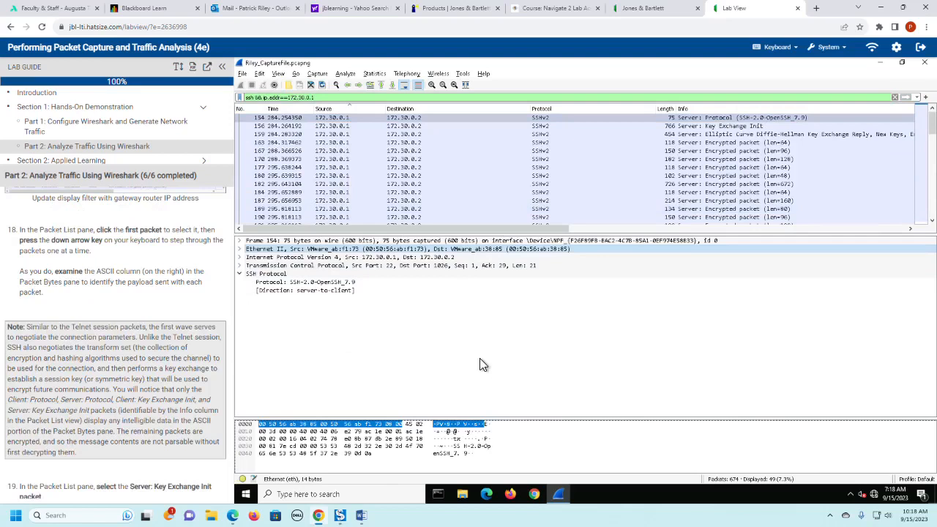
- Step through the SSH packets from 154 to 170, examining the SSH Protocol details and the ASCII payload of each packet
{"action": "key", "text": "Down"}
{"action": "key", "text": "Up"}
{"action": "key", "text": "Up"}
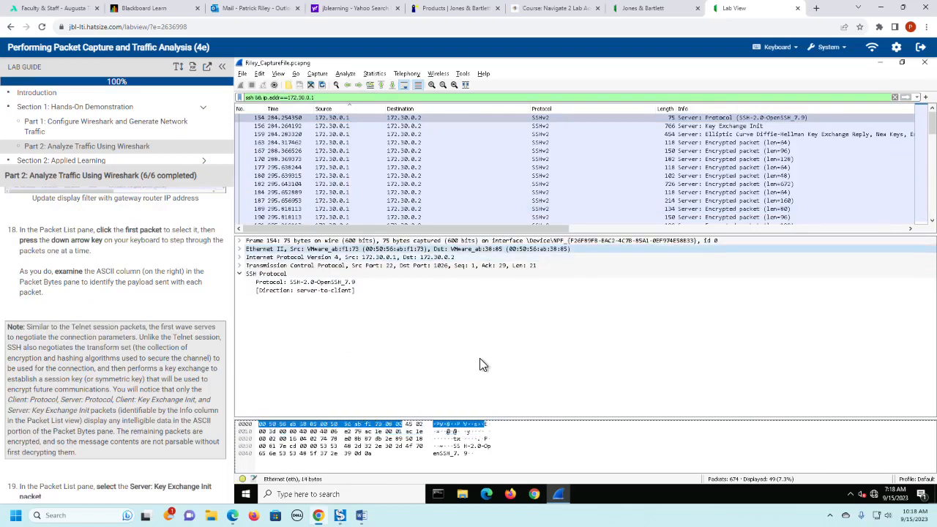
{"action": "left_click", "coordinate": [284, 119]}
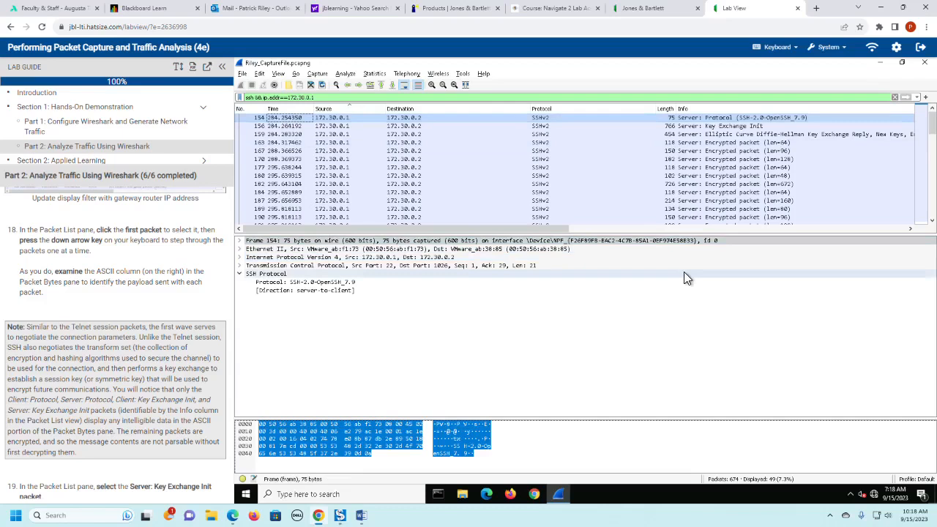
{"action": "key", "text": "Down"}
{"action": "key", "text": "Down"}
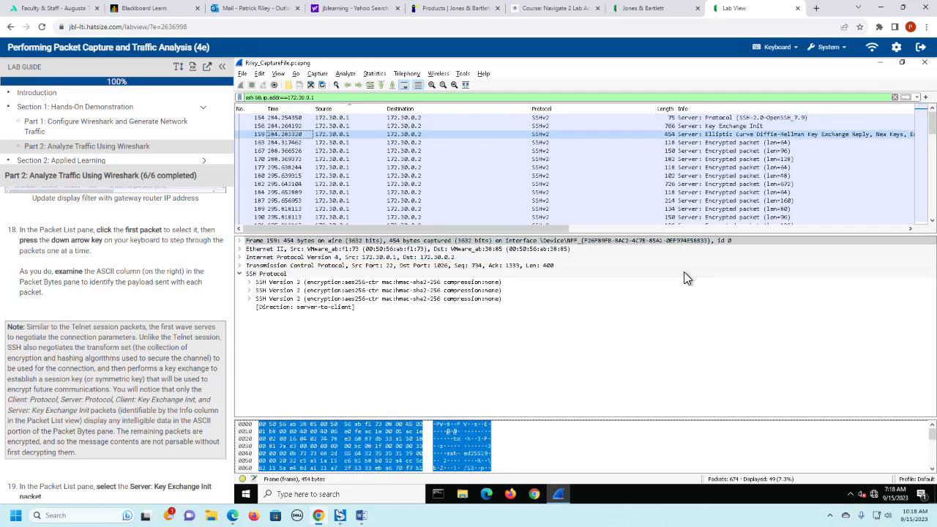
{"action": "key", "text": "Down"}
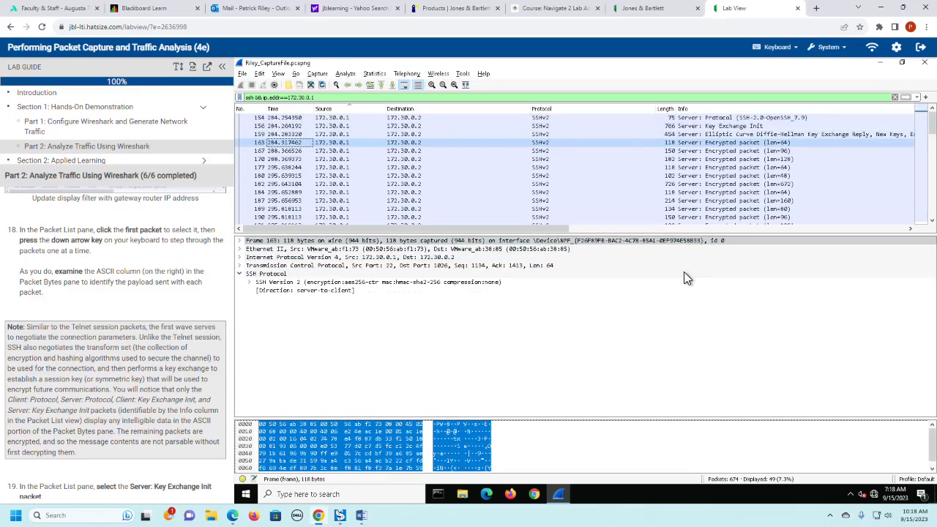
{"action": "key", "text": "Down"}
- Step through the SSH packets from 177 to 182 and enlarge the Packet Bytes pane to show more of the payload
{"action": "key", "text": "Down"}
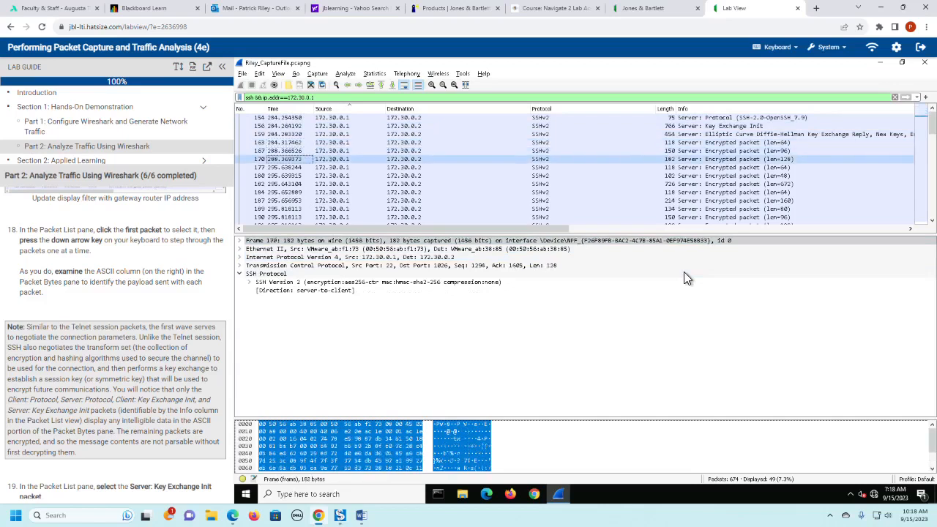
{"action": "key", "text": "Down"}
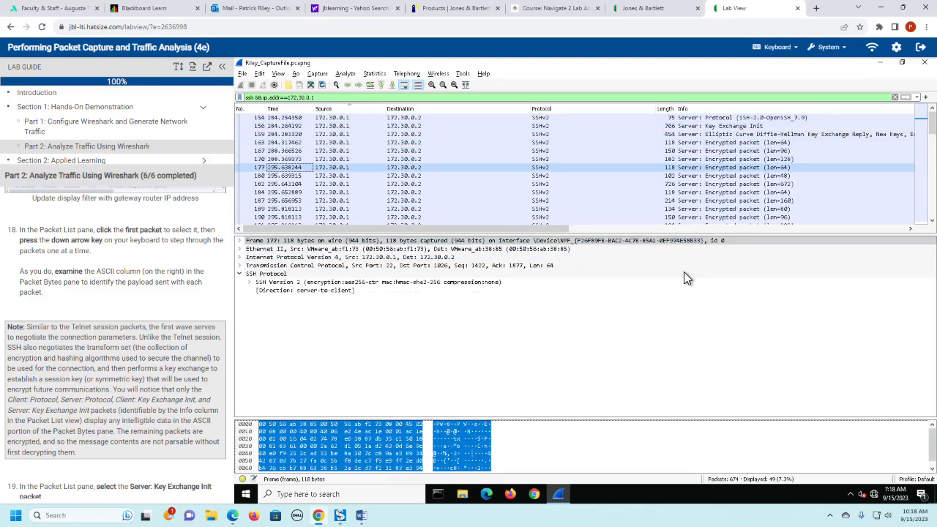
{"action": "key", "text": "Down"}
{"action": "key", "text": "Down"}
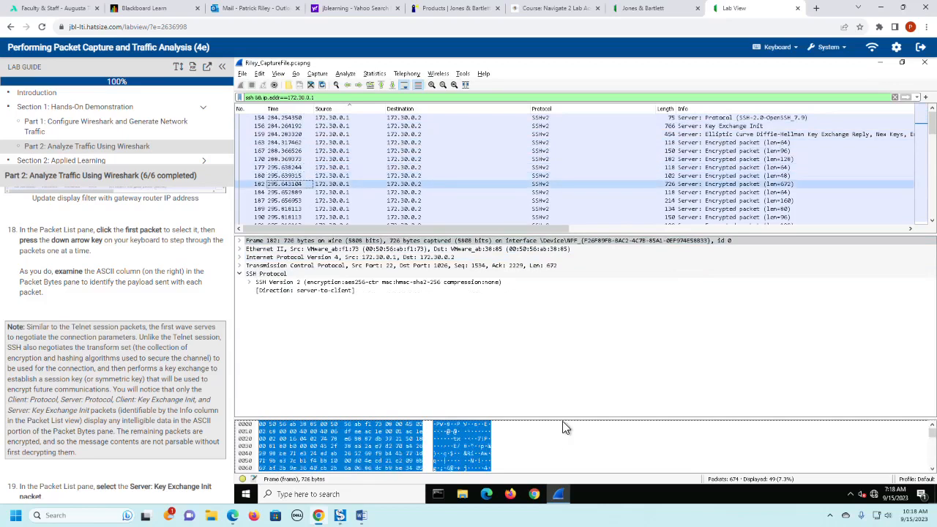
{"action": "left_click_drag", "start_coordinate": [564, 419], "coordinate": [561, 317]}
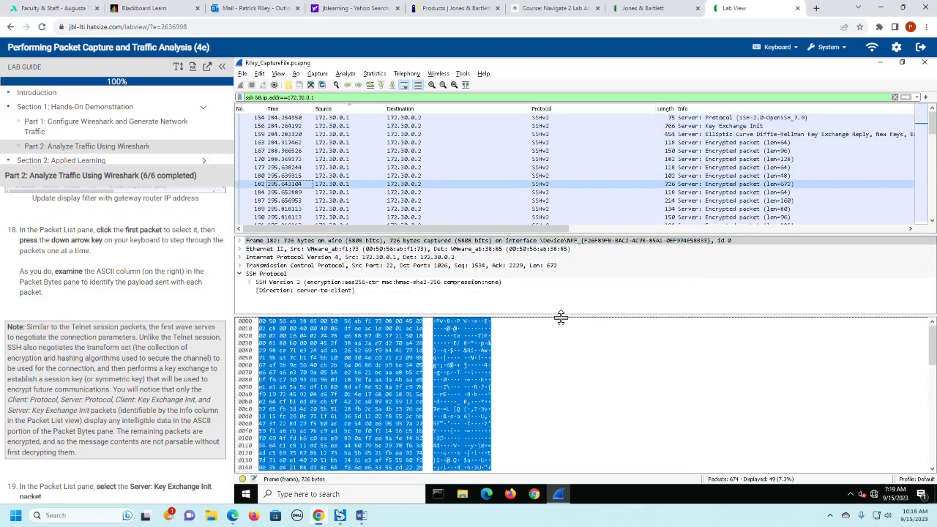
- Continue stepping through the encrypted SSH packets up to packet 195, examining each payload in the ASCII column
{"action": "key", "text": "Down"}
{"action": "key", "text": "Down"}
{"action": "key", "text": "Down"}
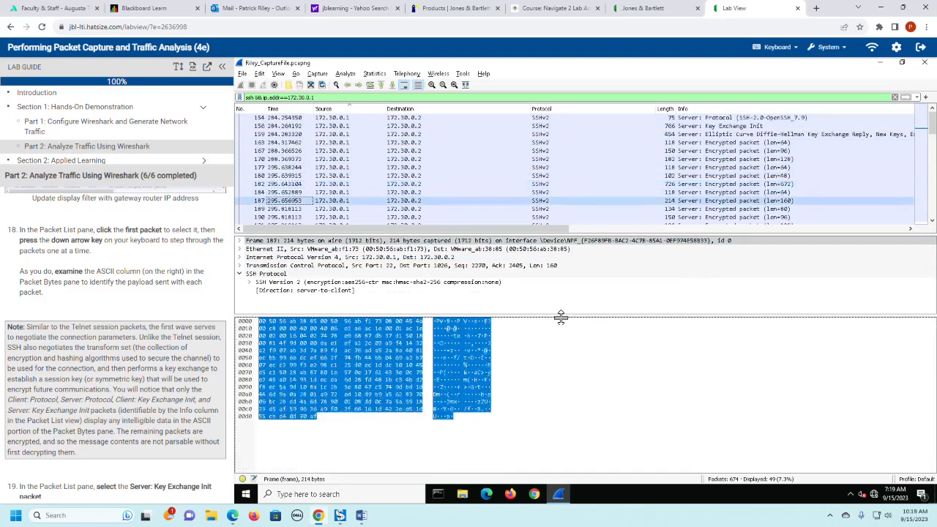
{"action": "key", "text": "Down"}
{"action": "key", "text": "Down"}
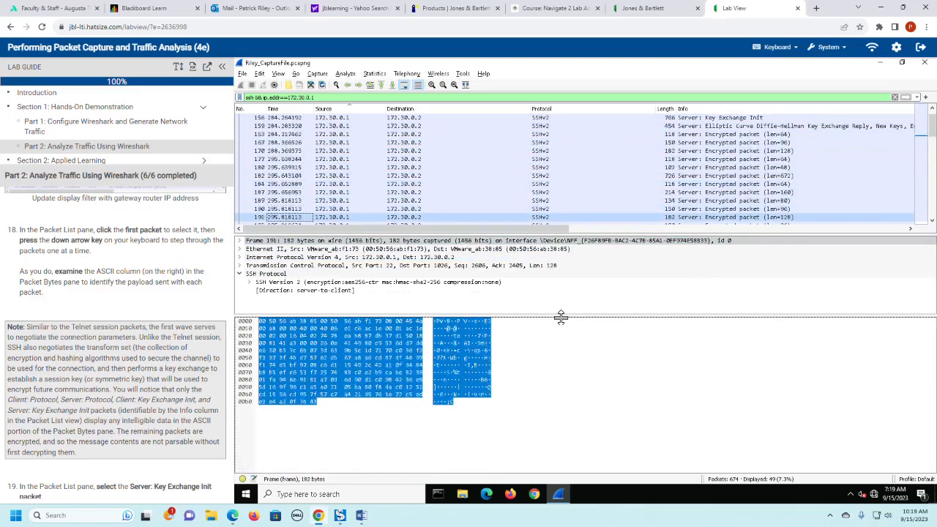
{"action": "key", "text": "Down"}
{"action": "key", "text": "Down"}
{"action": "key", "text": "Down"}
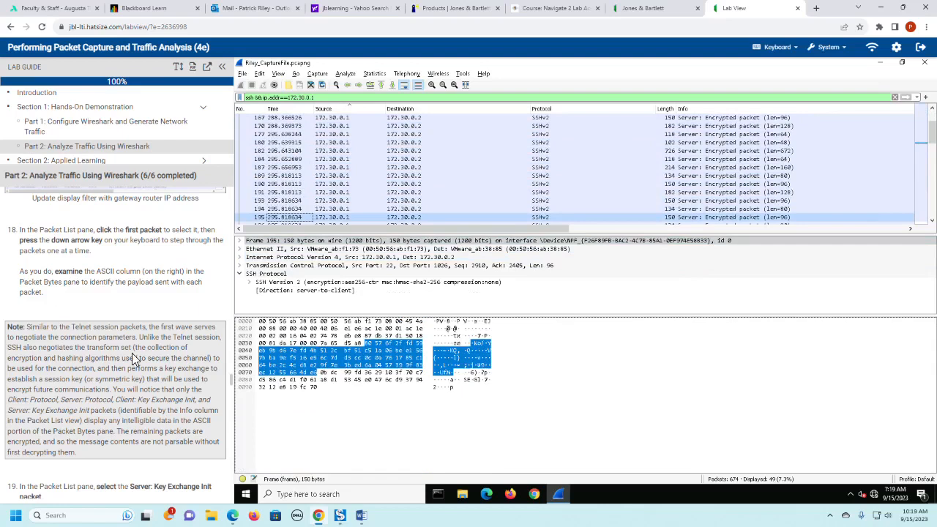
- Follow lab guide step 19 by selecting the Server: Key Exchange Init packet, viewing it in a separate window and closing that window
{"action": "scroll", "coordinate": [132, 353], "scroll_direction": "down", "scroll_amount": 5}
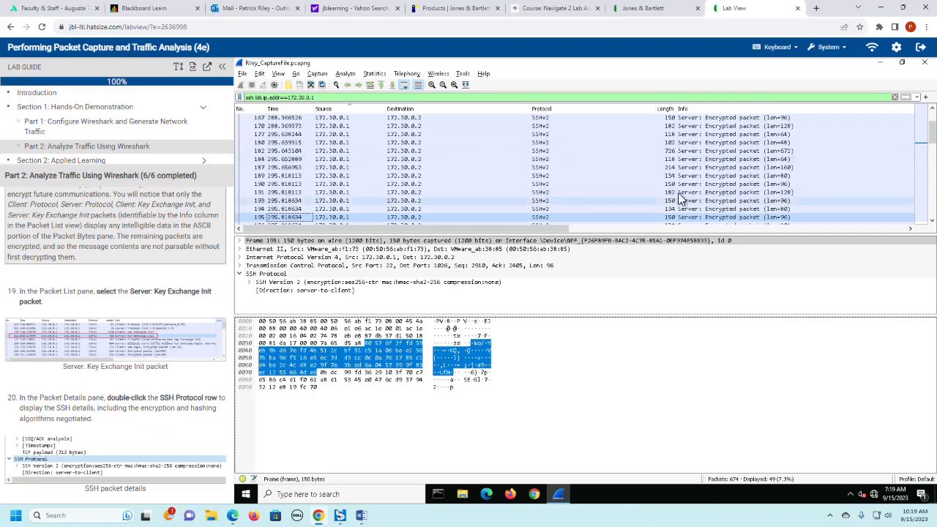
{"action": "scroll", "coordinate": [602, 195], "scroll_direction": "up", "scroll_amount": 1}
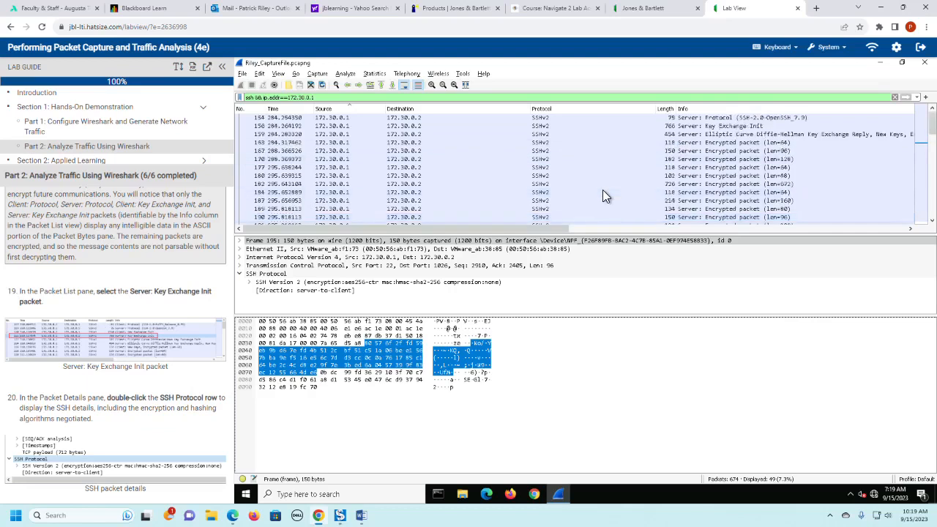
{"action": "double_click", "coordinate": [742, 125]}
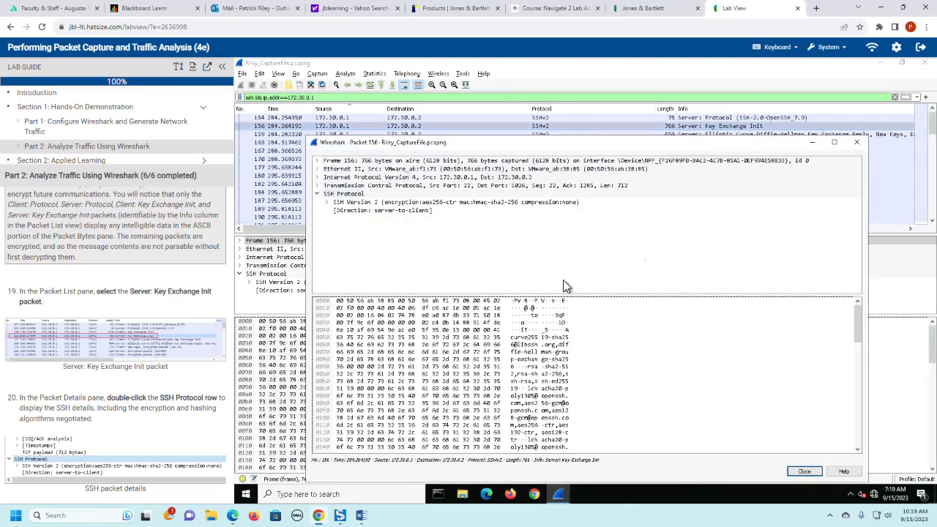
{"action": "scroll", "coordinate": [172, 335], "scroll_direction": "down", "scroll_amount": 1}
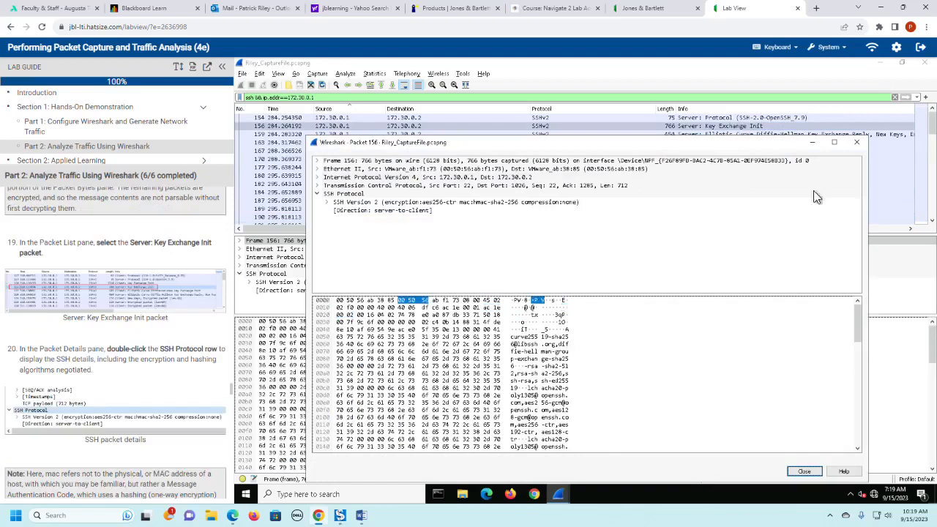
{"action": "left_click", "coordinate": [859, 145]}
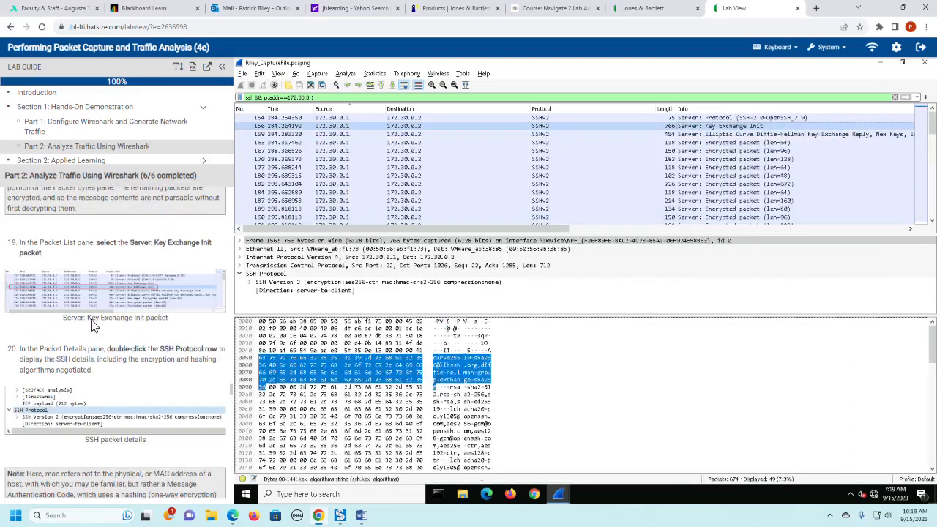
- Examine the Key Exchange Init packet's SSH Protocol details and the algorithm names in its ASCII payload, as lab guide step 20 describes
{"action": "scroll", "coordinate": [143, 366], "scroll_direction": "down", "scroll_amount": 1}
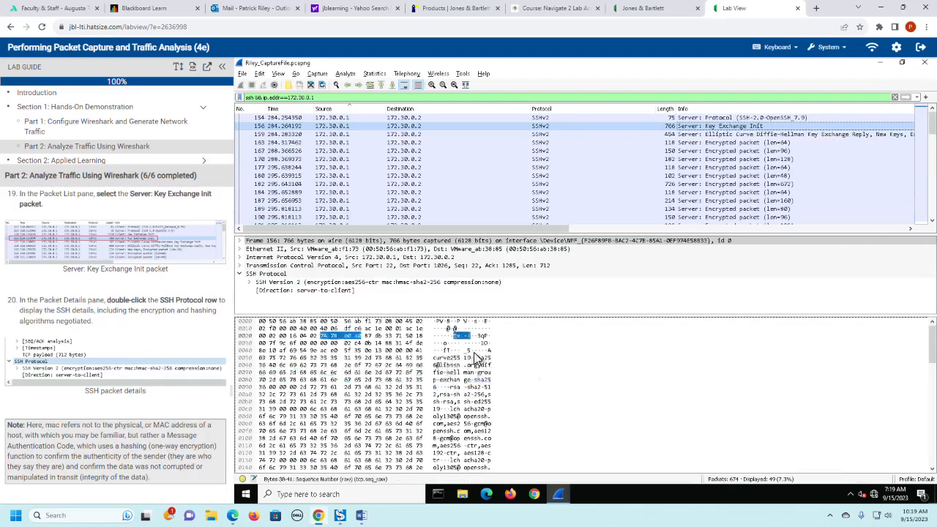
{"action": "scroll", "coordinate": [608, 382], "scroll_direction": "down", "scroll_amount": 1}
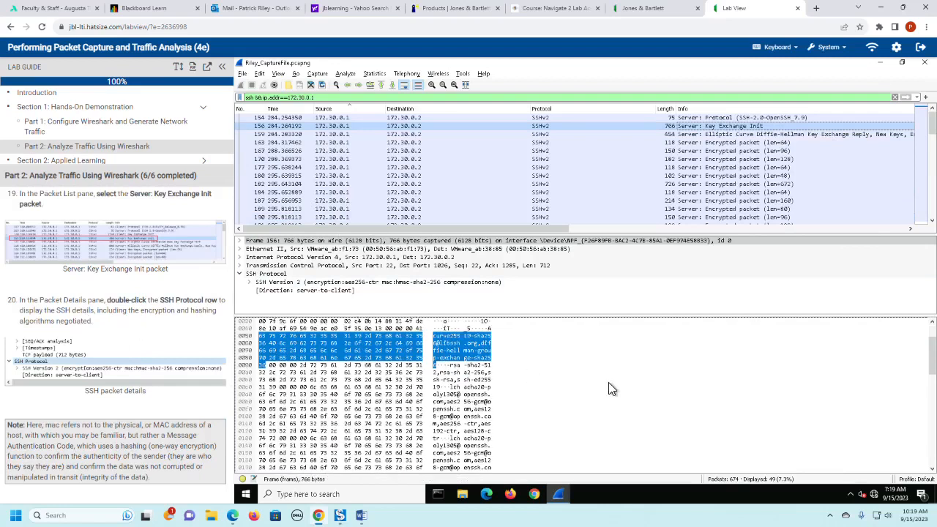
{"action": "scroll", "coordinate": [609, 382], "scroll_direction": "down", "scroll_amount": 1}
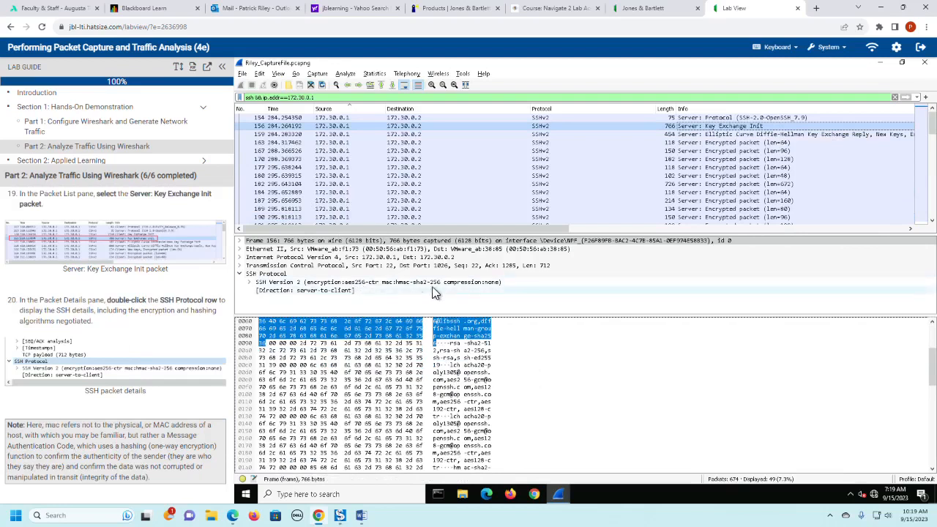
{"action": "scroll", "coordinate": [622, 400], "scroll_direction": "down", "scroll_amount": 5}
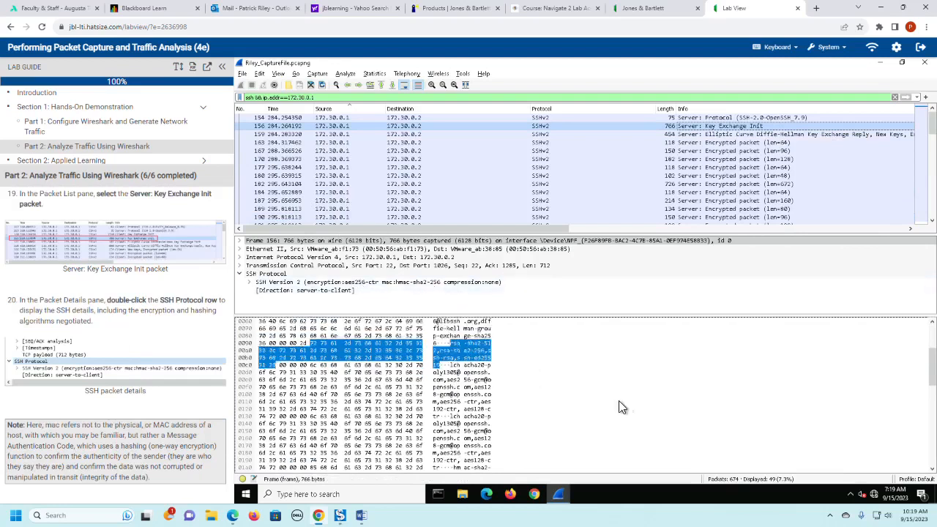
{"action": "scroll", "coordinate": [624, 398], "scroll_direction": "down", "scroll_amount": 1}
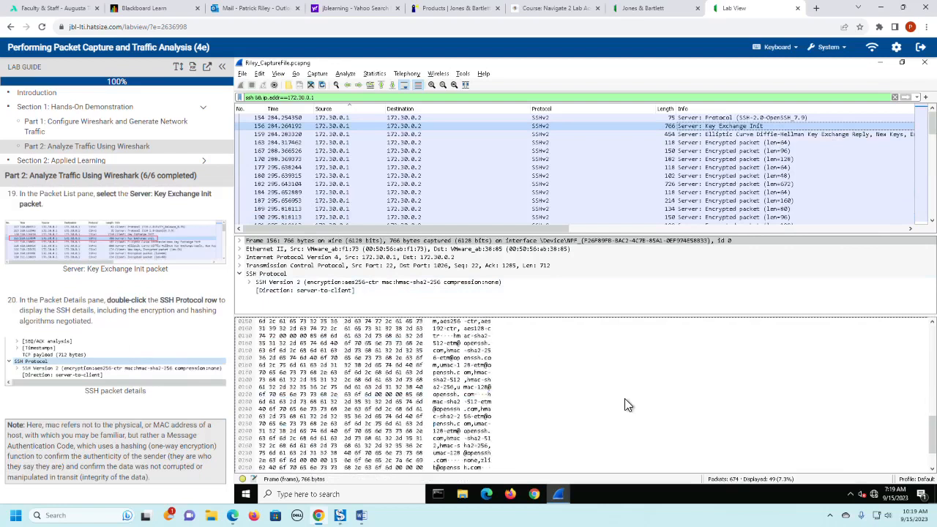
- Read lab guide steps 21 and 22, then change the display filter to "ssh && ip.addr==172.30.0.5" and apply it
{"action": "scroll", "coordinate": [182, 373], "scroll_direction": "down", "scroll_amount": 1}
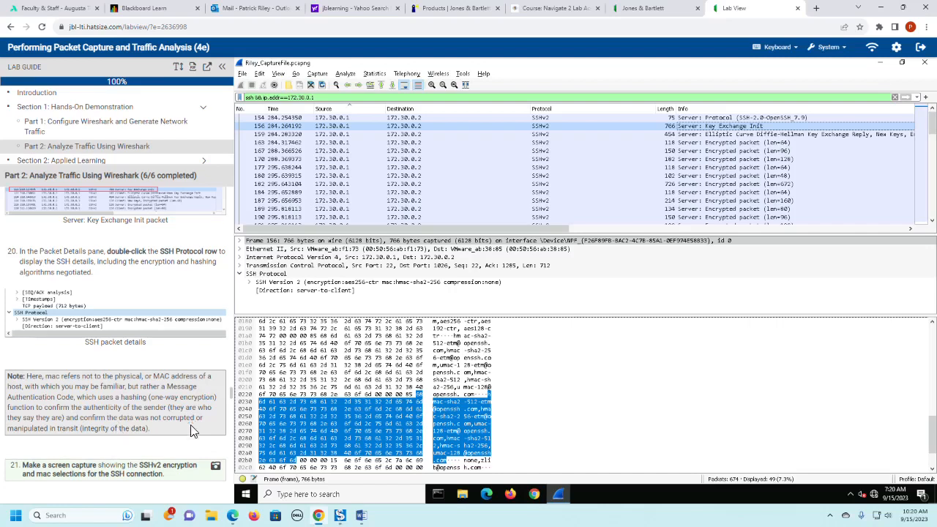
{"action": "scroll", "coordinate": [185, 433], "scroll_direction": "down", "scroll_amount": 2}
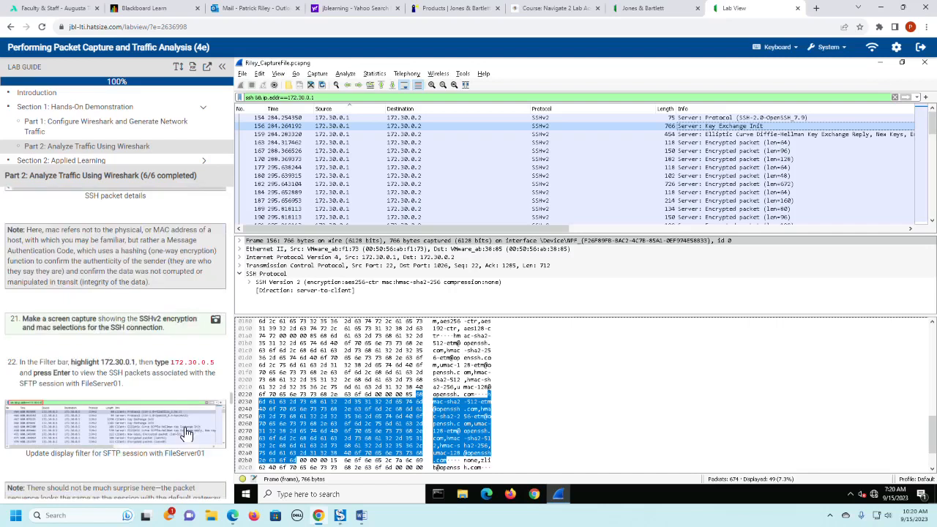
{"action": "scroll", "coordinate": [175, 389], "scroll_direction": "down", "scroll_amount": 1}
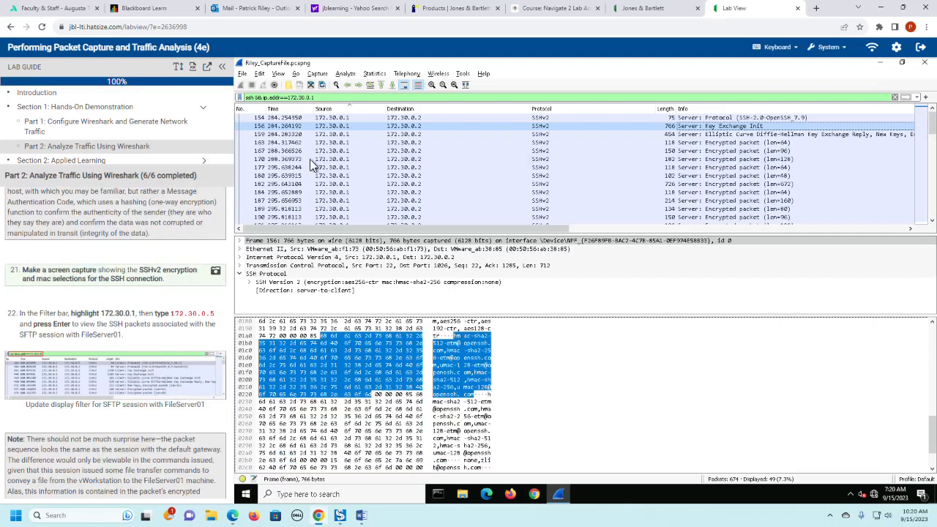
{"action": "left_click", "coordinate": [343, 98]}
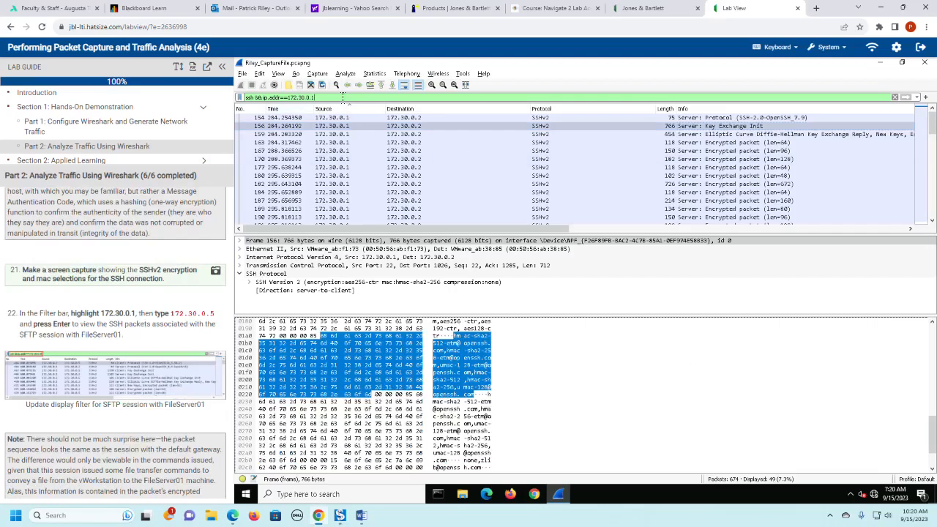
{"action": "key", "text": "BackSpace"}
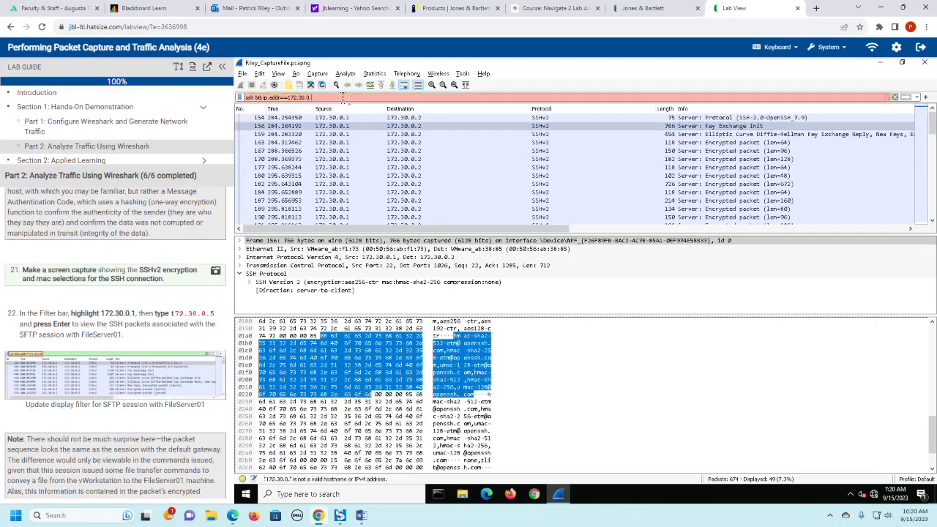
{"action": "type", "text": "5"}
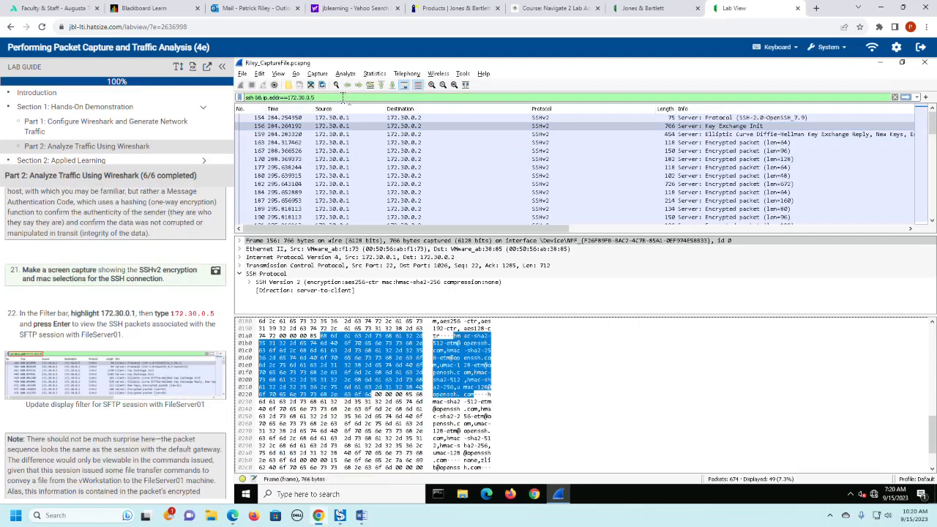
{"action": "key", "text": "Return"}
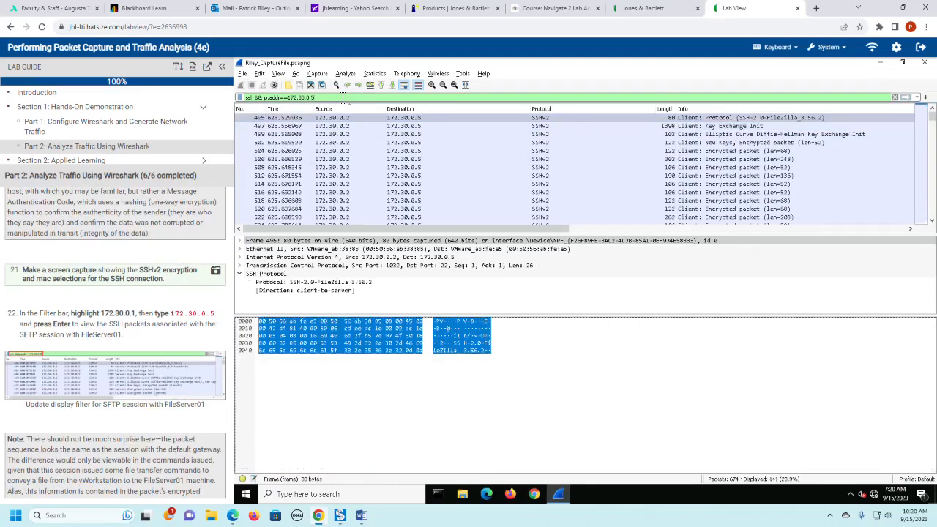
- Read lab guide steps 23 and 24, select encrypted packet 504, expand its SSH Version 2 details and enlarge the Packet Details pane
{"action": "scroll", "coordinate": [130, 328], "scroll_direction": "down", "scroll_amount": 3}
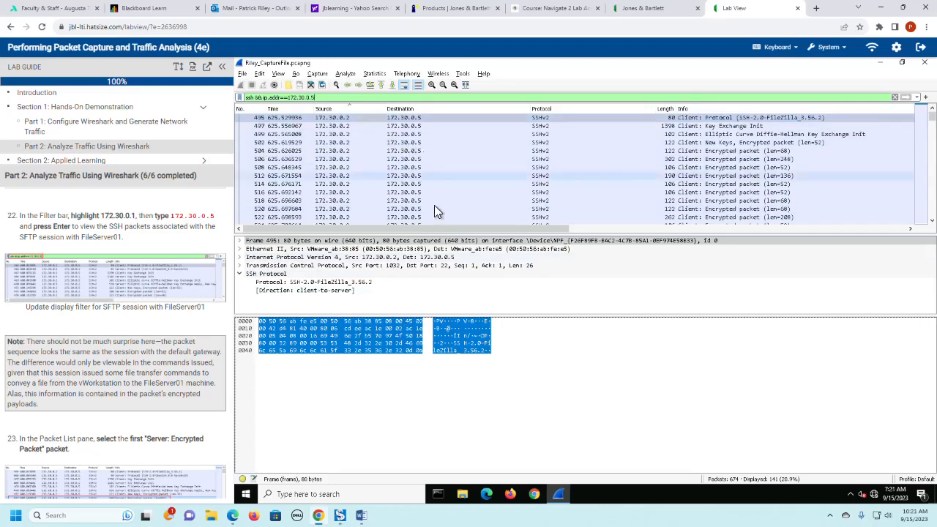
{"action": "scroll", "coordinate": [164, 322], "scroll_direction": "down", "scroll_amount": 2}
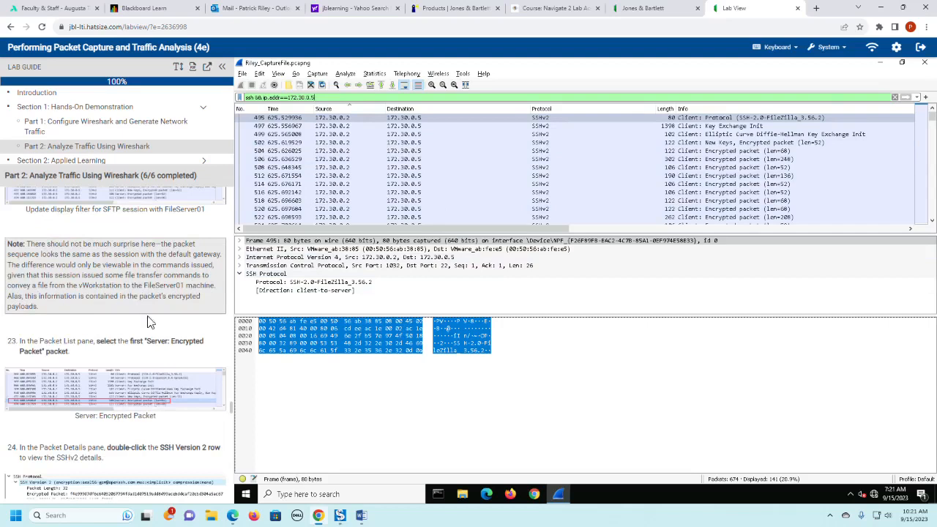
{"action": "scroll", "coordinate": [167, 348], "scroll_direction": "down", "scroll_amount": 1}
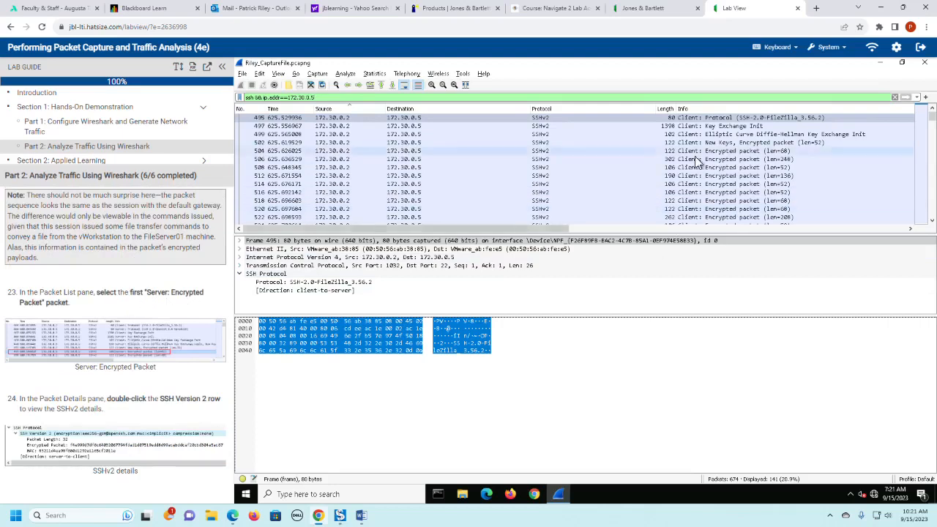
{"action": "left_click", "coordinate": [601, 153]}
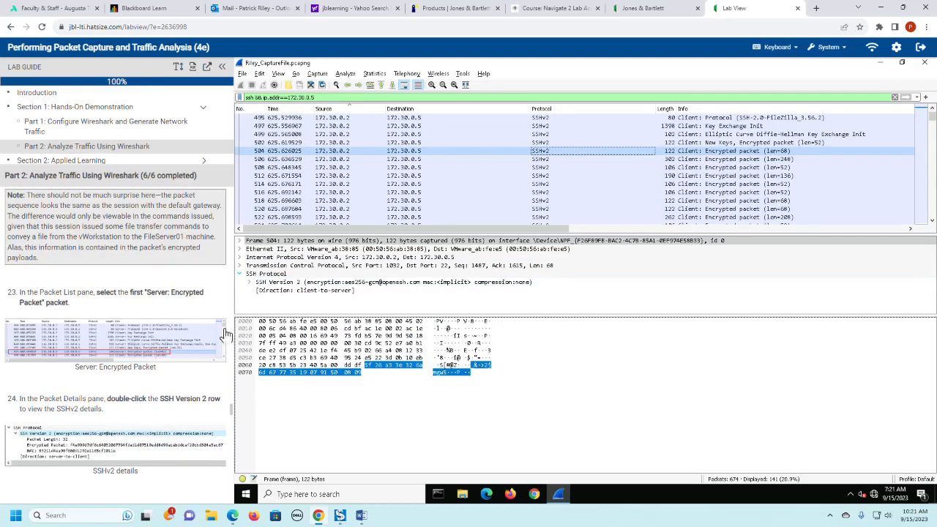
{"action": "left_click", "coordinate": [250, 283]}
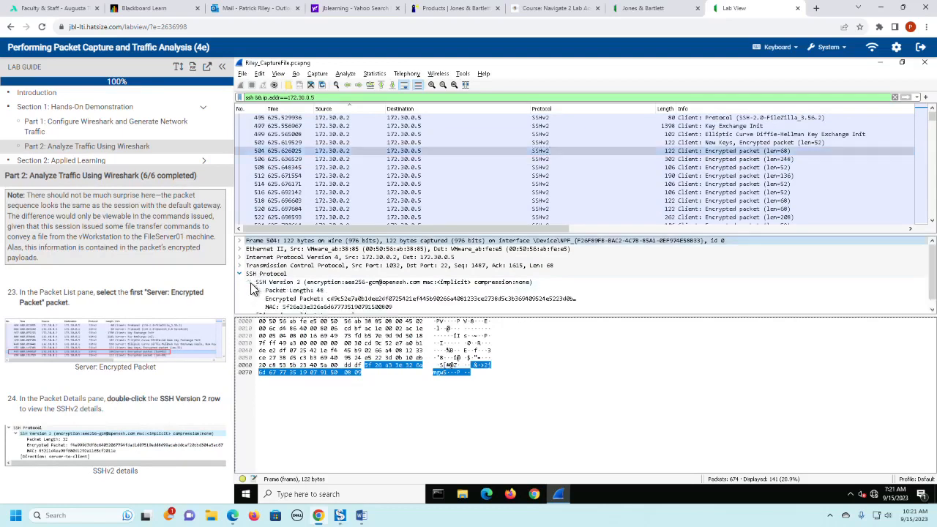
{"action": "left_click_drag", "start_coordinate": [282, 314], "coordinate": [280, 381]}
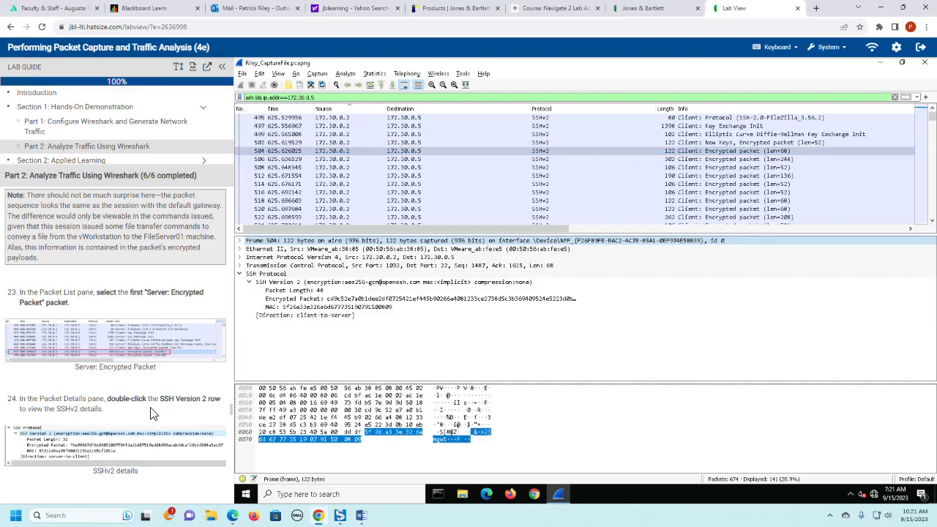
- Read lab guide step 25 and select the Encrypted Packet field of packet 504 to highlight its data in the Packet Bytes pane
{"action": "scroll", "coordinate": [151, 414], "scroll_direction": "down", "scroll_amount": 2}
{"action": "scroll", "coordinate": [152, 413], "scroll_direction": "down", "scroll_amount": 1}
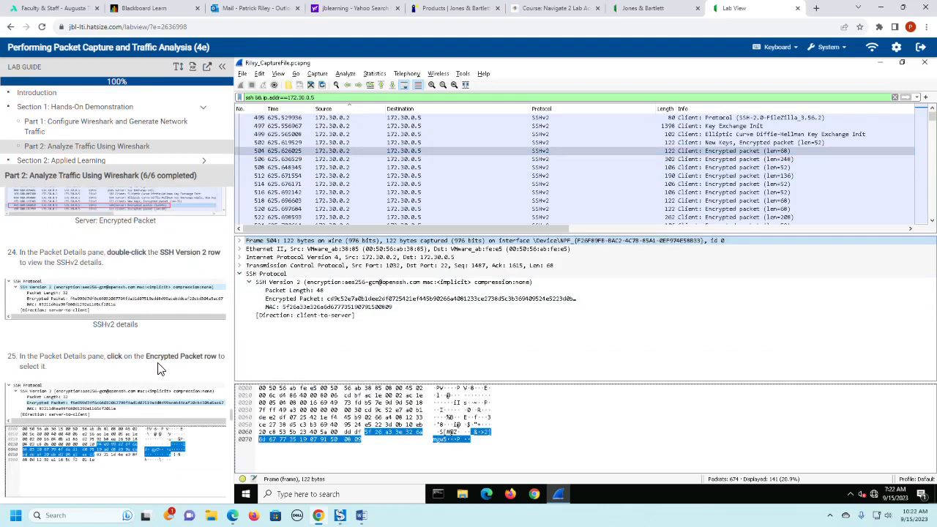
{"action": "left_click", "coordinate": [348, 390]}
{"action": "left_click", "coordinate": [399, 391]}
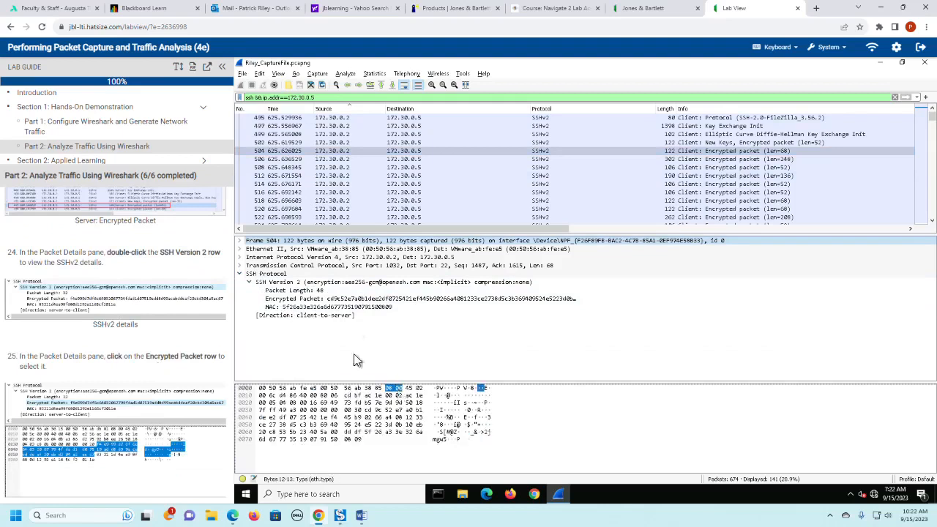
{"action": "left_click", "coordinate": [290, 299]}
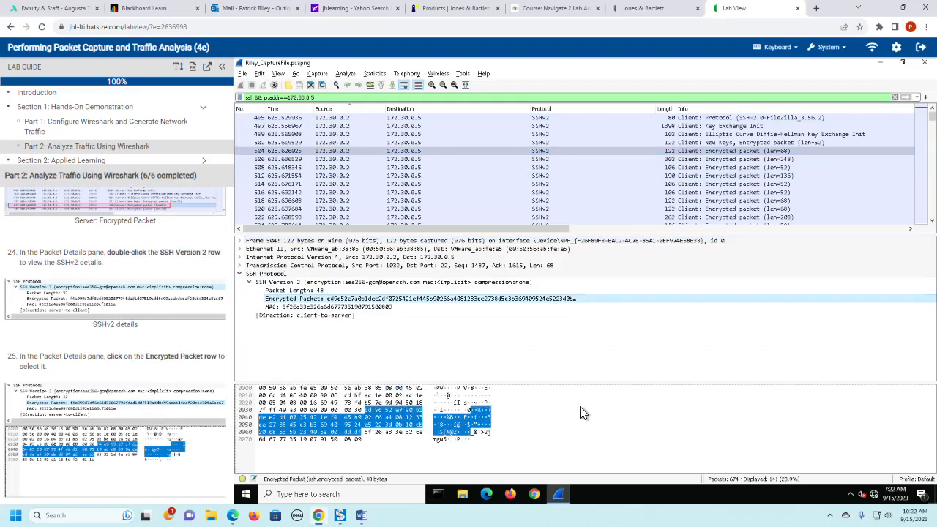
- Read the lab guide note on field highlighting and reselect the Encrypted Packet field to compare it with the highlighted bytes
{"action": "scroll", "coordinate": [142, 410], "scroll_direction": "down", "scroll_amount": 1}
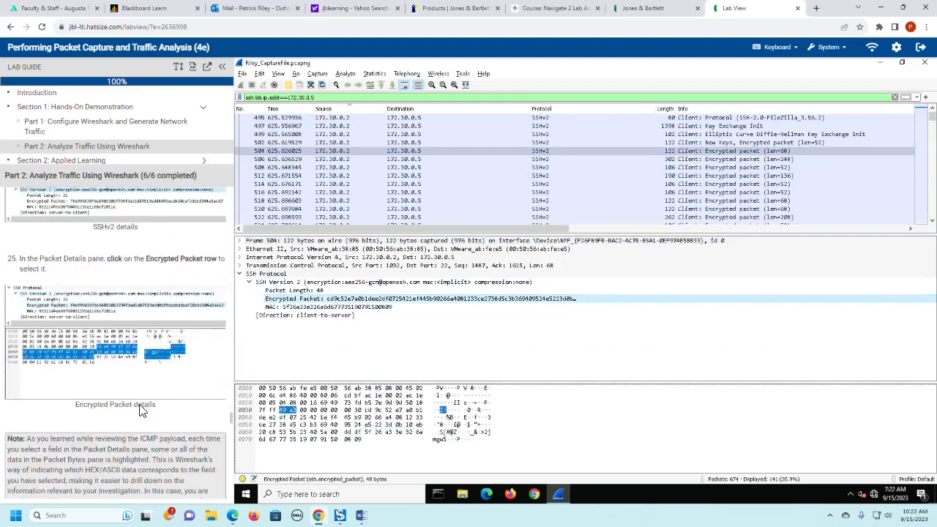
{"action": "left_click", "coordinate": [339, 300]}
{"action": "scroll", "coordinate": [102, 364], "scroll_direction": "down", "scroll_amount": 1}
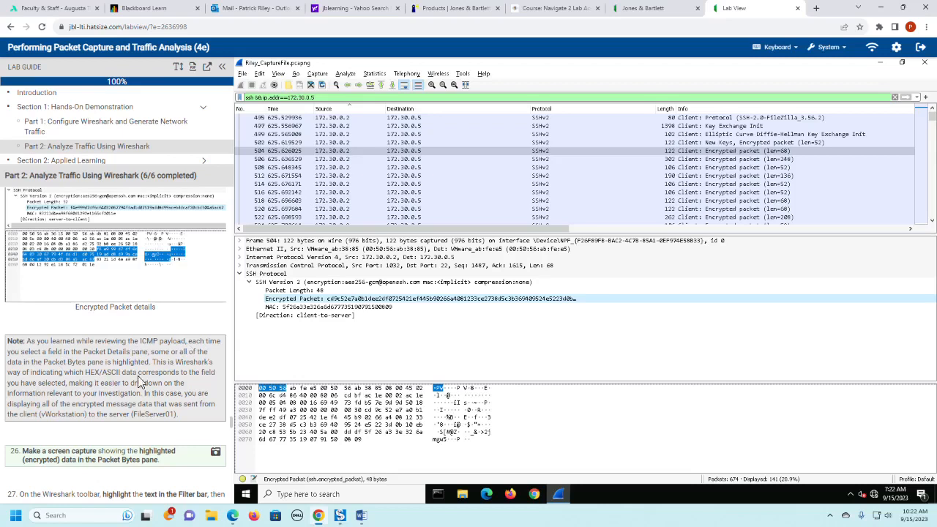
{"action": "left_click", "coordinate": [419, 301]}
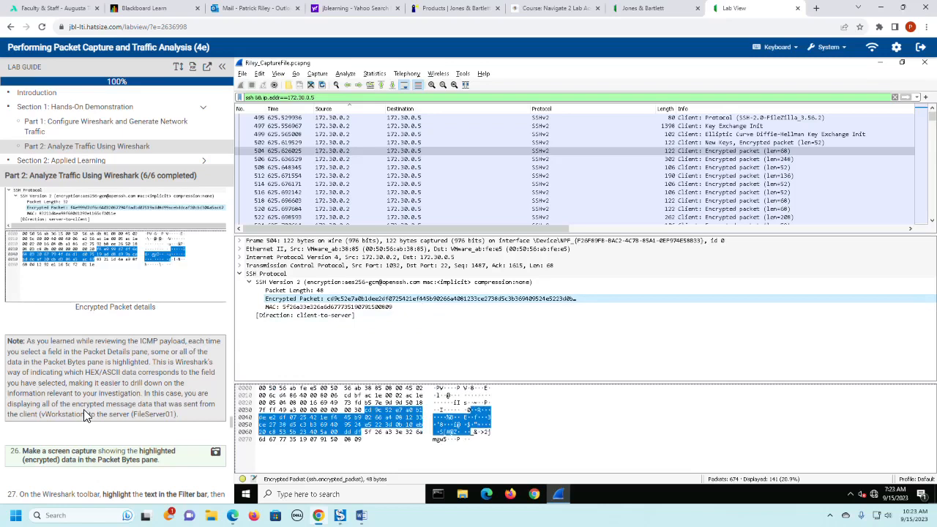
- Read lab guide steps 26 and 27, then change the display filter to "ftp" and apply it
{"action": "scroll", "coordinate": [84, 415], "scroll_direction": "down", "scroll_amount": 4}
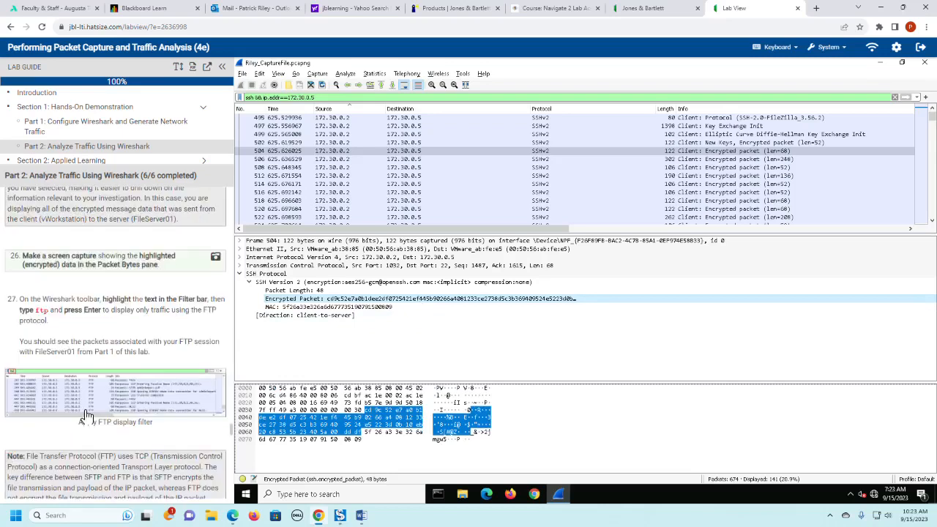
{"action": "scroll", "coordinate": [85, 415], "scroll_direction": "down", "scroll_amount": 1}
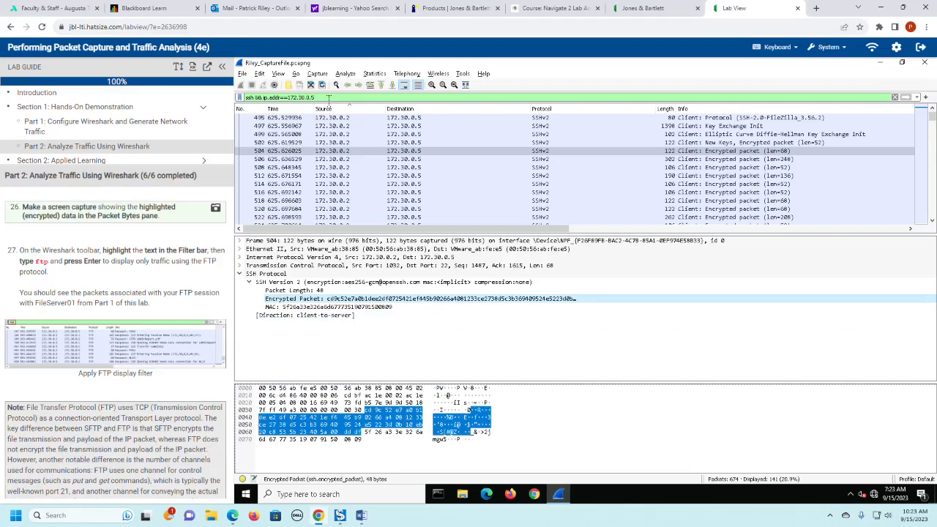
{"action": "left_click", "coordinate": [329, 97]}
{"action": "triple_click", "coordinate": [329, 98]}
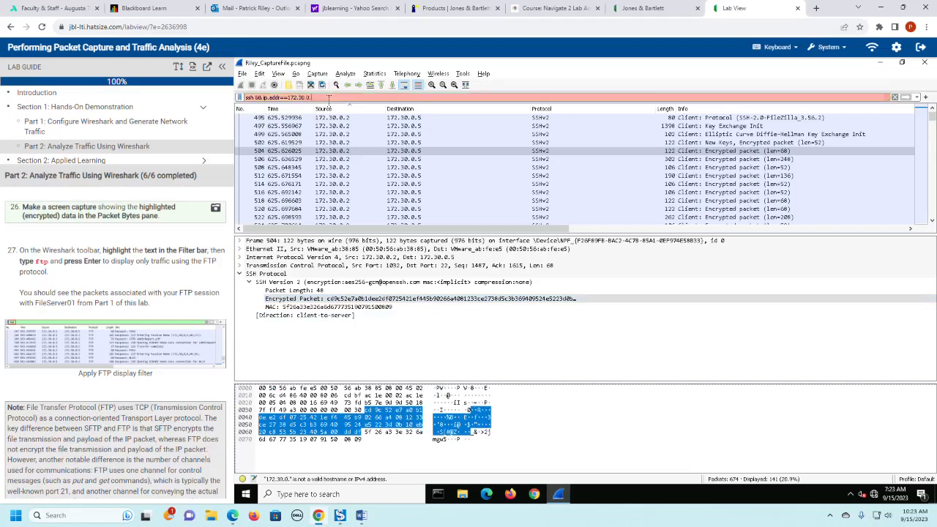
{"action": "key", "text": "BackSpace"}
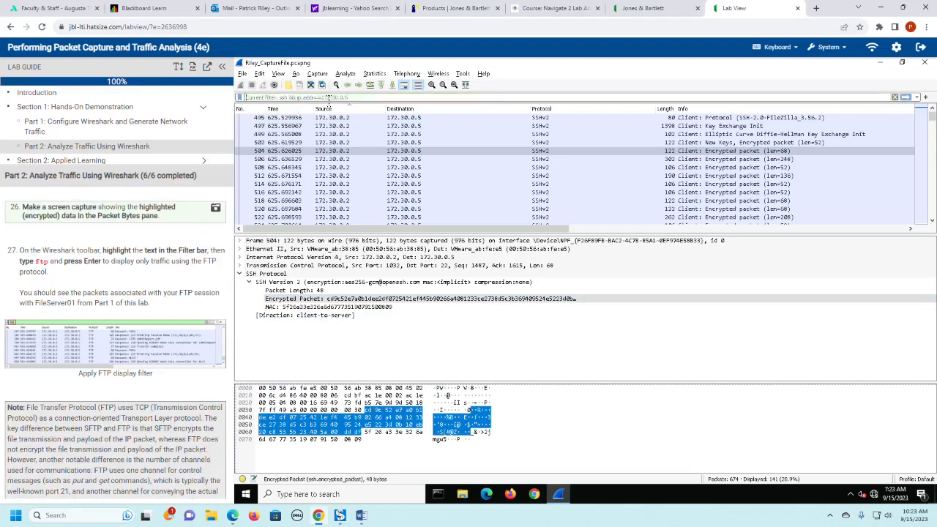
{"action": "type", "text": "ftp"}
{"action": "key", "text": "Return"}
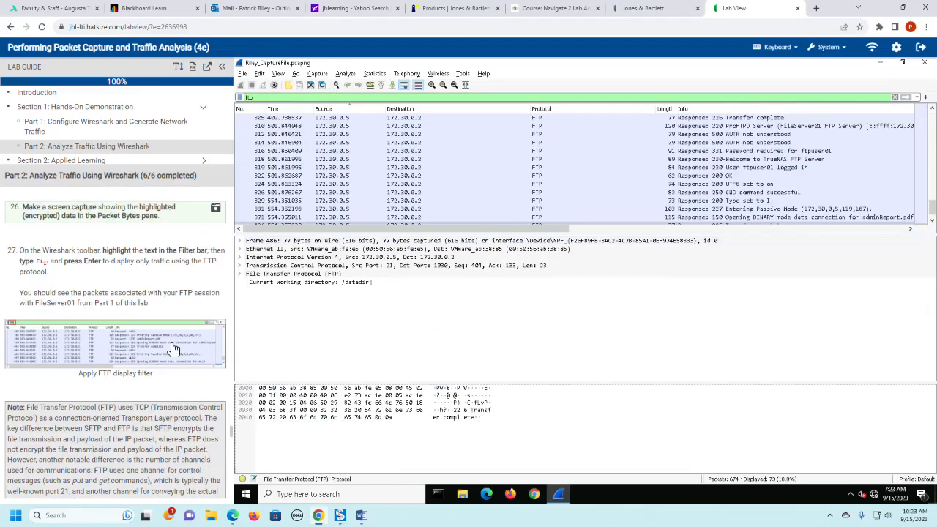
- Read the lab guide note comparing FTP, SFTP and FTPS, and continue to steps 28 and 29
{"action": "scroll", "coordinate": [173, 349], "scroll_direction": "down", "scroll_amount": 3}
{"action": "scroll", "coordinate": [170, 342], "scroll_direction": "down", "scroll_amount": 1}
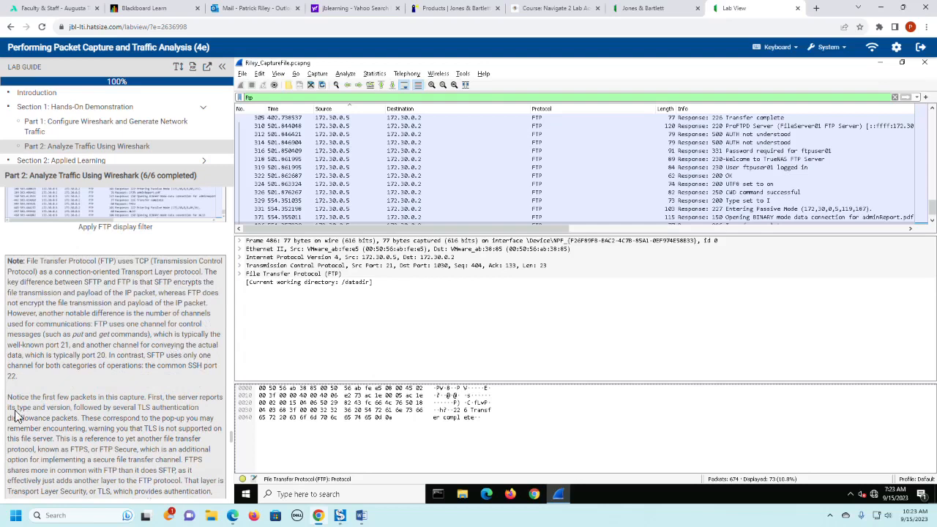
{"action": "scroll", "coordinate": [169, 330], "scroll_direction": "down", "scroll_amount": 3}
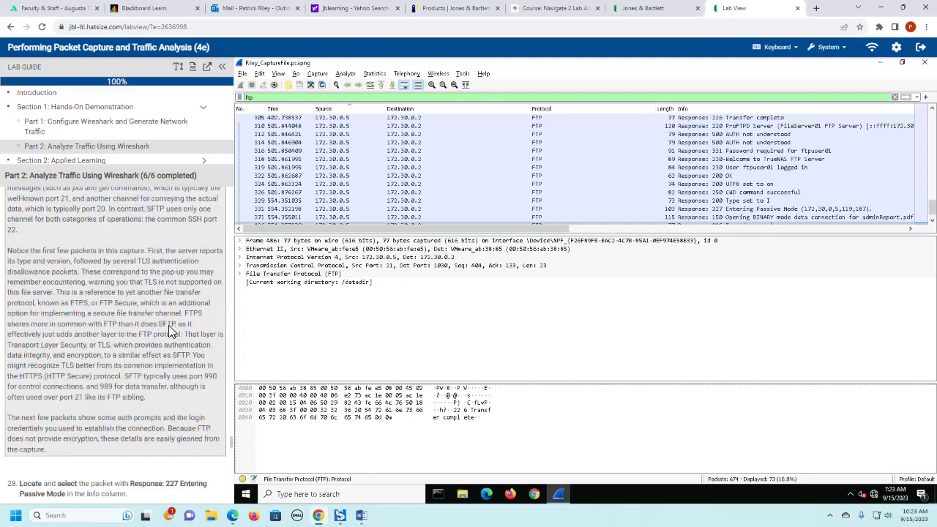
{"action": "scroll", "coordinate": [169, 330], "scroll_direction": "down", "scroll_amount": 1}
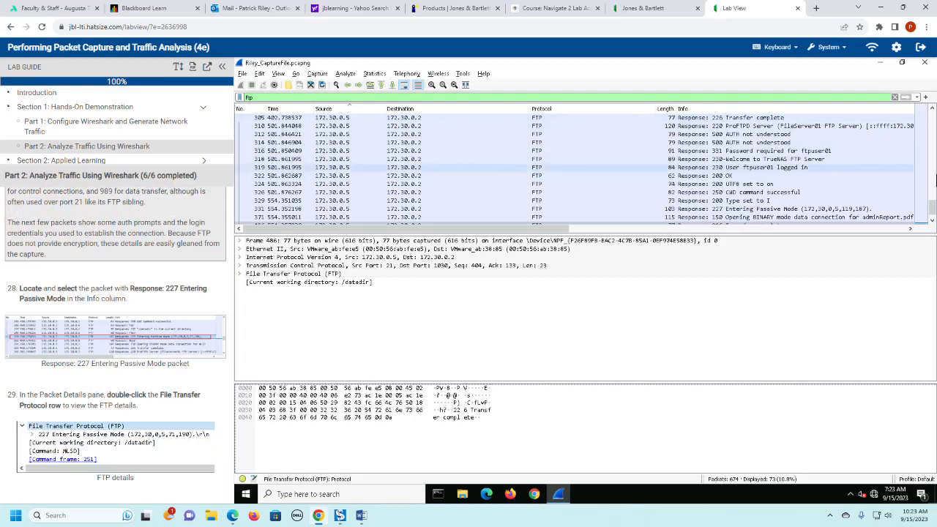
- Look through the filtered FTP packets from the start of the list for a Response: 227 Entering Passive Mode packet
{"action": "left_click_drag", "start_coordinate": [928, 215], "coordinate": [933, 117]}
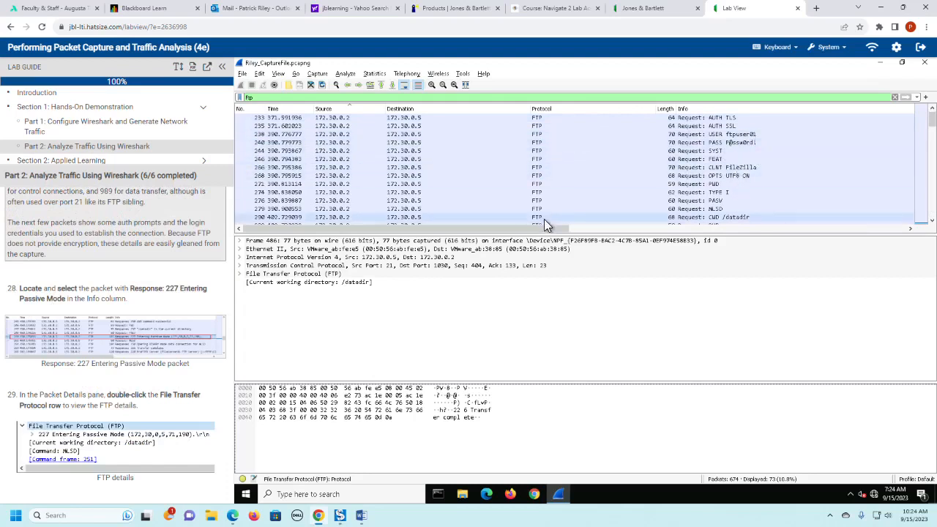
{"action": "scroll", "coordinate": [660, 192], "scroll_direction": "down", "scroll_amount": 1}
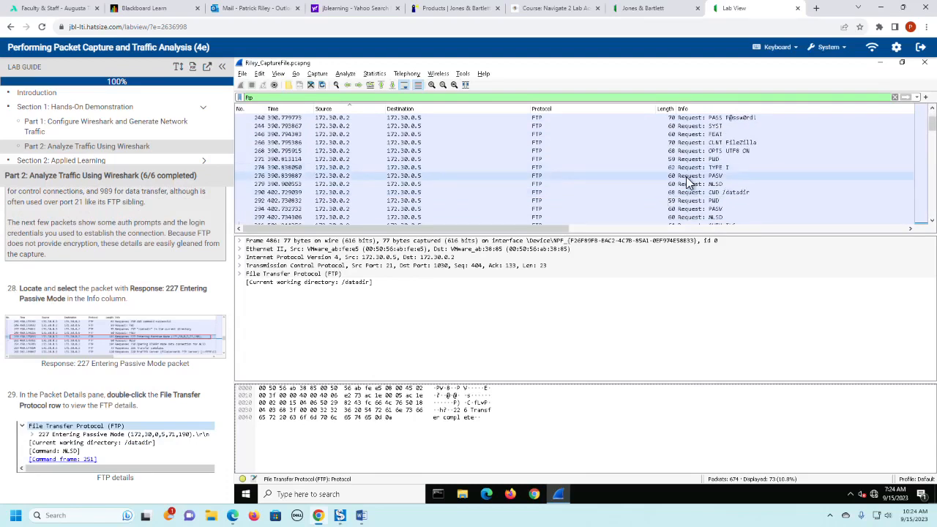
{"action": "scroll", "coordinate": [603, 188], "scroll_direction": "down", "scroll_amount": 3}
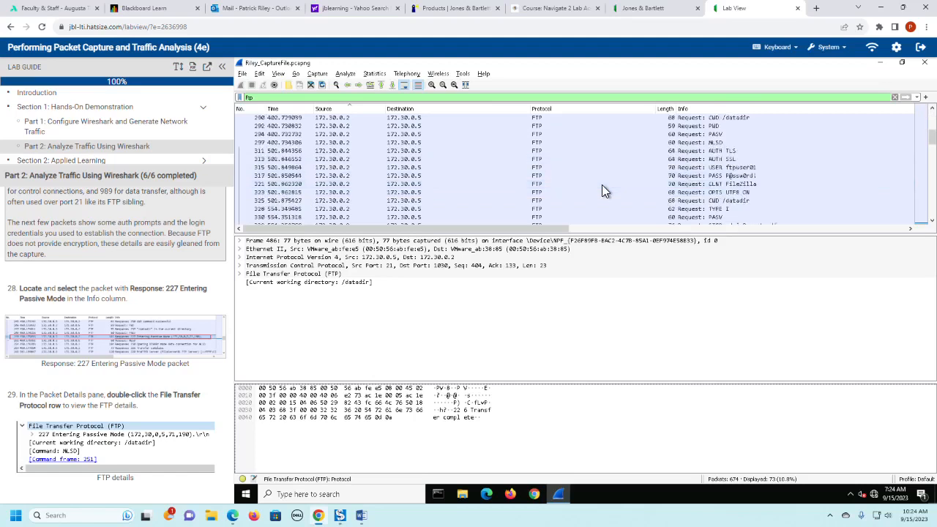
{"action": "scroll", "coordinate": [602, 190], "scroll_direction": "down", "scroll_amount": 2}
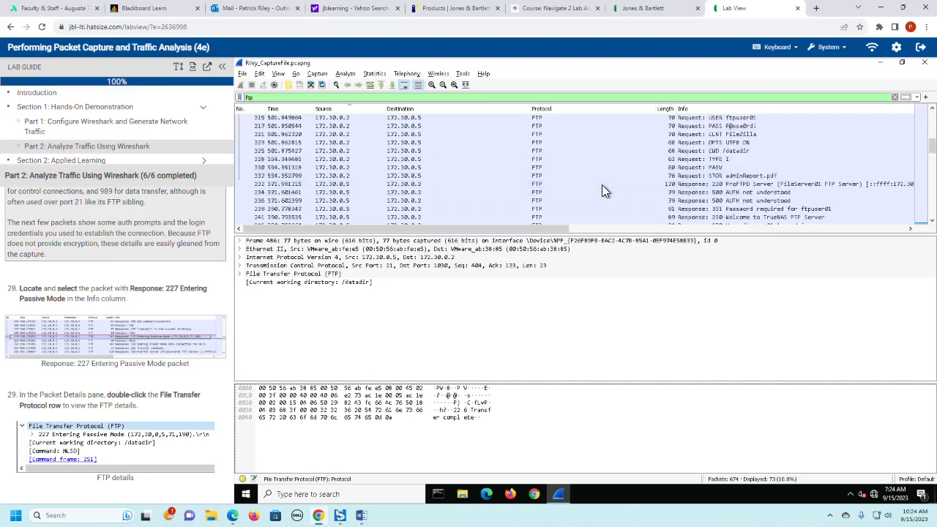
{"action": "scroll", "coordinate": [602, 190], "scroll_direction": "down", "scroll_amount": 1}
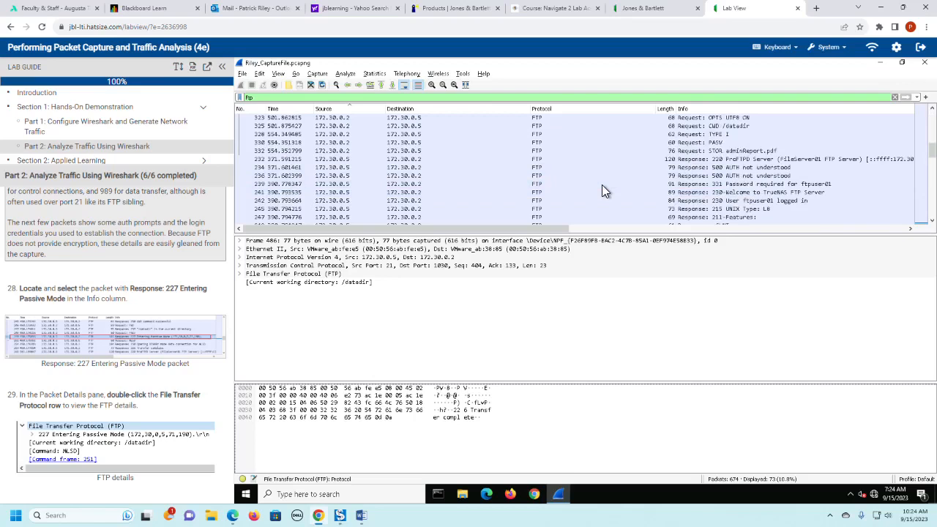
- Open the lab guide's Response: 227 Entering Passive Mode example image in a new browser tab, examine it and return to the lab
{"action": "right_click", "coordinate": [114, 341]}
{"action": "left_click", "coordinate": [128, 344]}
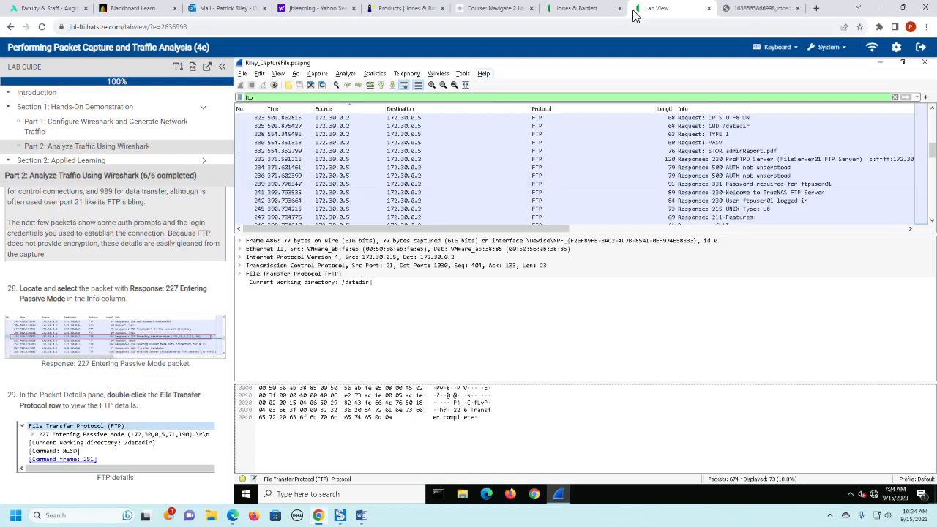
{"action": "left_click", "coordinate": [770, 7]}
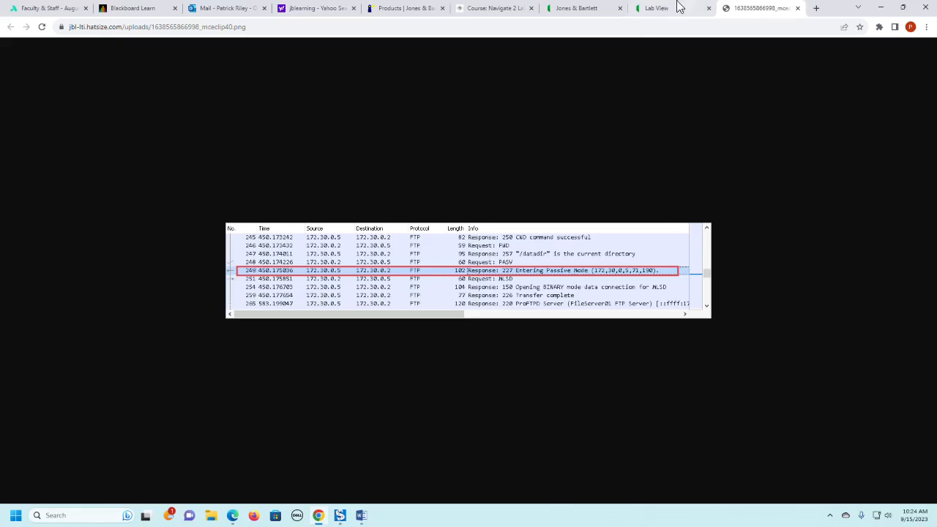
{"action": "left_click", "coordinate": [655, 9]}
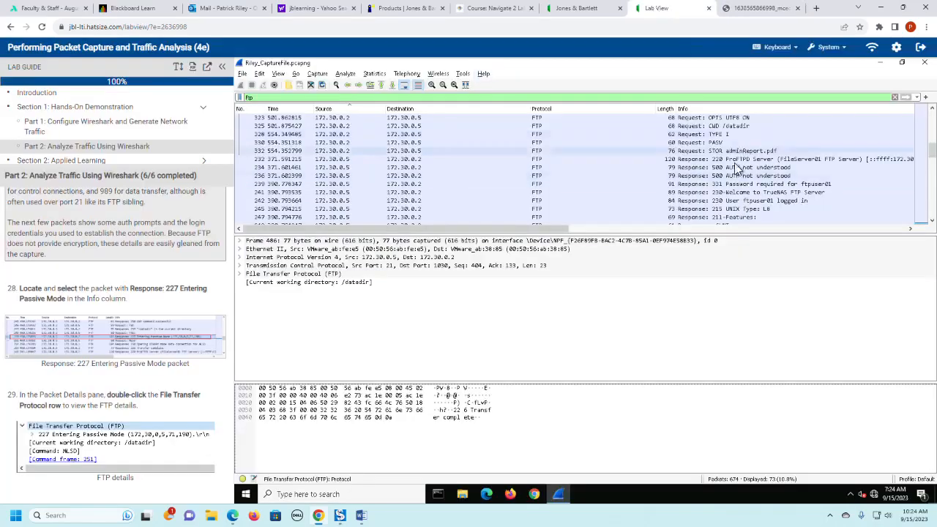
- Locate and select packet 277, the Response: 227 Entering Passive Mode packet, in the packet list
{"action": "scroll", "coordinate": [732, 194], "scroll_direction": "down", "scroll_amount": 1}
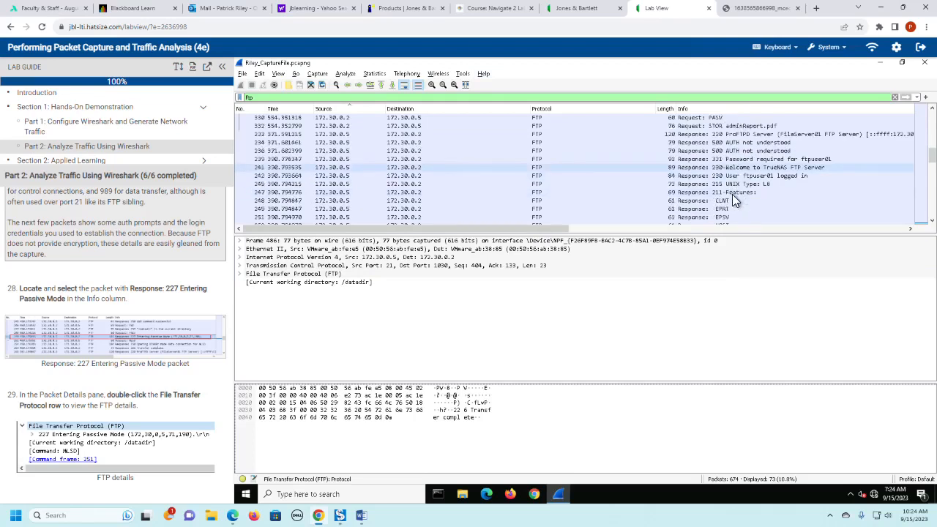
{"action": "scroll", "coordinate": [733, 194], "scroll_direction": "down", "scroll_amount": 3}
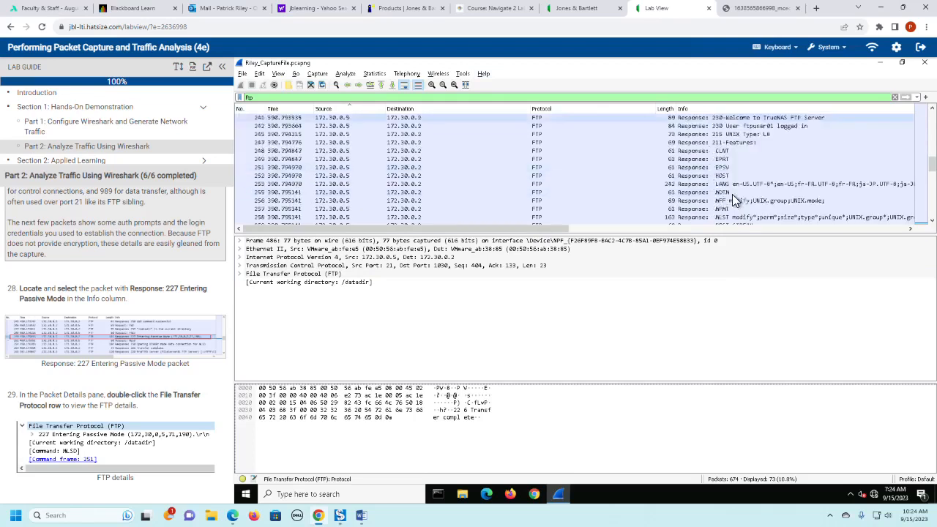
{"action": "scroll", "coordinate": [732, 194], "scroll_direction": "down", "scroll_amount": 3}
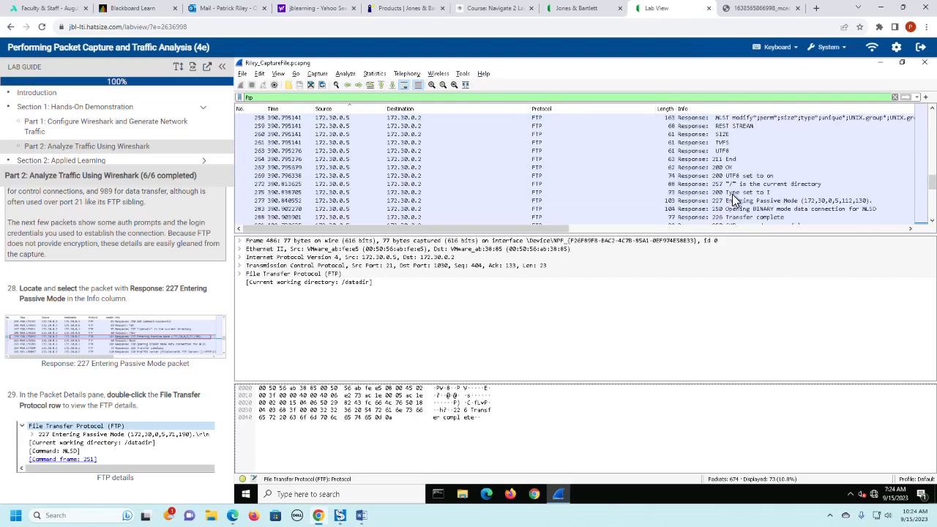
{"action": "left_click", "coordinate": [733, 200]}
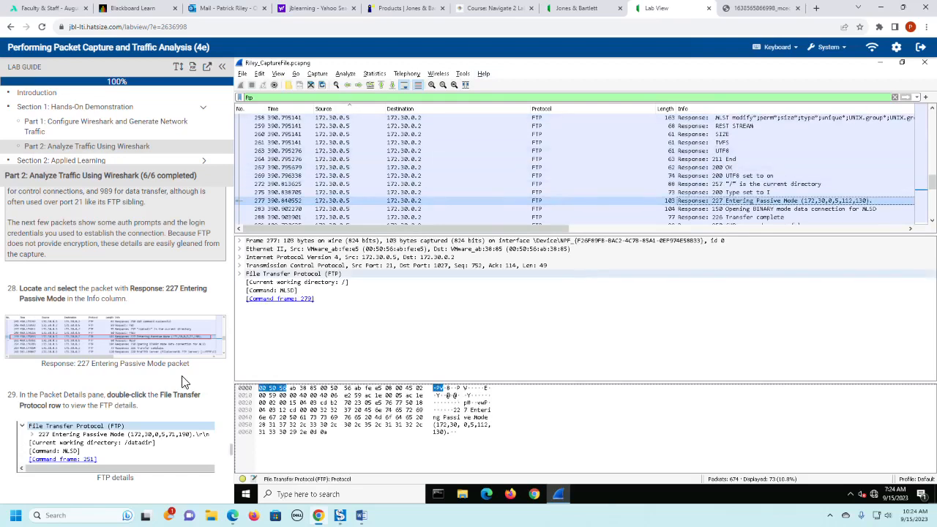
- Read lab guide steps 29 to 31 and the notes on Active and Passive FTP modes and validating the passive port
{"action": "scroll", "coordinate": [183, 382], "scroll_direction": "down", "scroll_amount": 1}
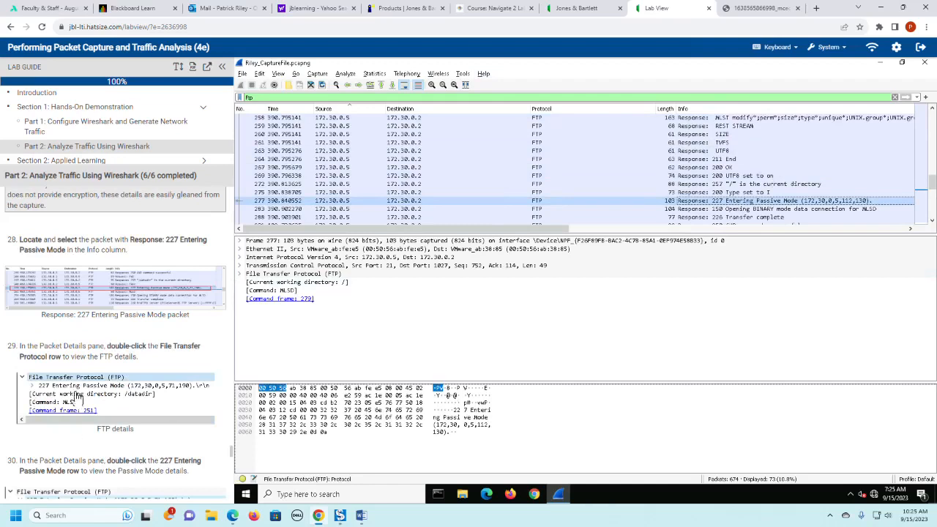
{"action": "scroll", "coordinate": [137, 381], "scroll_direction": "down", "scroll_amount": 1}
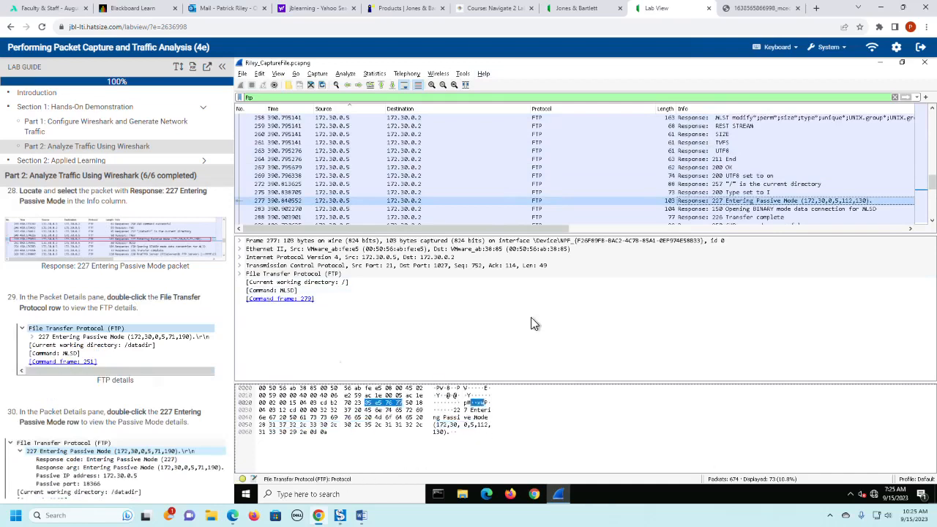
{"action": "scroll", "coordinate": [64, 391], "scroll_direction": "down", "scroll_amount": 2}
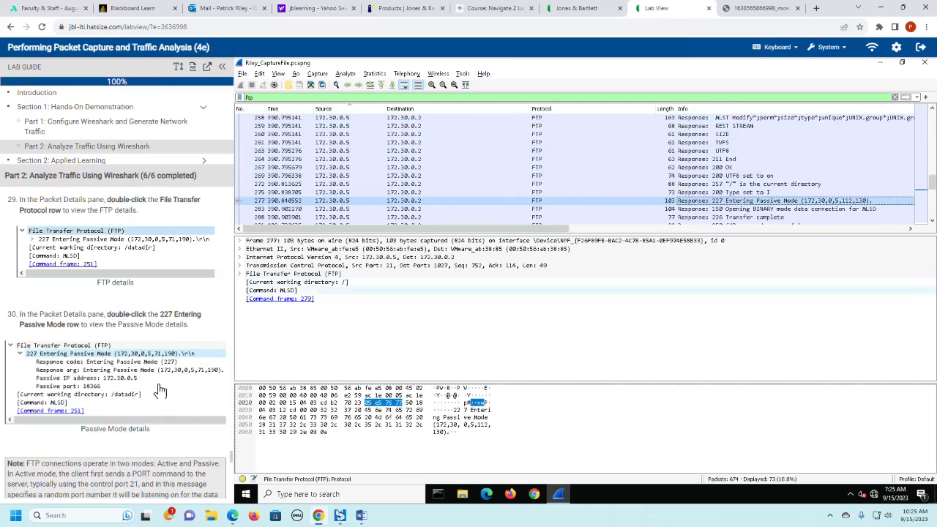
{"action": "scroll", "coordinate": [161, 390], "scroll_direction": "down", "scroll_amount": 2}
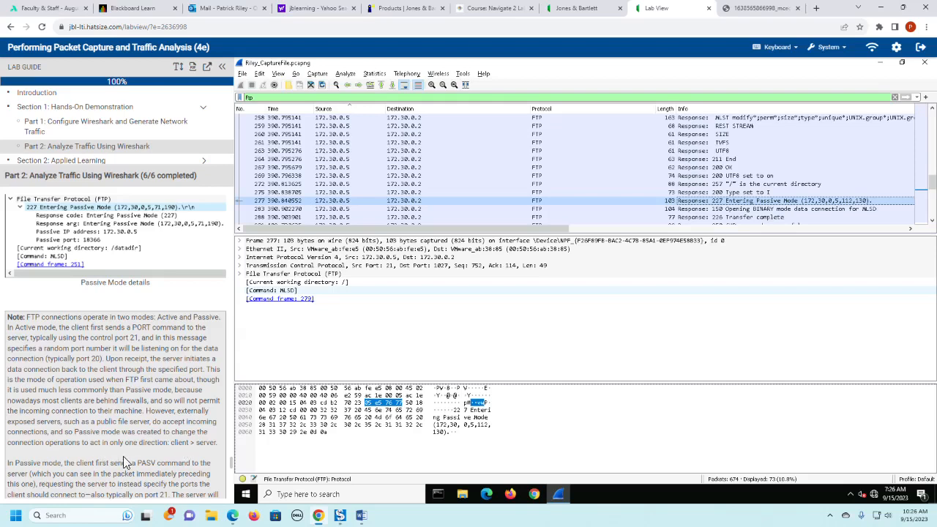
{"action": "scroll", "coordinate": [123, 458], "scroll_direction": "down", "scroll_amount": 3}
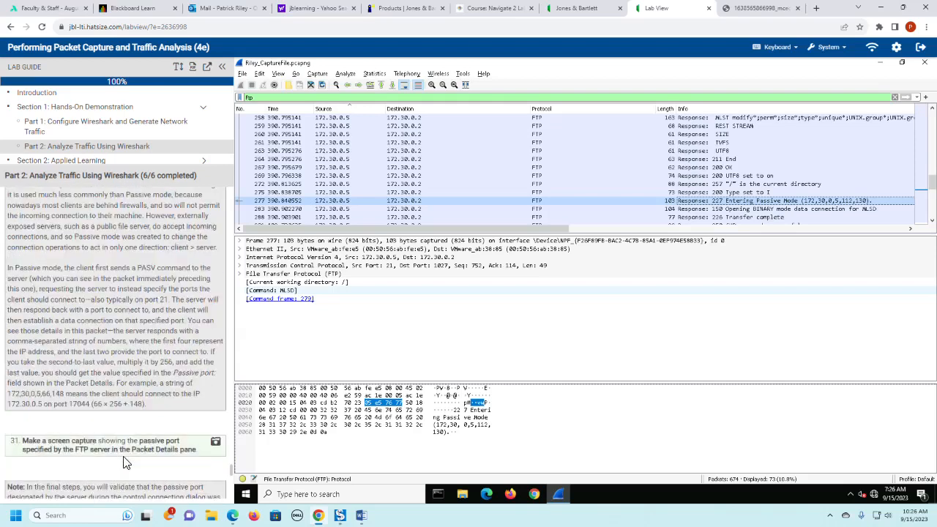
{"action": "scroll", "coordinate": [124, 463], "scroll_direction": "down", "scroll_amount": 3}
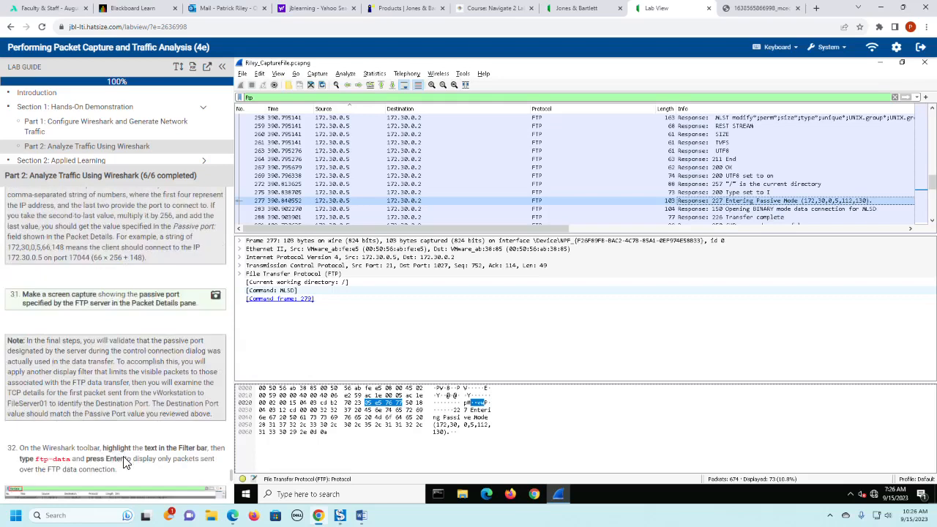
- Read lab guide step 32, then change the display filter to "ftp-data" and apply it
{"action": "scroll", "coordinate": [124, 463], "scroll_direction": "down", "scroll_amount": 1}
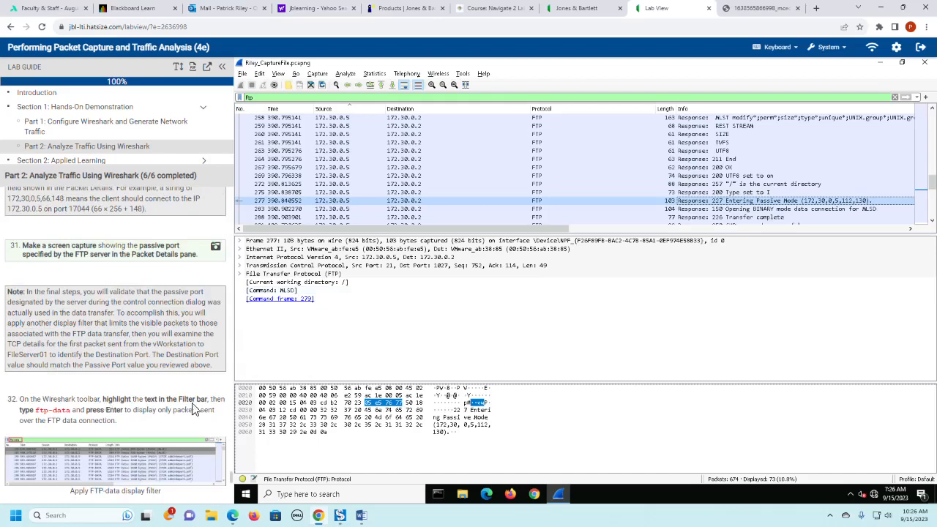
{"action": "double_click", "coordinate": [284, 99]}
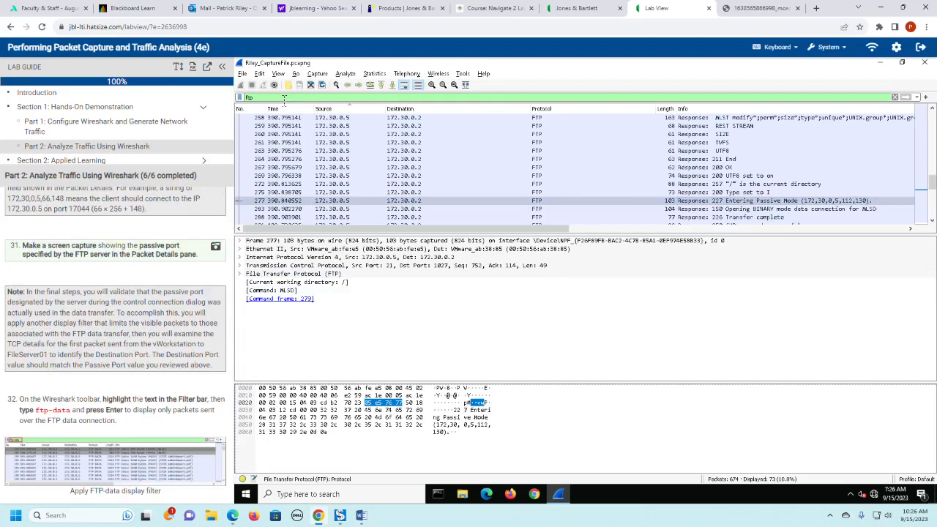
{"action": "type", "text": "ftp-data"}
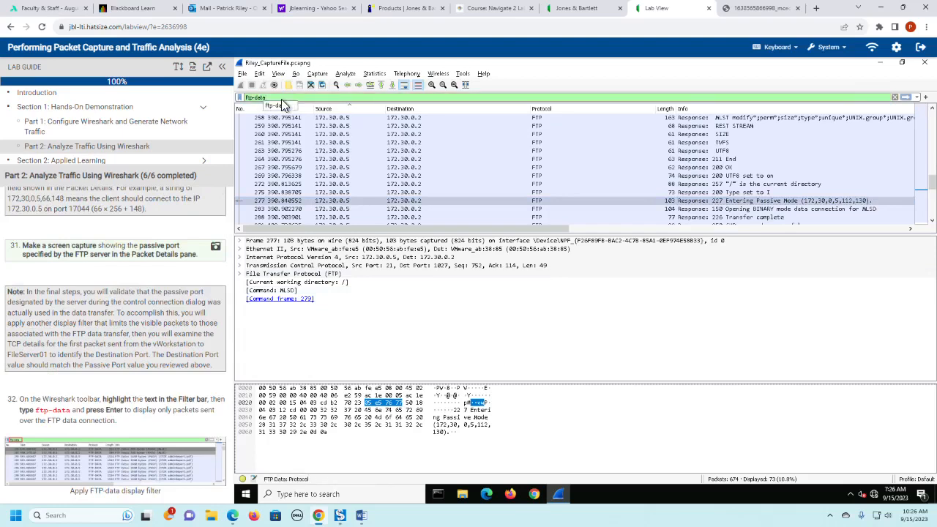
{"action": "key", "text": "Return"}
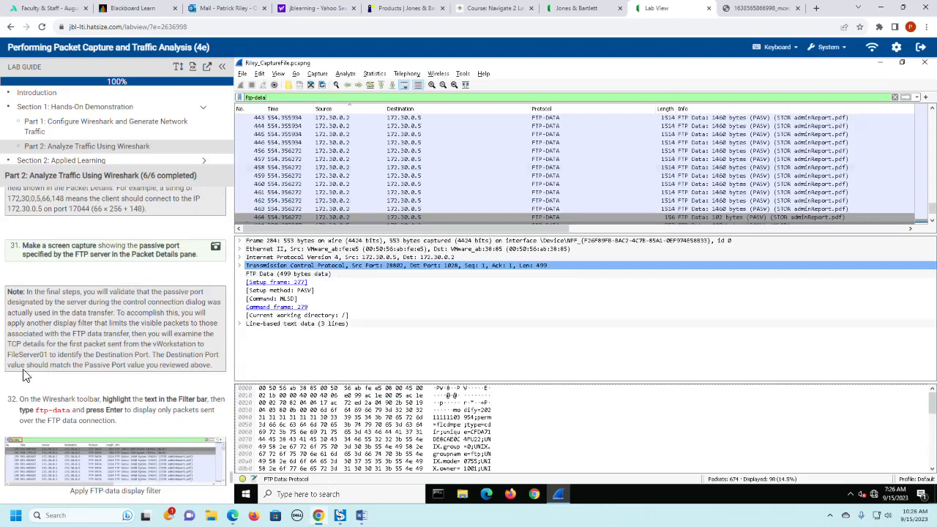
- Read lab guide steps 33 and 34, and select the first FTP data packet sent from 172.30.0.2 to 172.30.0.5
{"action": "scroll", "coordinate": [160, 408], "scroll_direction": "down", "scroll_amount": 1}
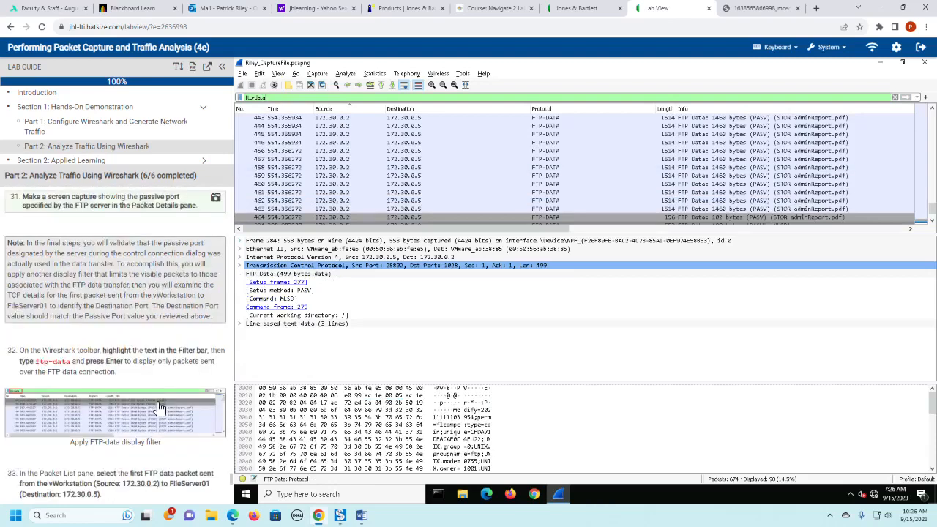
{"action": "scroll", "coordinate": [160, 408], "scroll_direction": "down", "scroll_amount": 2}
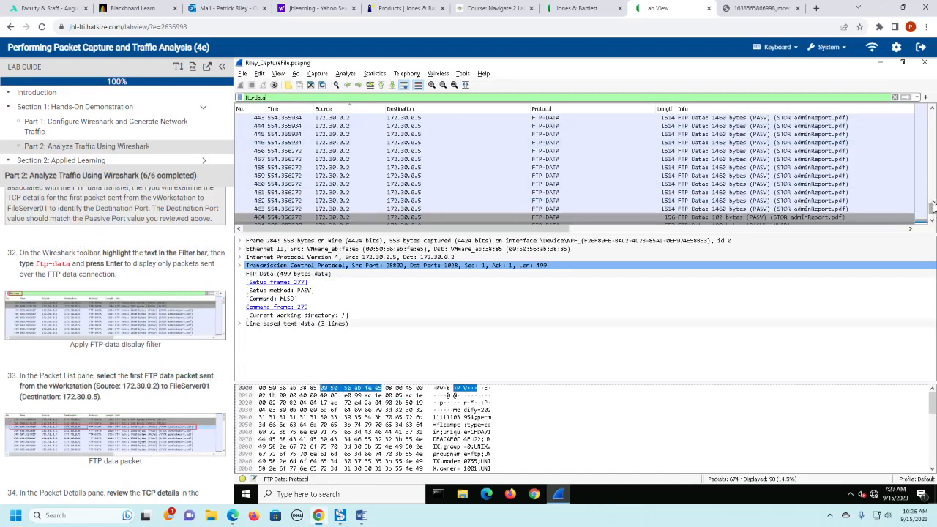
{"action": "left_click_drag", "start_coordinate": [933, 207], "coordinate": [933, 121]}
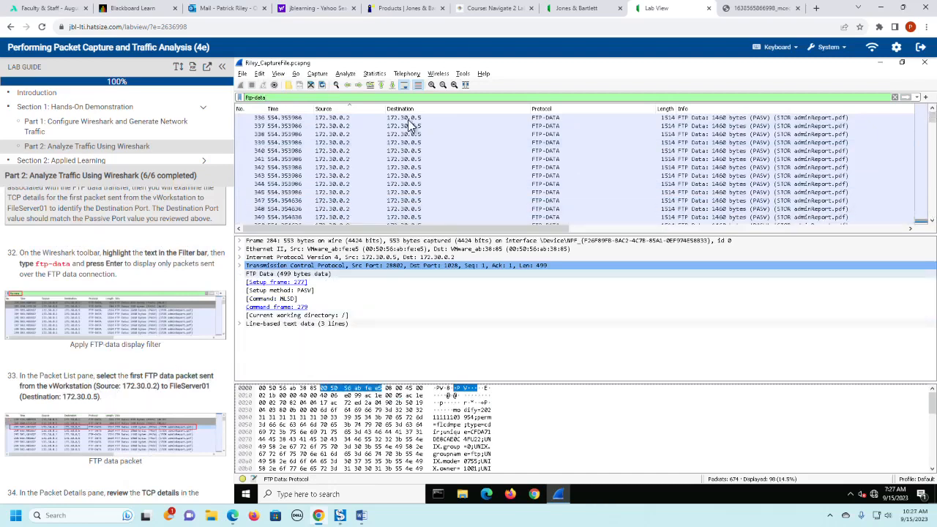
{"action": "left_click", "coordinate": [315, 118]}
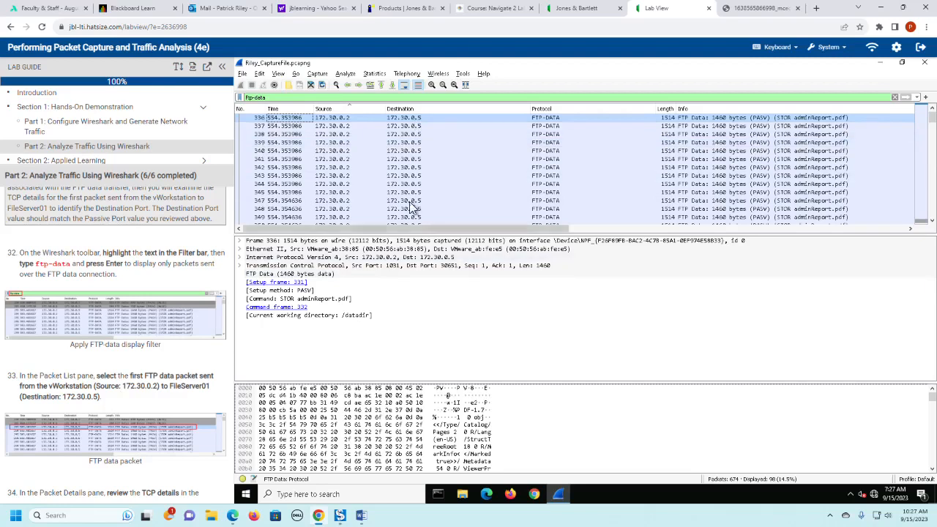
{"action": "scroll", "coordinate": [110, 333], "scroll_direction": "down", "scroll_amount": 2}
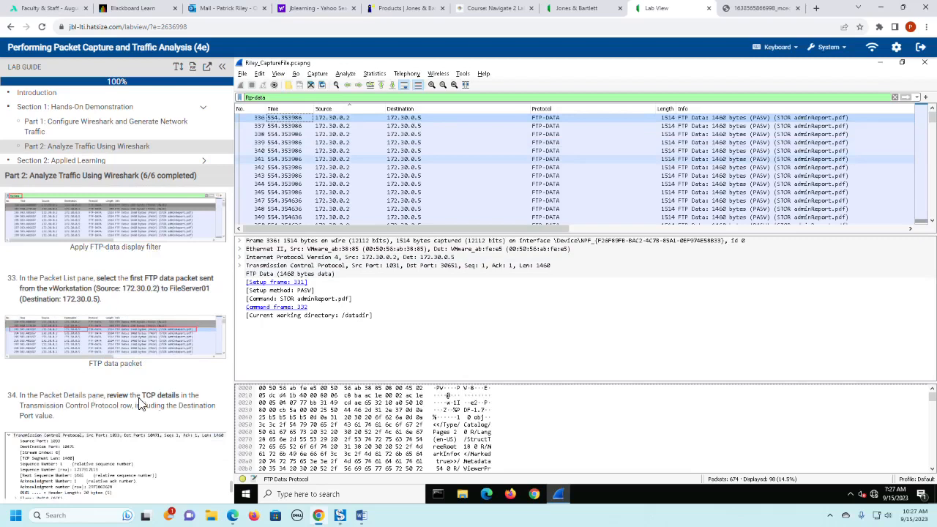
- Expand the Transmission Control Protocol details of the first FTP data packet and enlarge the Packet Details pane
{"action": "scroll", "coordinate": [151, 414], "scroll_direction": "down", "scroll_amount": 1}
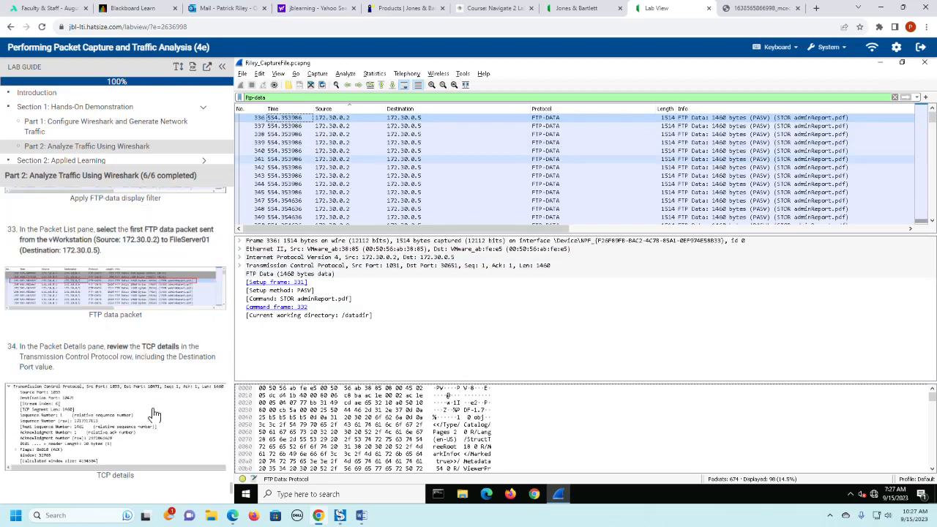
{"action": "left_click", "coordinate": [241, 266]}
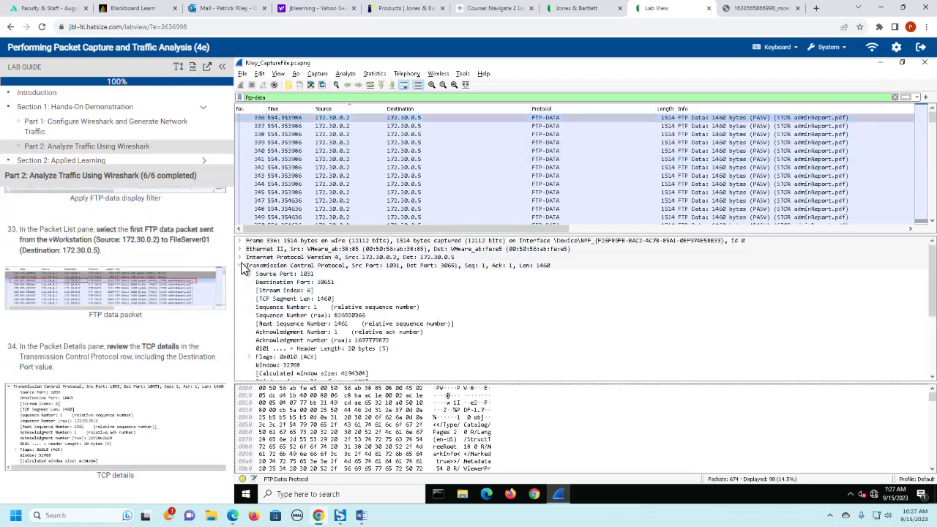
{"action": "left_click", "coordinate": [243, 266]}
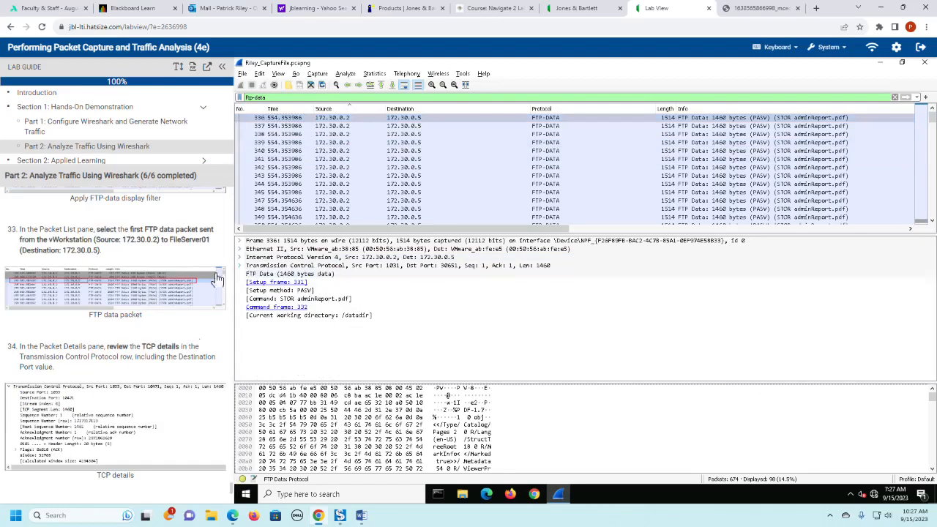
{"action": "left_click", "coordinate": [297, 120]}
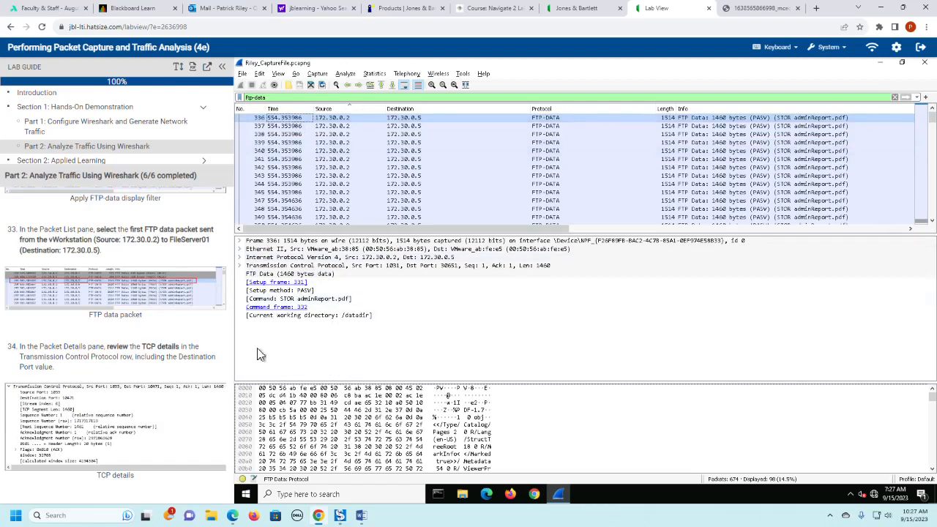
{"action": "left_click", "coordinate": [242, 265]}
{"action": "left_click", "coordinate": [242, 266]}
{"action": "left_click", "coordinate": [242, 265]}
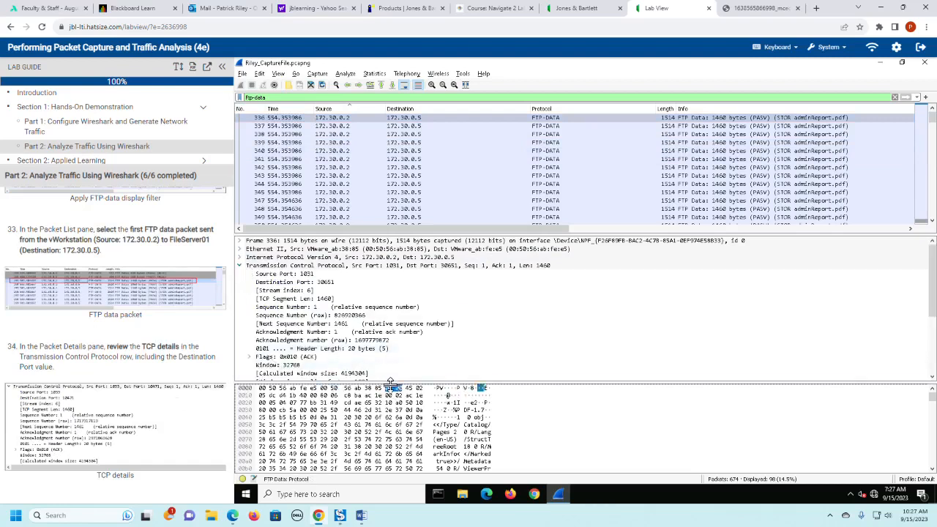
{"action": "left_click_drag", "start_coordinate": [390, 381], "coordinate": [390, 432]}
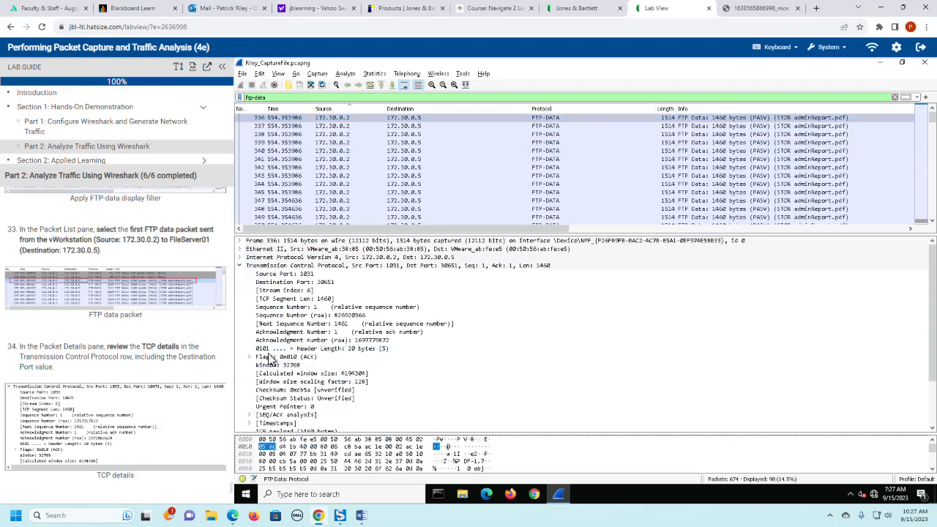
- Select the Transmission Control Protocol row and review its fields, including Destination Port, against lab guide steps 34 and 35
{"action": "scroll", "coordinate": [186, 384], "scroll_direction": "down", "scroll_amount": 1}
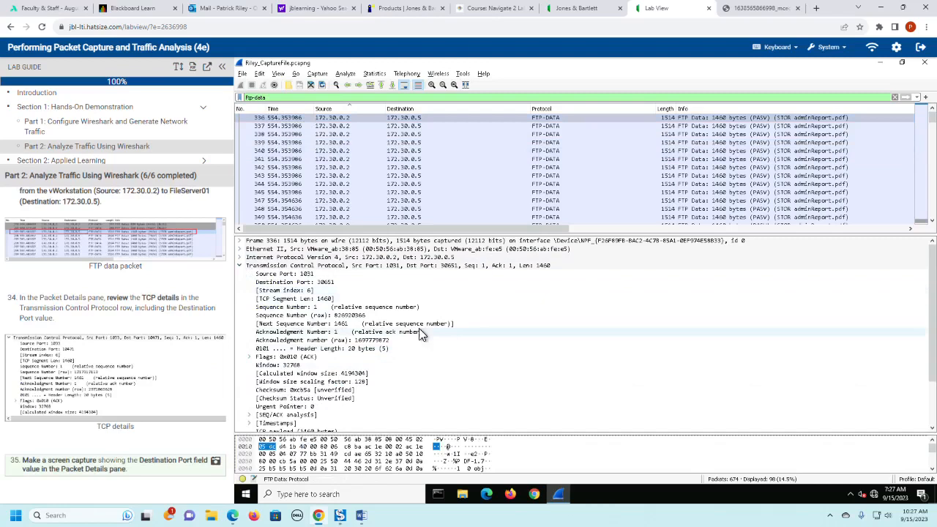
{"action": "left_click", "coordinate": [342, 266]}
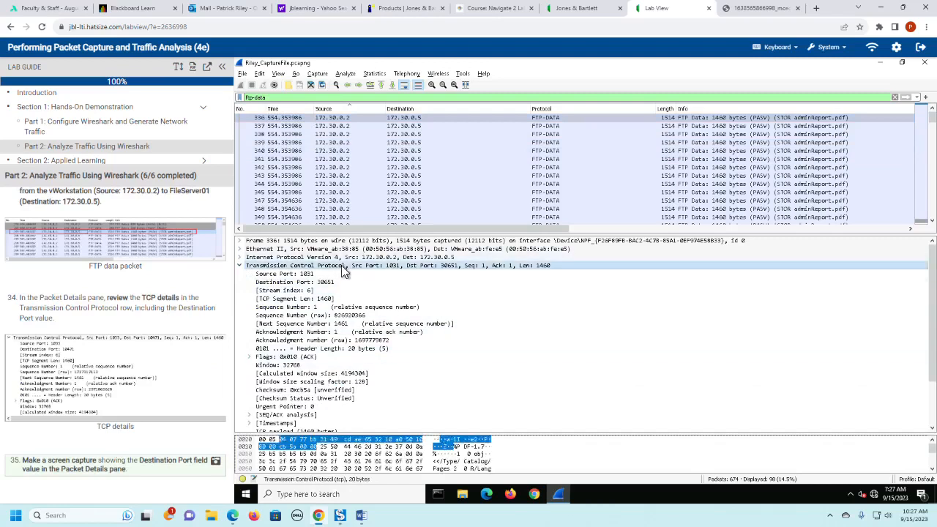
{"action": "scroll", "coordinate": [519, 374], "scroll_direction": "down", "scroll_amount": 3}
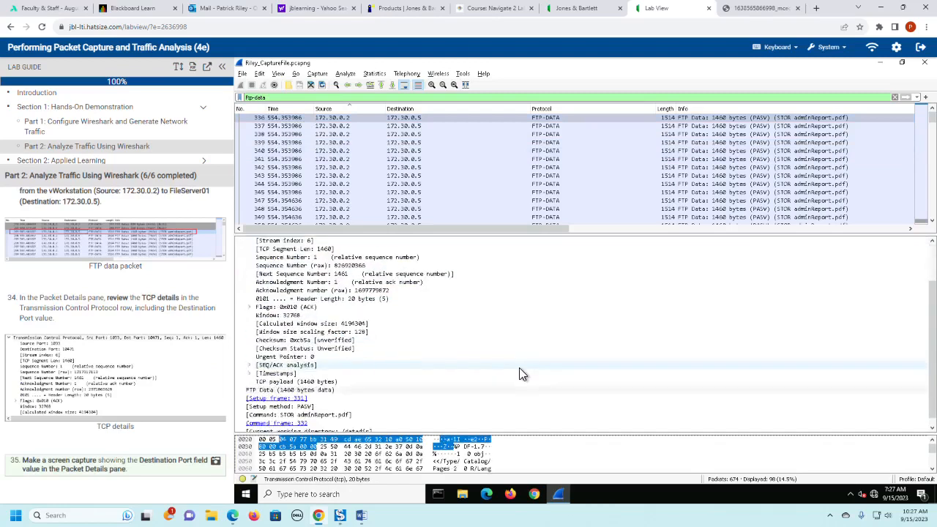
{"action": "scroll", "coordinate": [520, 375], "scroll_direction": "up", "scroll_amount": 3}
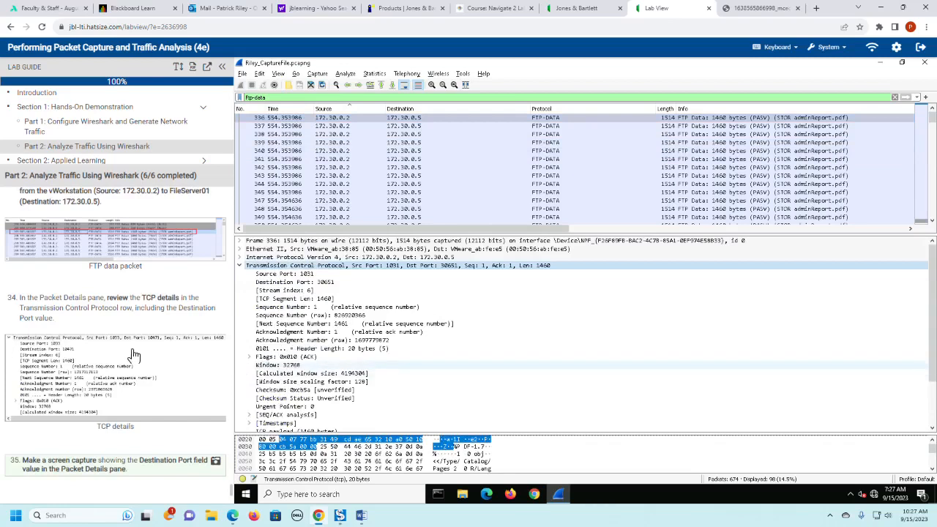
{"action": "scroll", "coordinate": [133, 355], "scroll_direction": "down", "scroll_amount": 1}
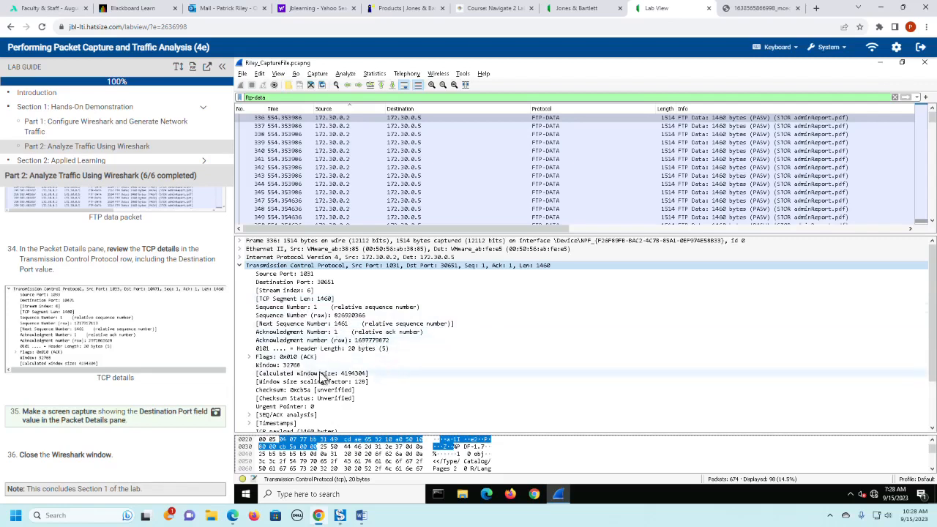
- Expand the TCP Flags field to examine the individual flags, and read the remaining lab guide steps and section list
{"action": "left_click", "coordinate": [250, 357]}
{"action": "scroll", "coordinate": [518, 362], "scroll_direction": "down", "scroll_amount": 2}
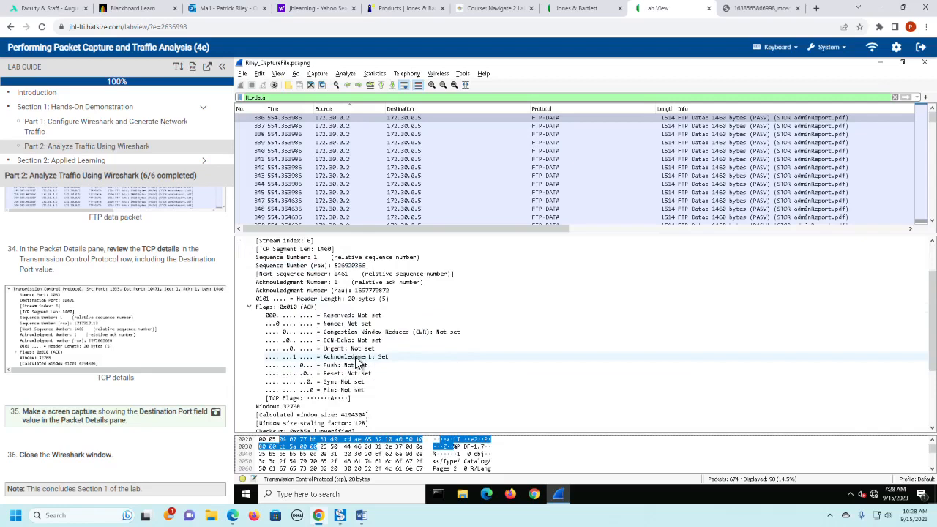
{"action": "scroll", "coordinate": [512, 367], "scroll_direction": "down", "scroll_amount": 2}
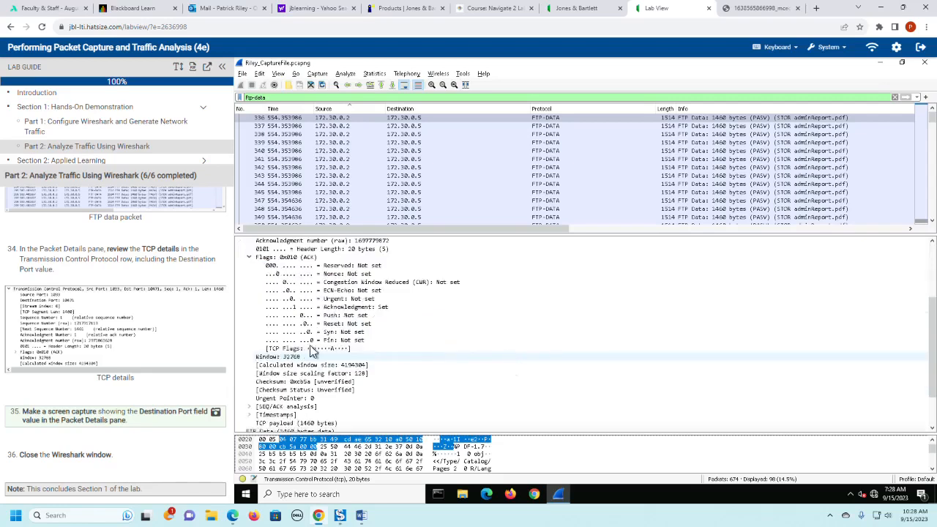
{"action": "scroll", "coordinate": [202, 351], "scroll_direction": "down", "scroll_amount": 1}
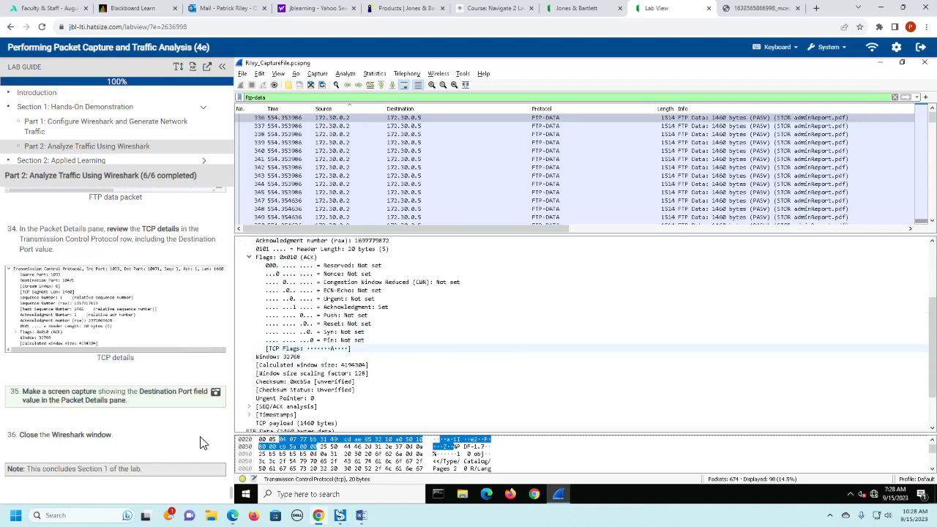
{"action": "scroll", "coordinate": [121, 146], "scroll_direction": "down", "scroll_amount": 1}
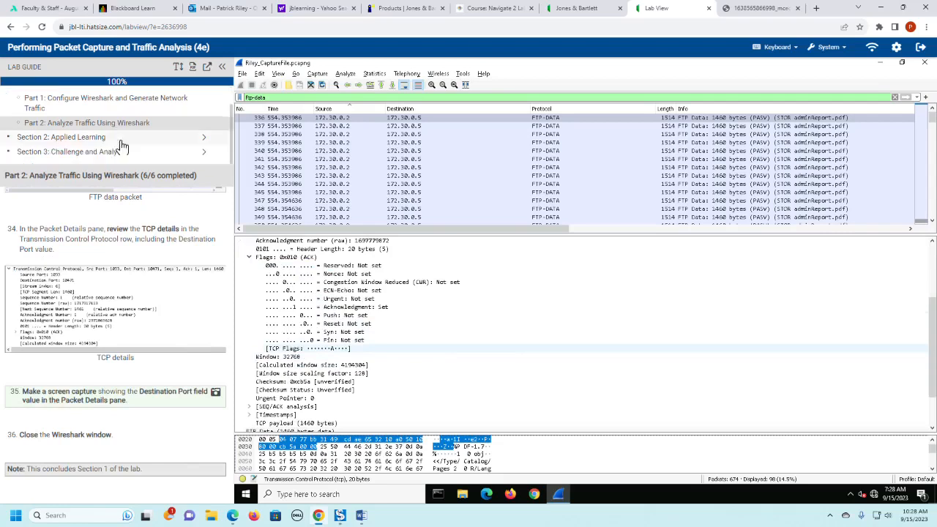